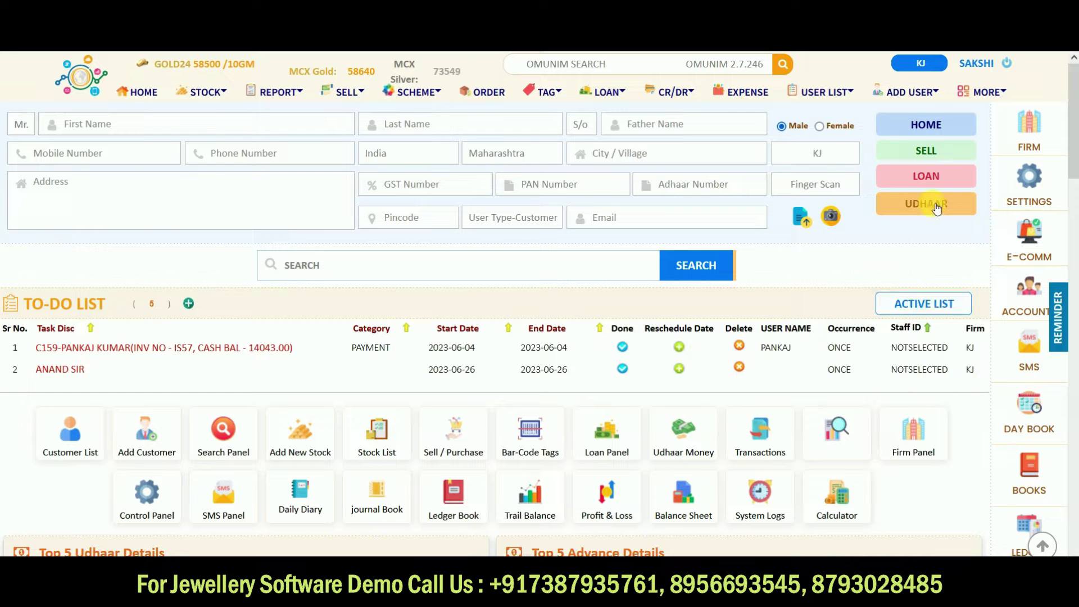
# Start a new supplier record and set the supplier type to Karigar
pyautogui.click(908, 92)
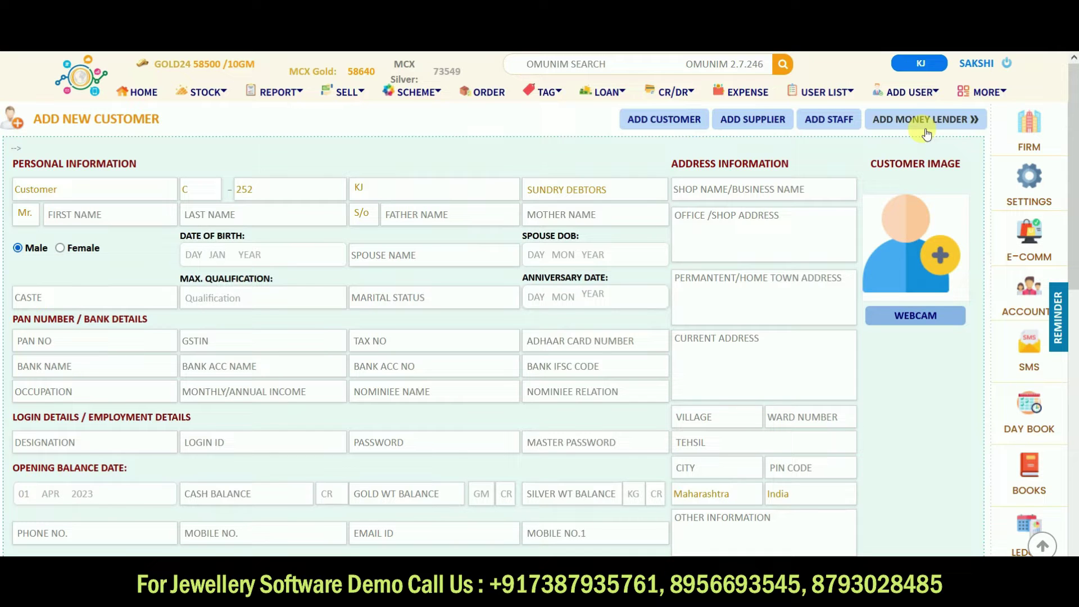
pyautogui.click(758, 121)
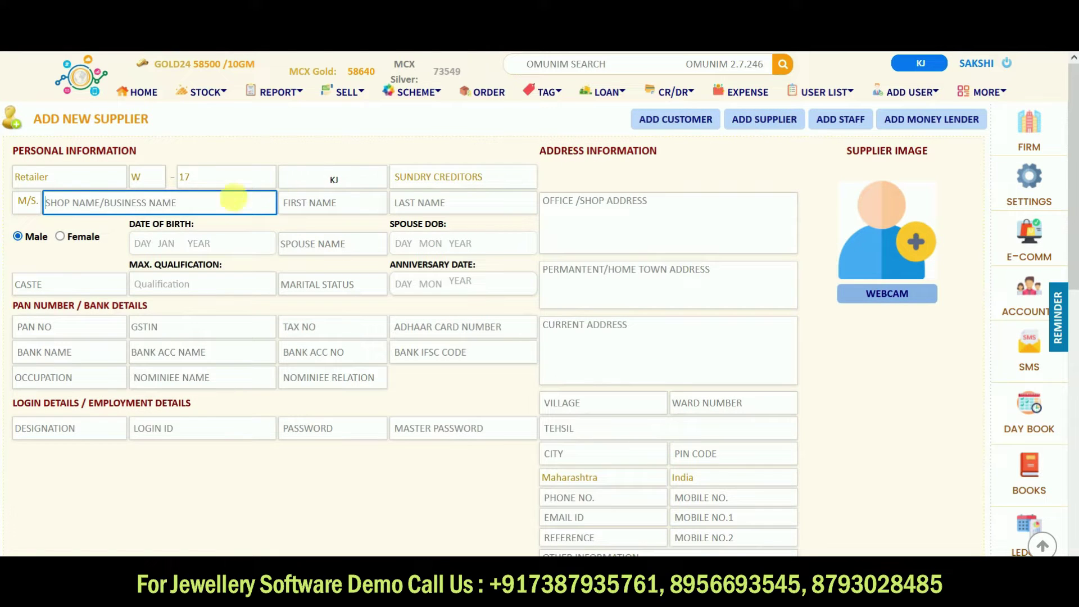
pyautogui.click(87, 183)
pyautogui.write('K')
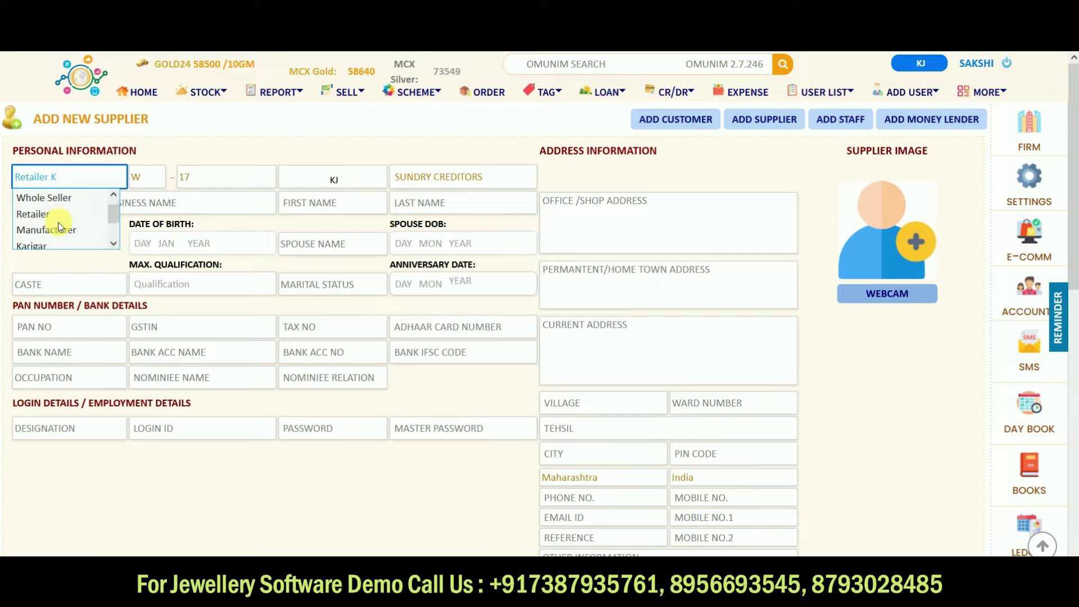
pyautogui.scroll(-1, 60, 226)
pyautogui.click(38, 214)
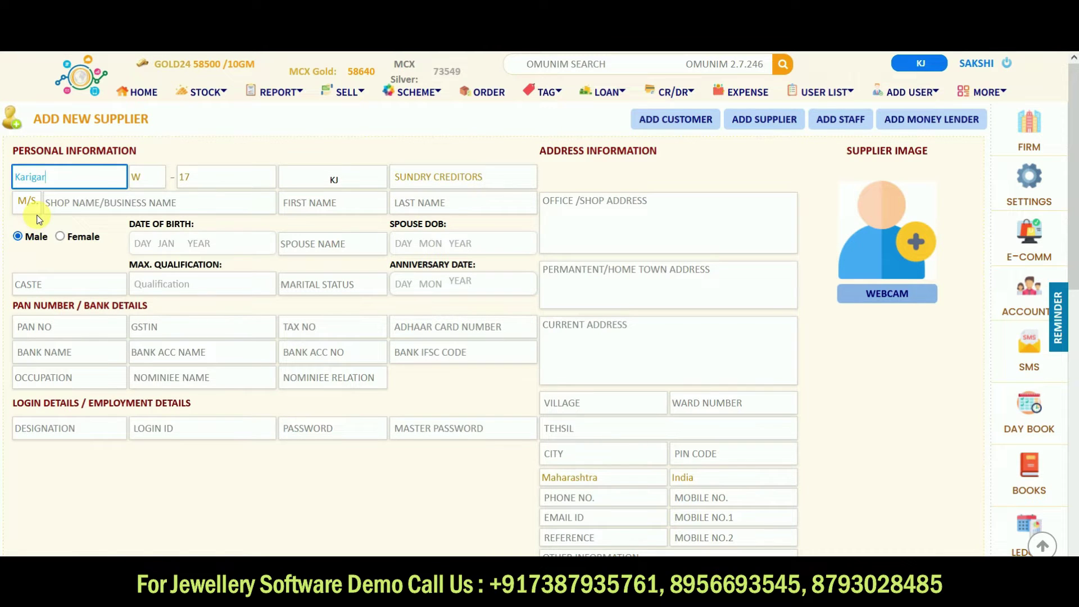
pyautogui.click(98, 206)
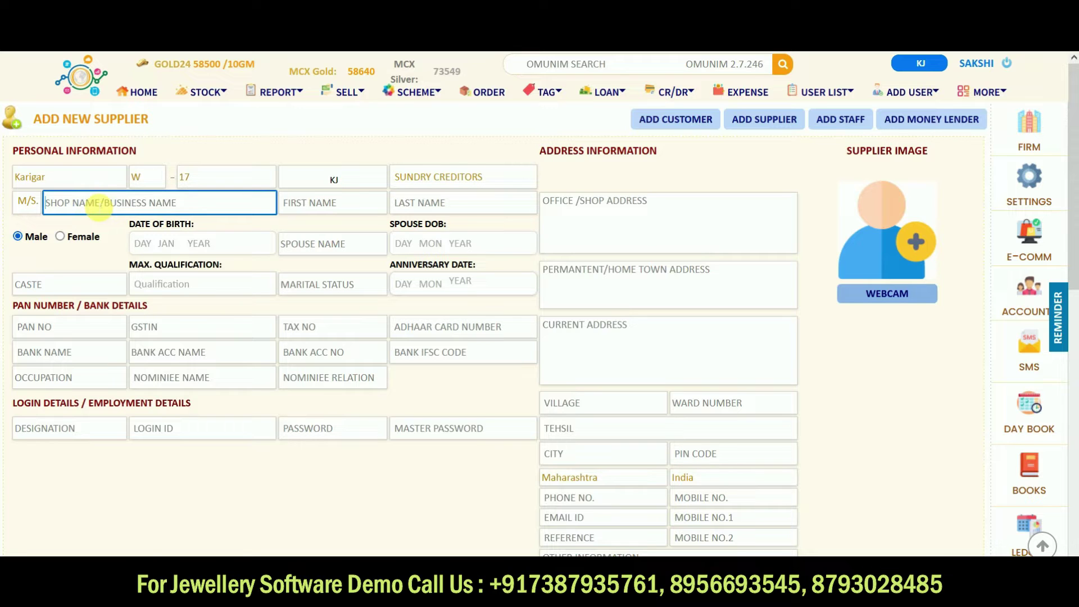
pyautogui.click(76, 180)
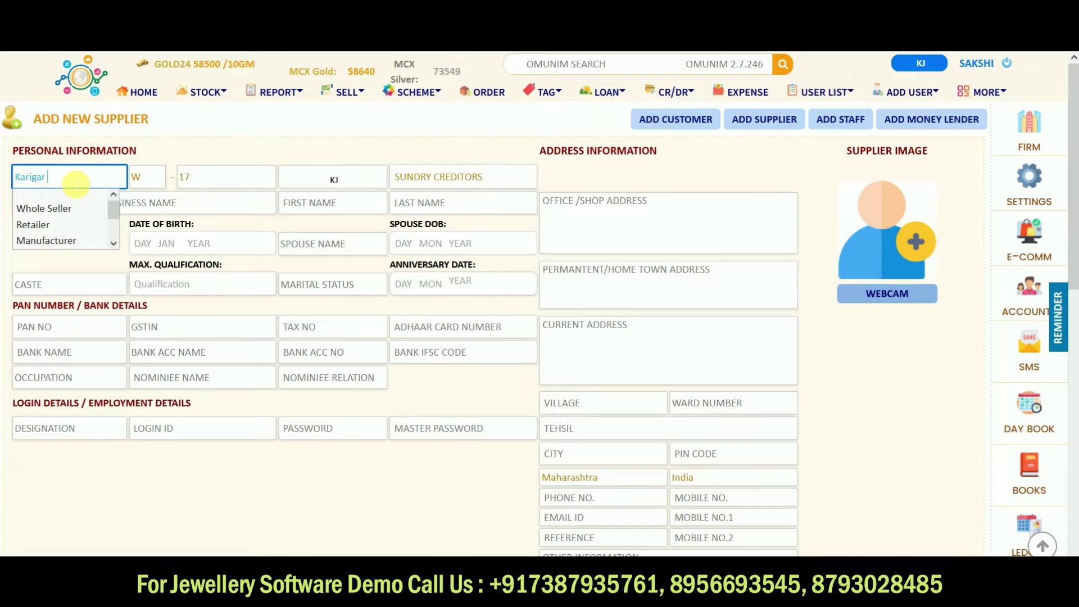
pyautogui.scroll(-1, 59, 225)
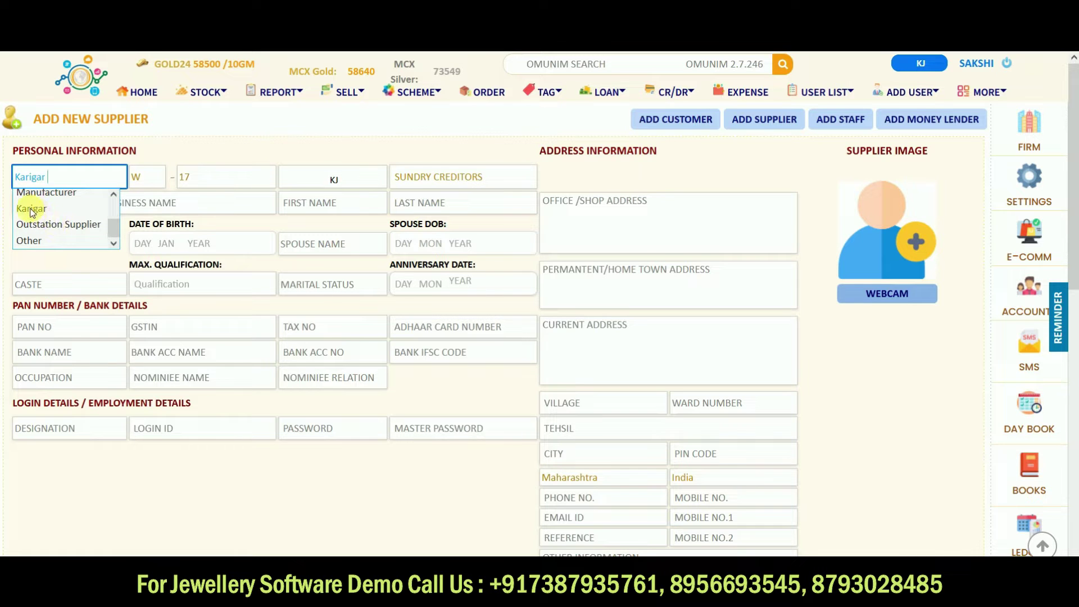
pyautogui.click(32, 210)
# Enter SUNIL WORKS as the business name and fill in the supplier's first and last name
pyautogui.click(112, 208)
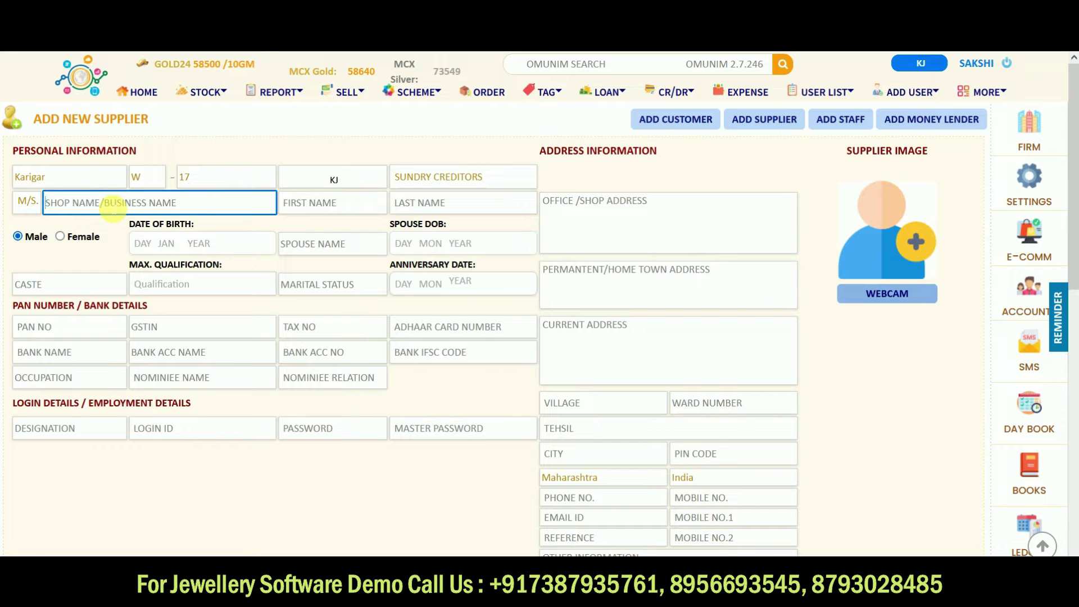
pyautogui.write('SUNIL')
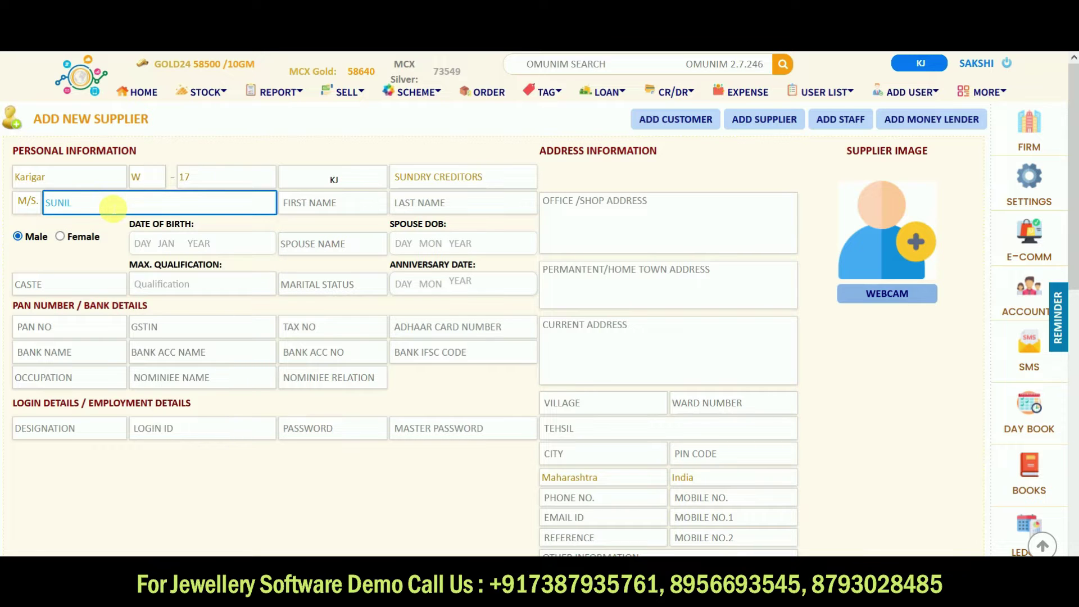
pyautogui.write(' WORKS')
pyautogui.press('Tab')
pyautogui.write('SUNIL')
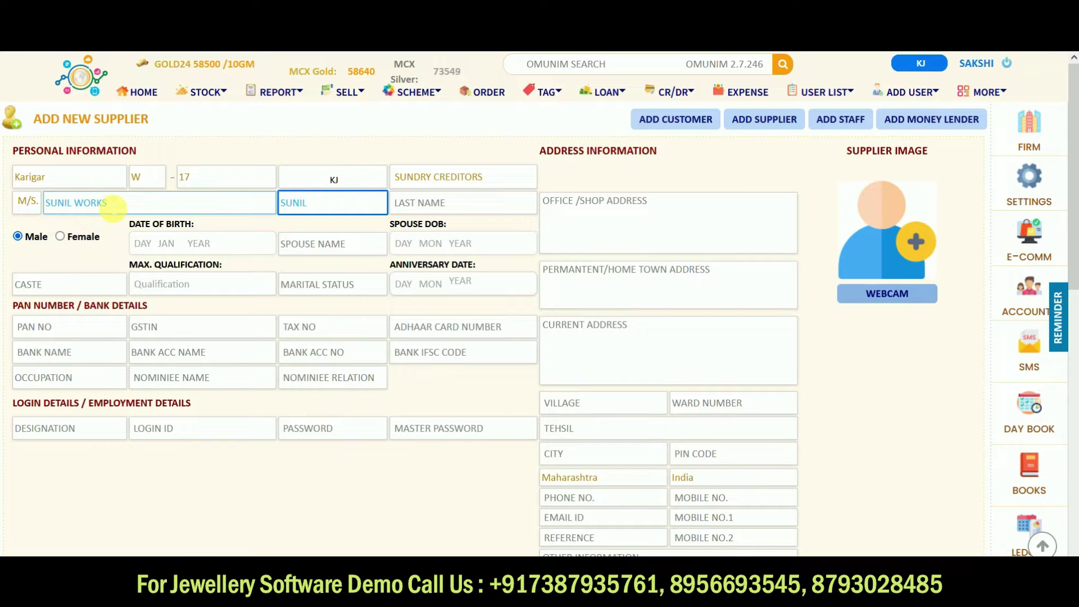
pyautogui.press('Tab')
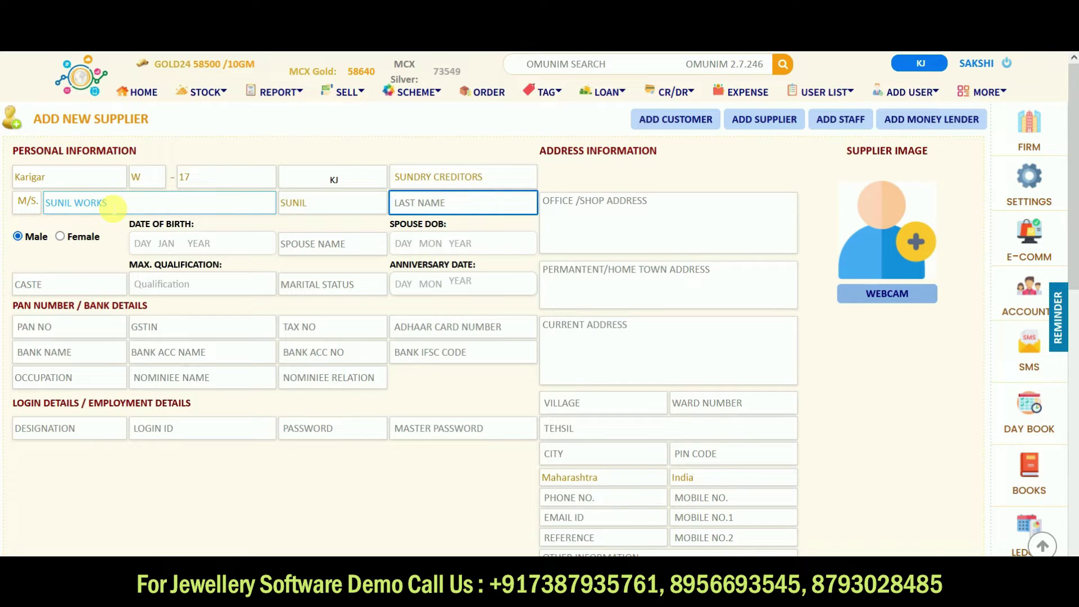
pyautogui.write('KAR')
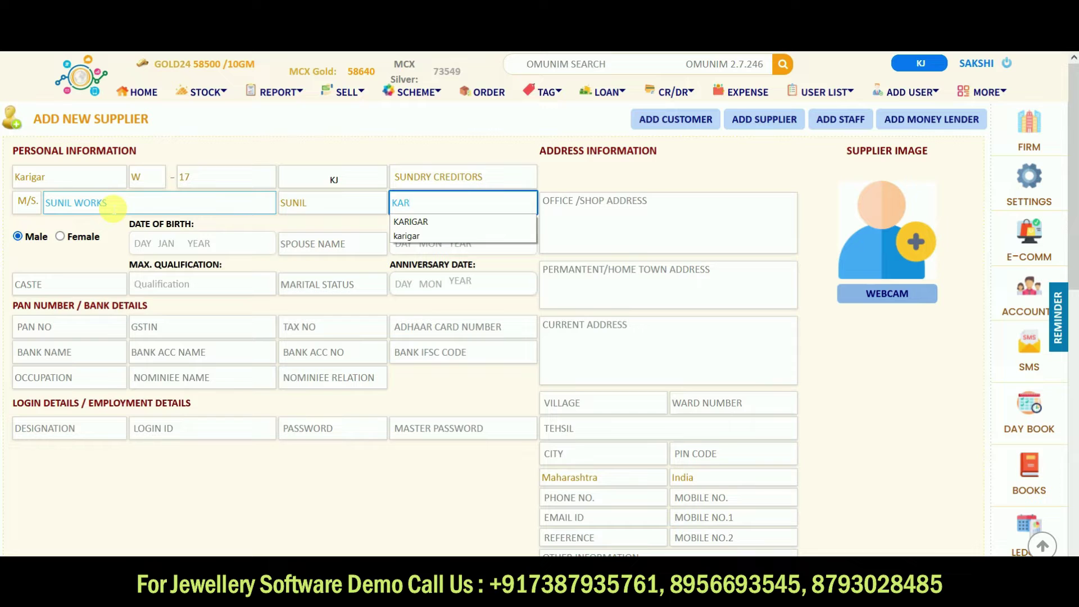
pyautogui.write('IGAR')
pyautogui.press('Return')
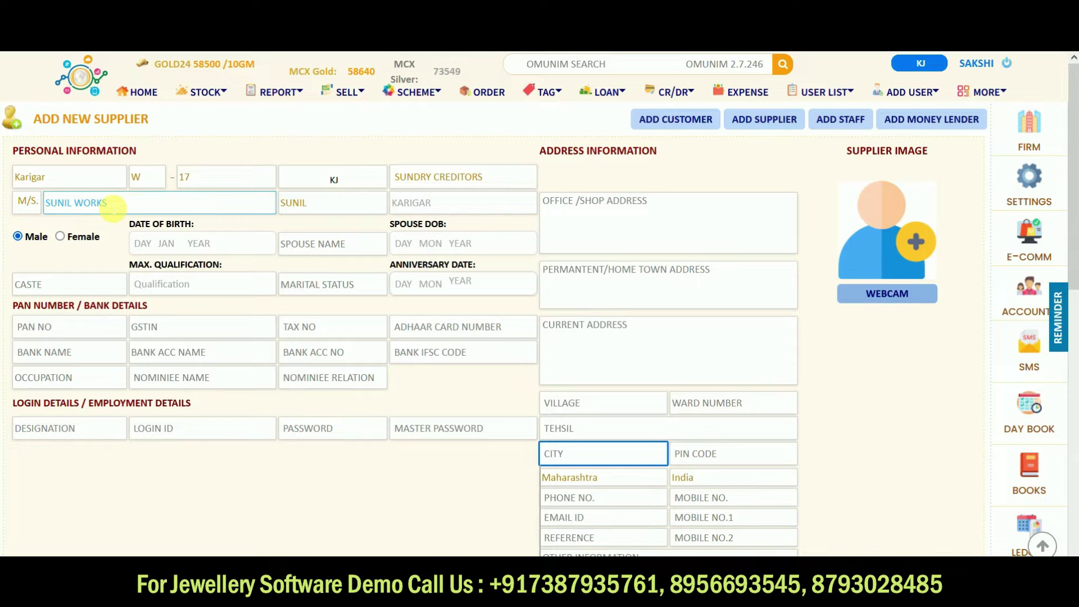
# Set the supplier's city to PUNE and add the supplier
pyautogui.write('PUNE')
pyautogui.scroll(-1, 109, 204)
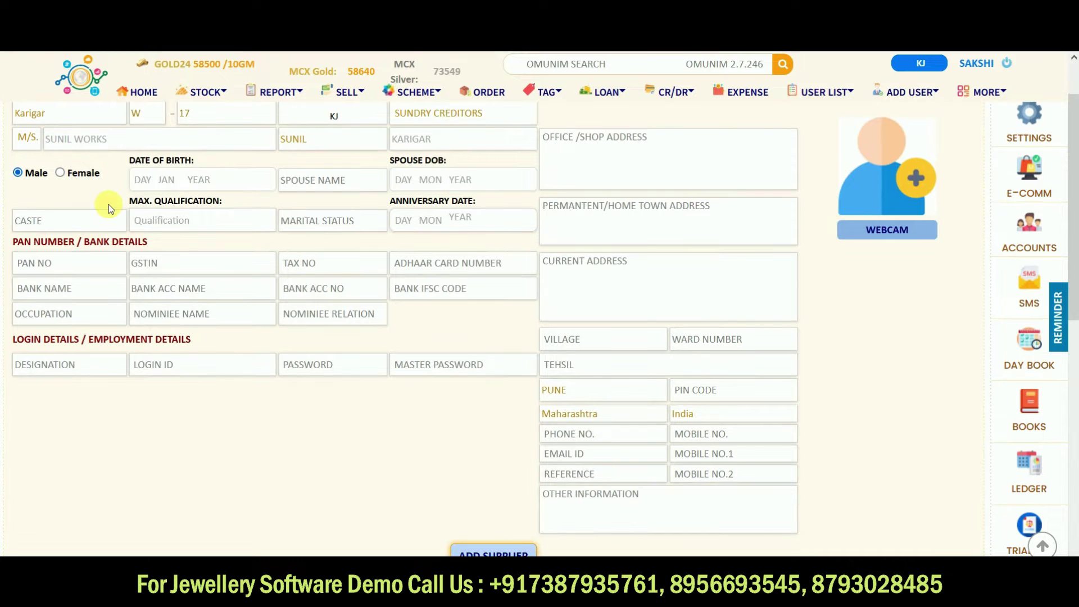
pyautogui.scroll(-3, 260, 313)
pyautogui.click(781, 225)
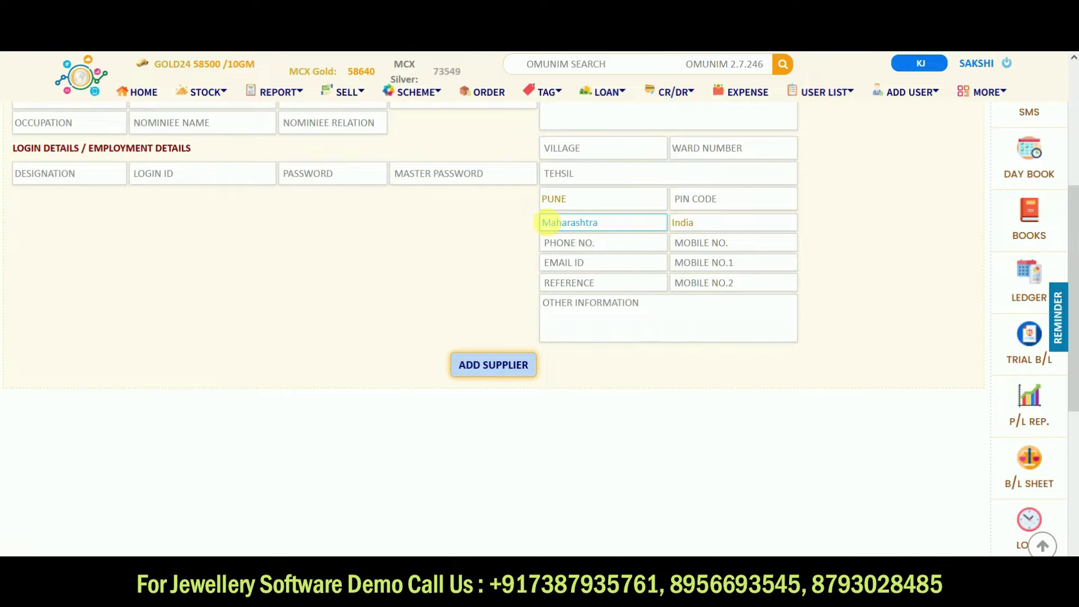
pyautogui.scroll(4, 548, 222)
pyautogui.scroll(-5, 548, 222)
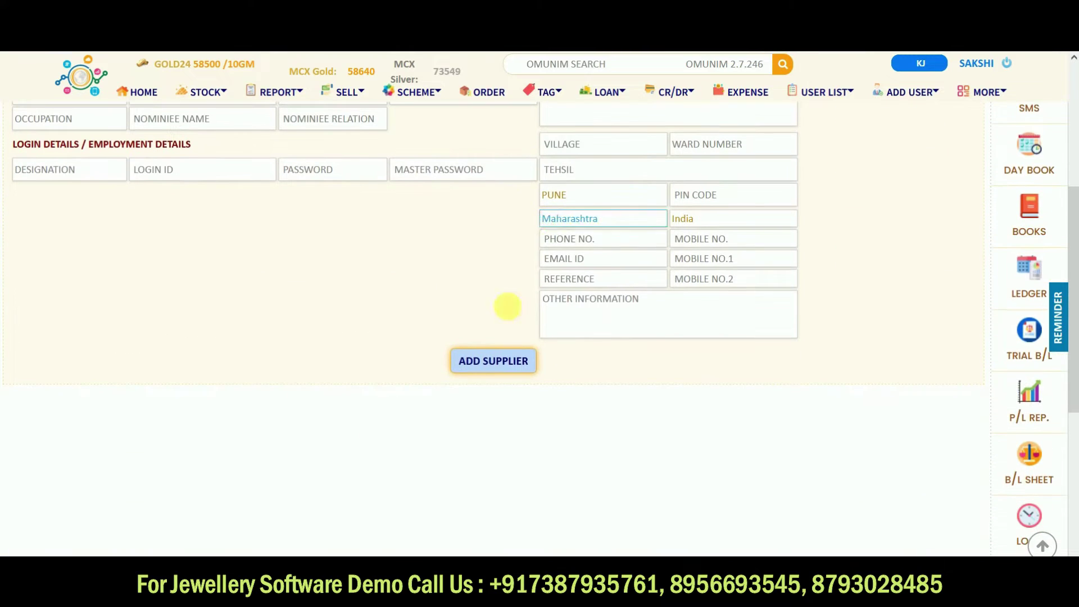
pyautogui.click(515, 359)
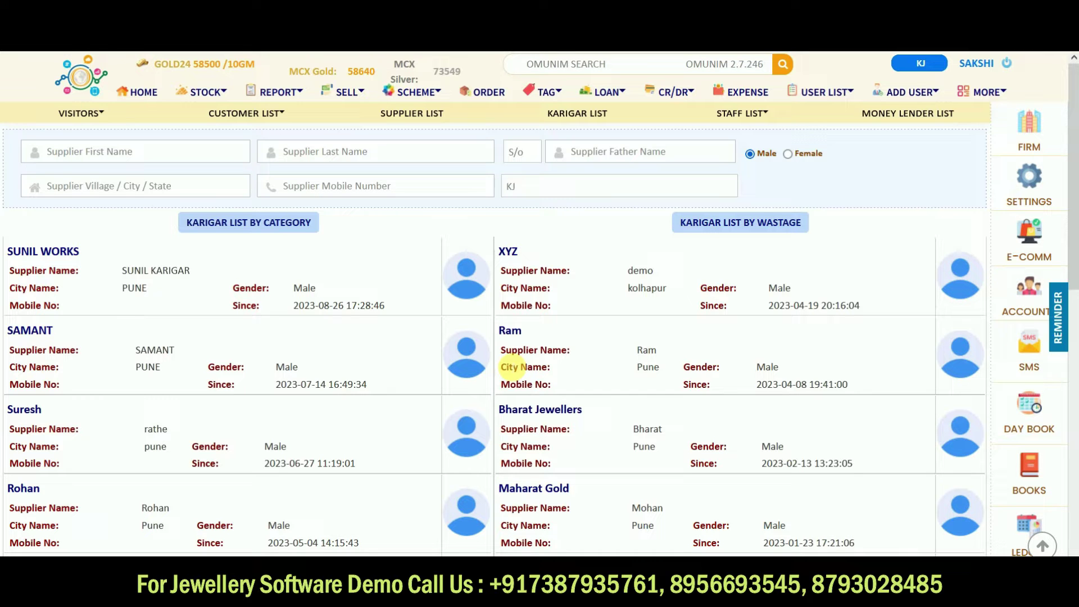
# Open the SUNIL WORKS record from the karigar list and start a raw metal sell entry for it
pyautogui.click(825, 93)
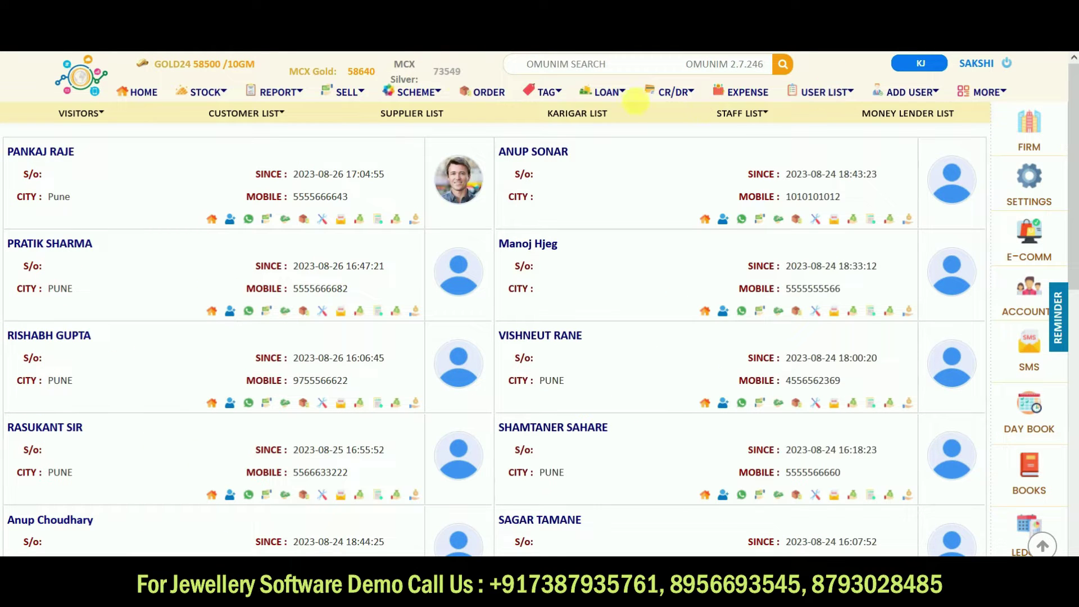
pyautogui.click(579, 120)
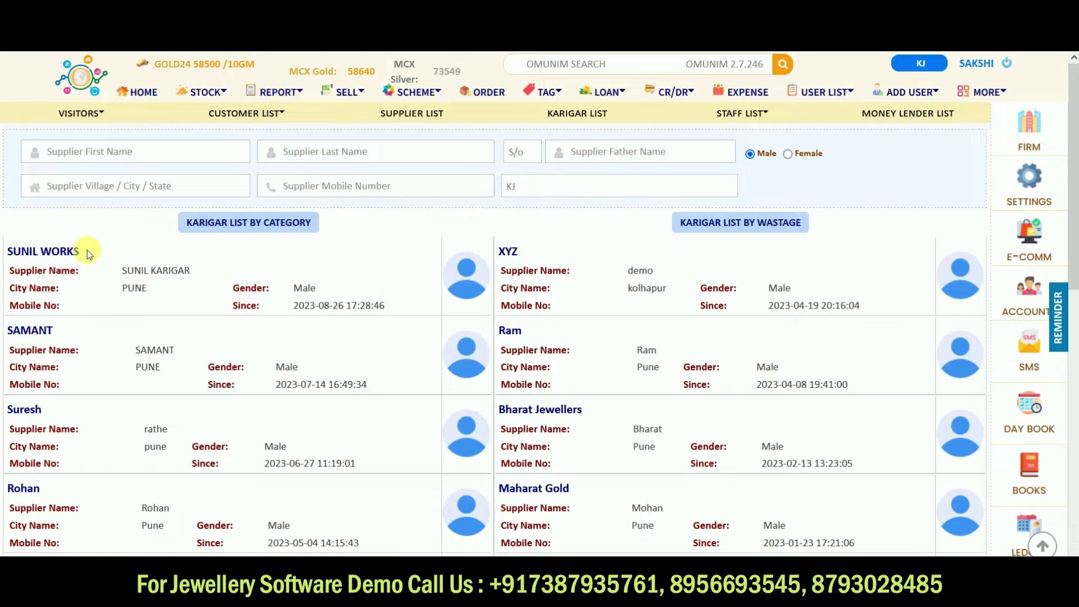
pyautogui.click(66, 251)
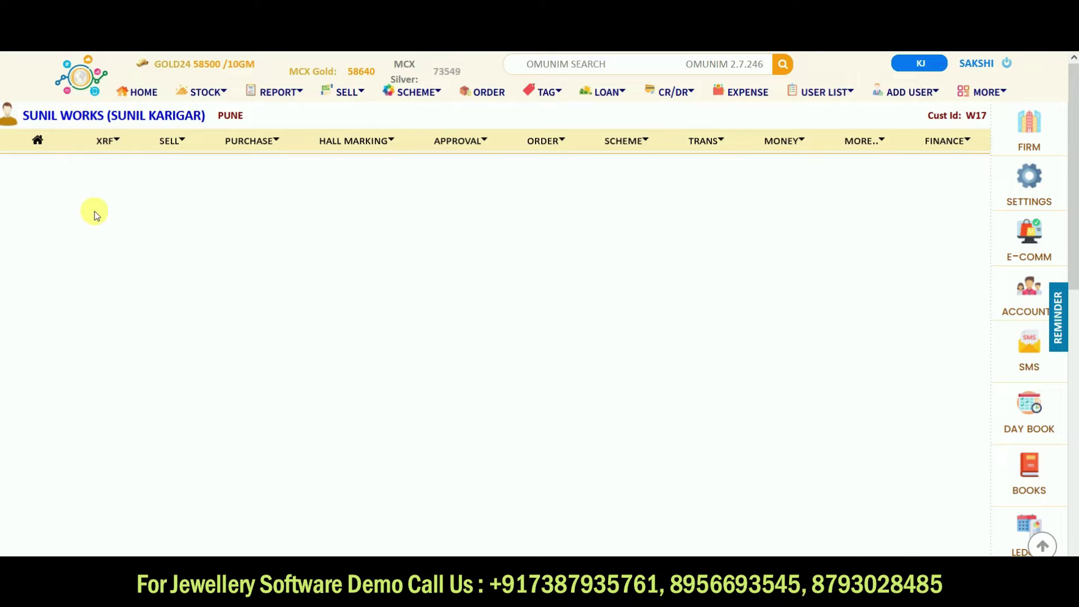
pyautogui.click(185, 144)
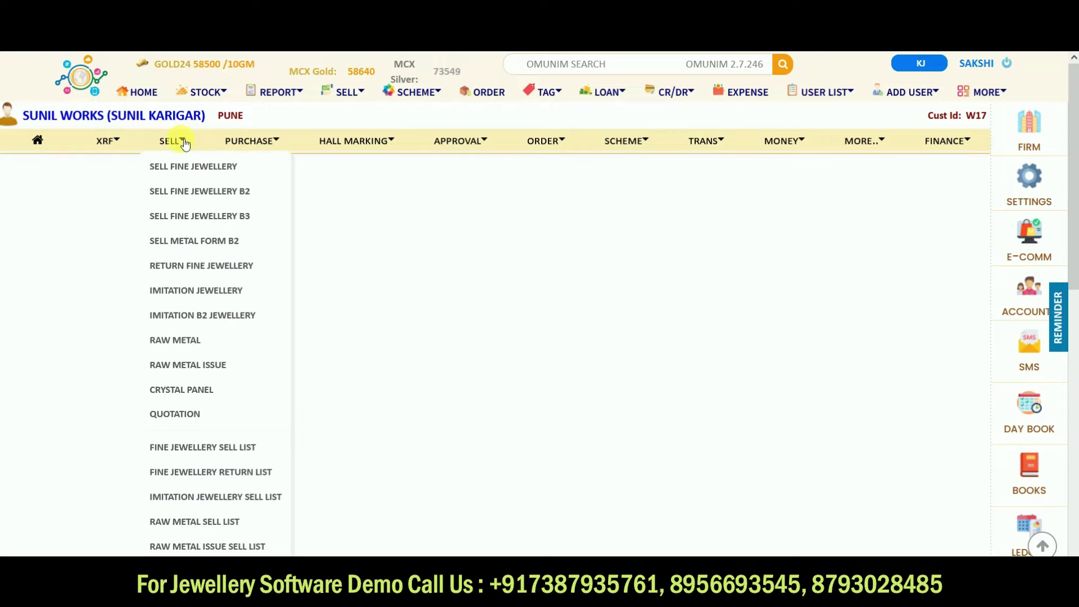
pyautogui.click(184, 340)
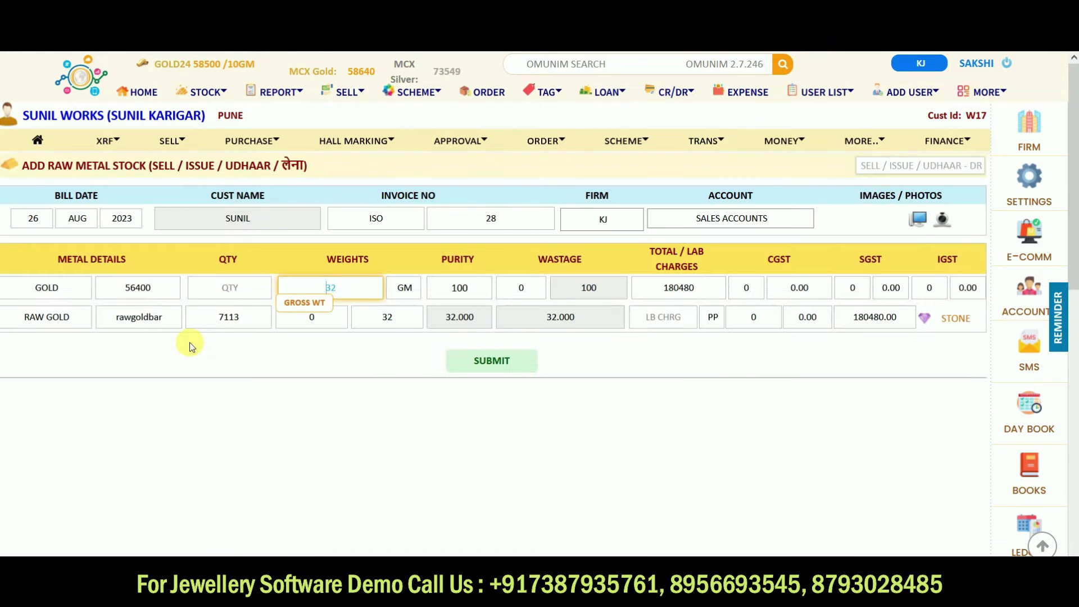
pyautogui.click(78, 291)
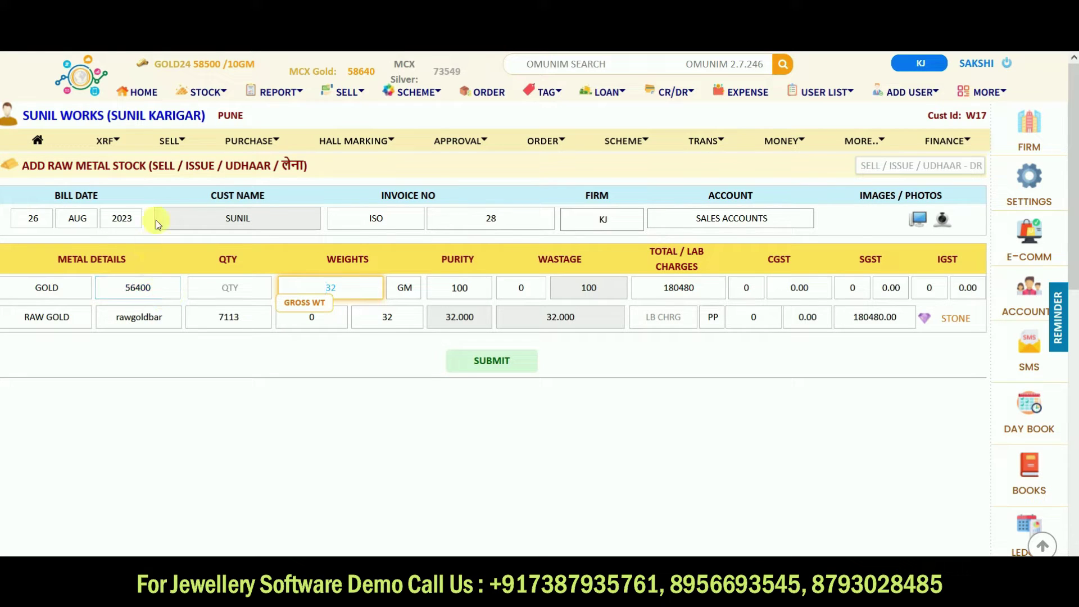
pyautogui.click(182, 145)
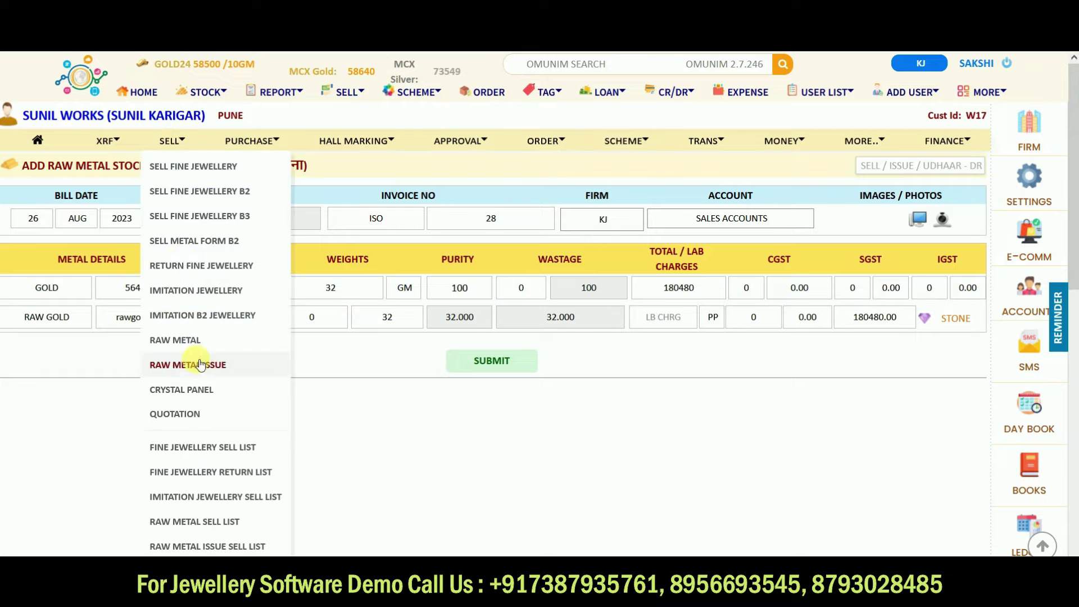
pyautogui.click(373, 419)
pyautogui.click(106, 289)
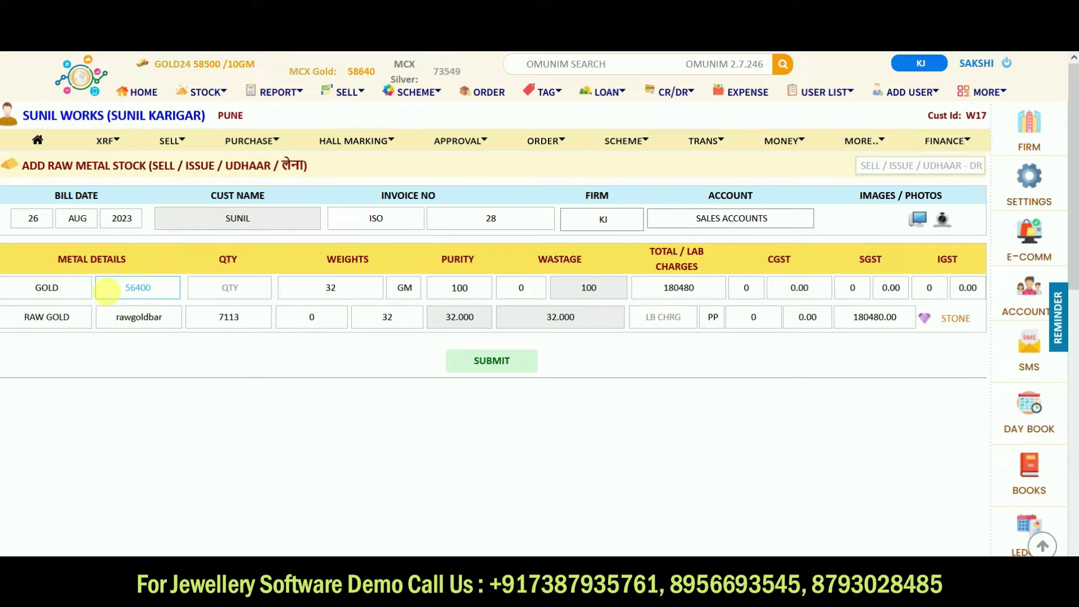
# Replace the raw metal name in the gold entry with RAWBAR
pyautogui.click(176, 315)
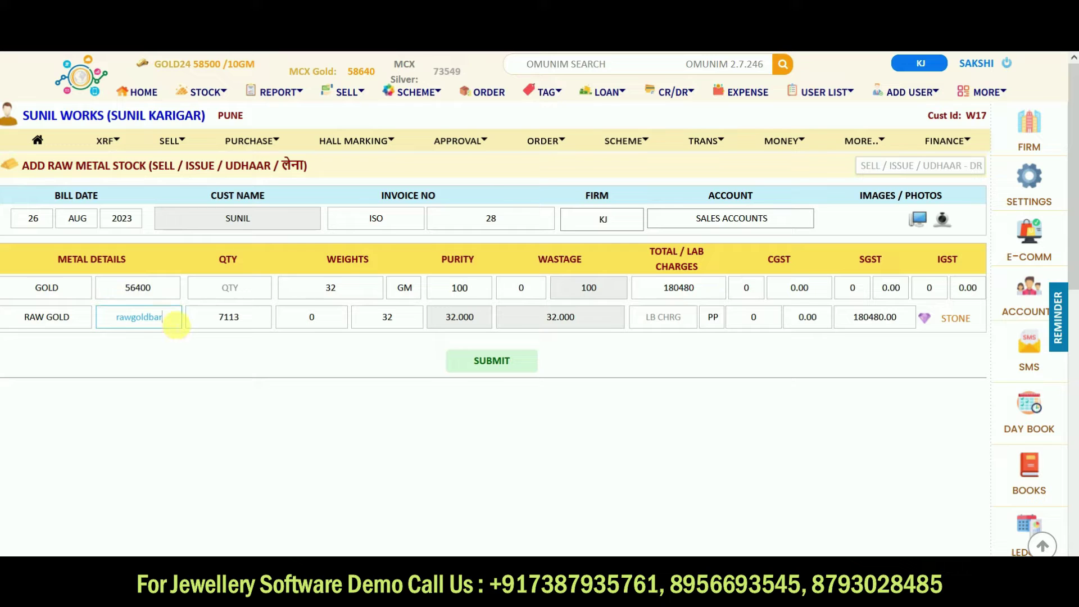
pyautogui.moveTo(176, 321); pyautogui.dragTo(116, 336)
pyautogui.press('BackSpace')
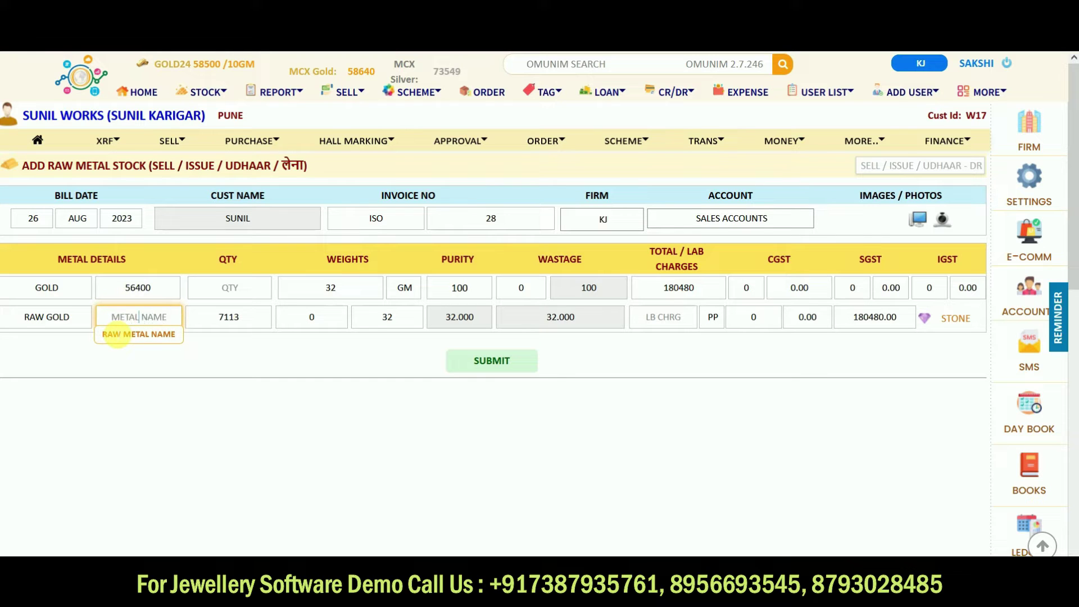
pyautogui.write('RAW')
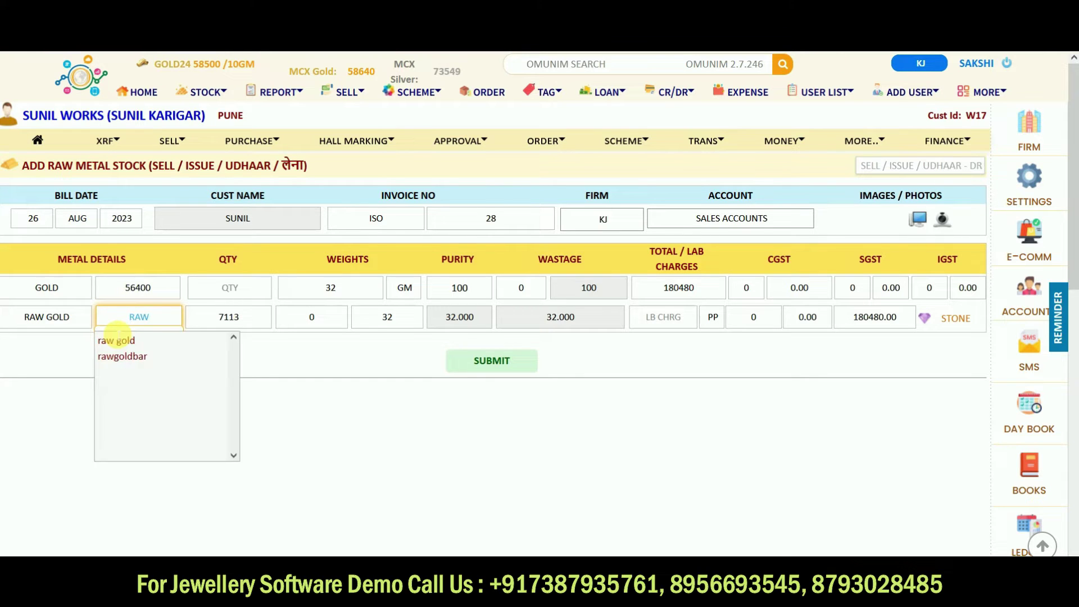
pyautogui.write('BAR')
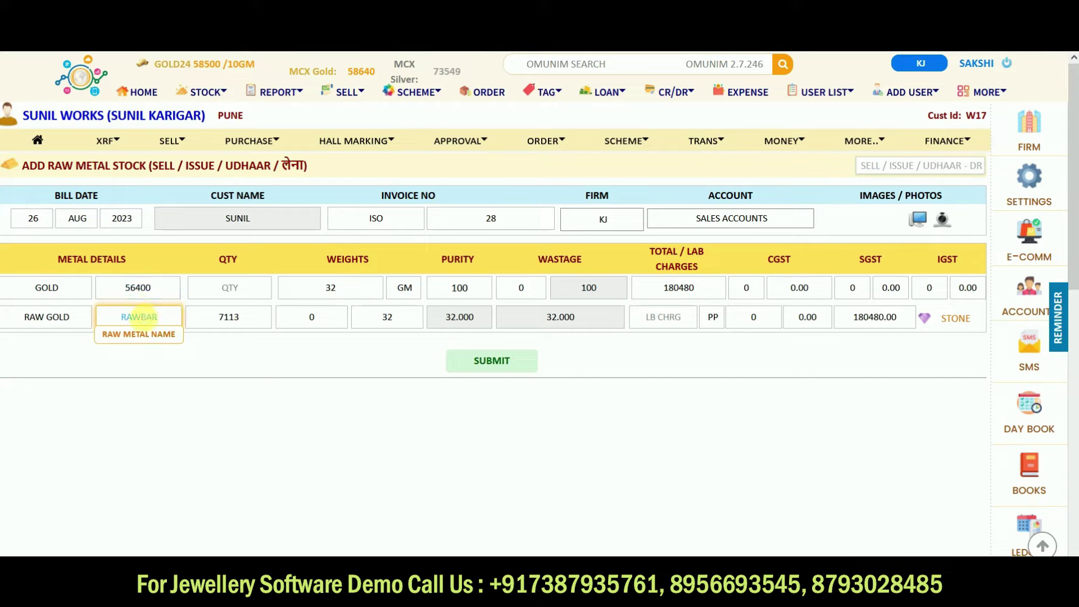
# Set the gross weight of the raw gold entry to 15 GM, leaving the quantity blank
pyautogui.click(247, 291)
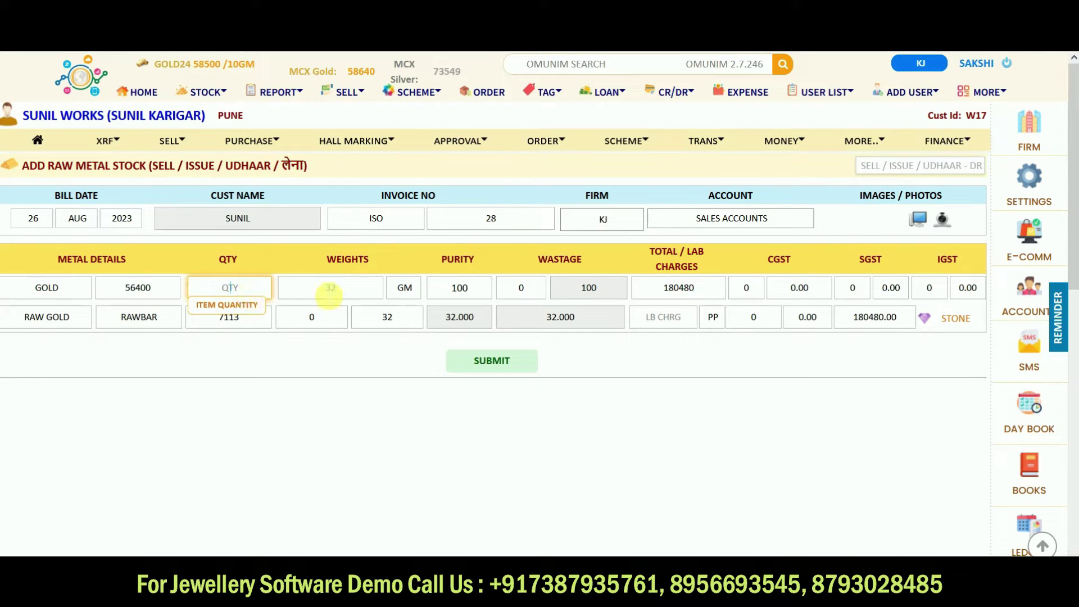
pyautogui.click(317, 288)
pyautogui.write('10')
pyautogui.press('BackSpace')
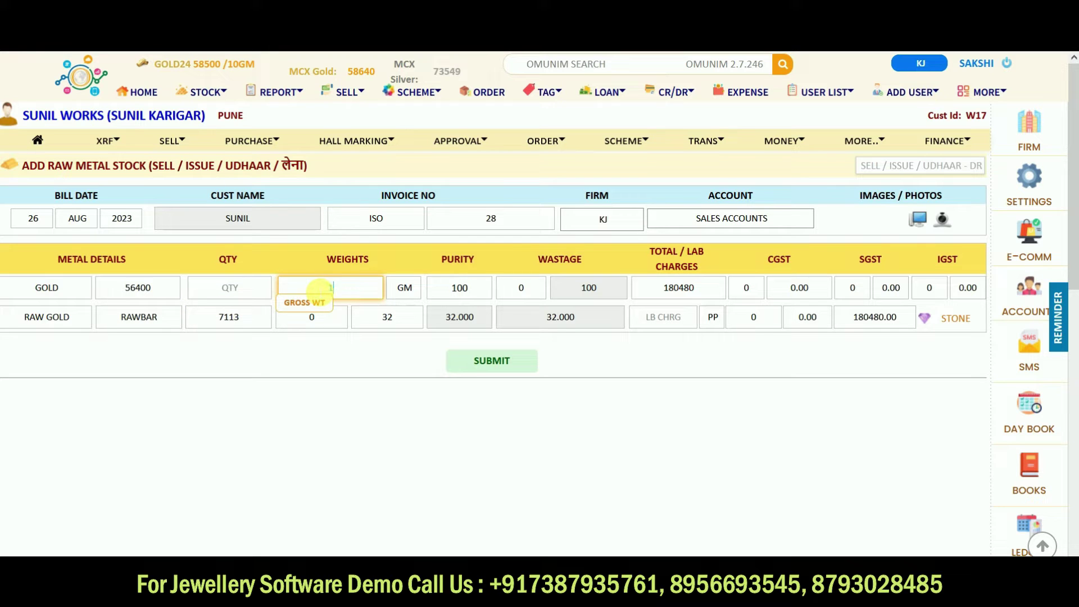
pyautogui.write('5')
pyautogui.press('Tab')
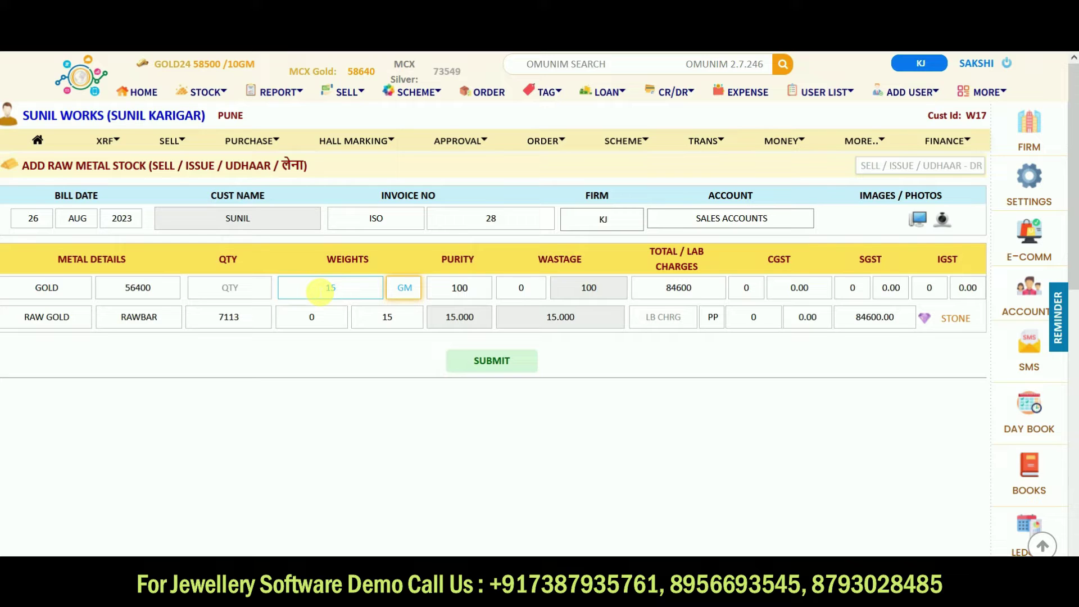
# Set the purity of the raw gold entry to 99.5
pyautogui.click(480, 287)
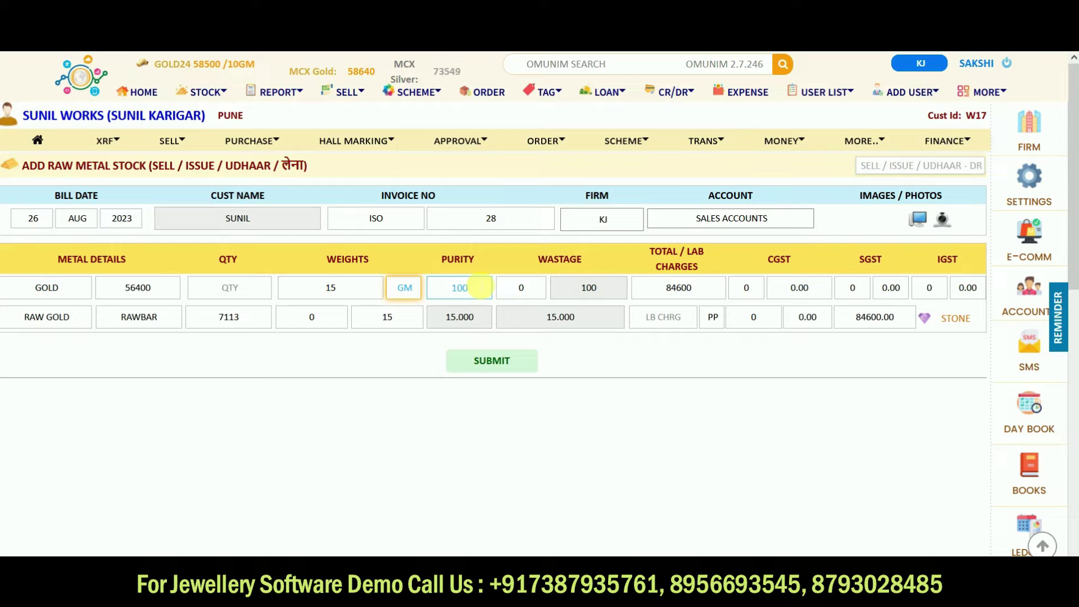
pyautogui.click(480, 287)
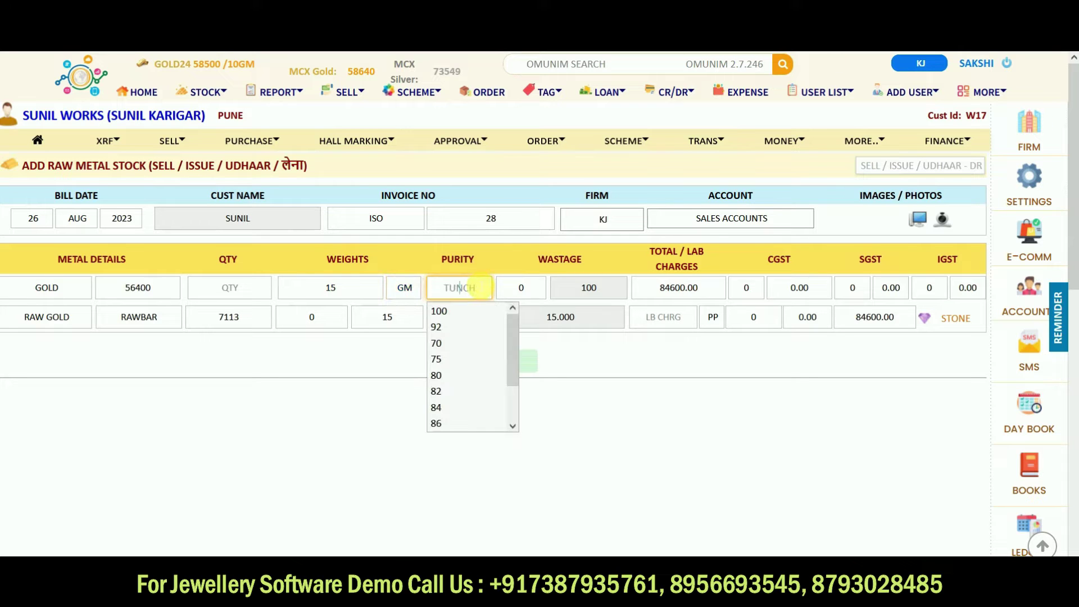
pyautogui.write('99.5')
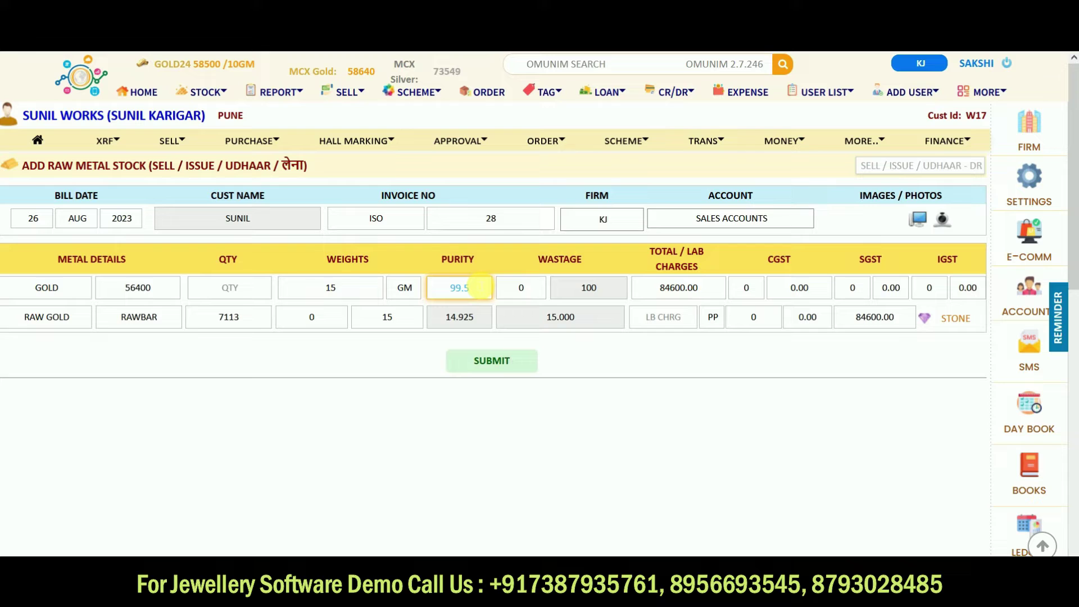
# Change the purity of the raw gold entry to 99.9 and submit the entry
pyautogui.press('BackSpace')
pyautogui.write('9')
pyautogui.click(492, 365)
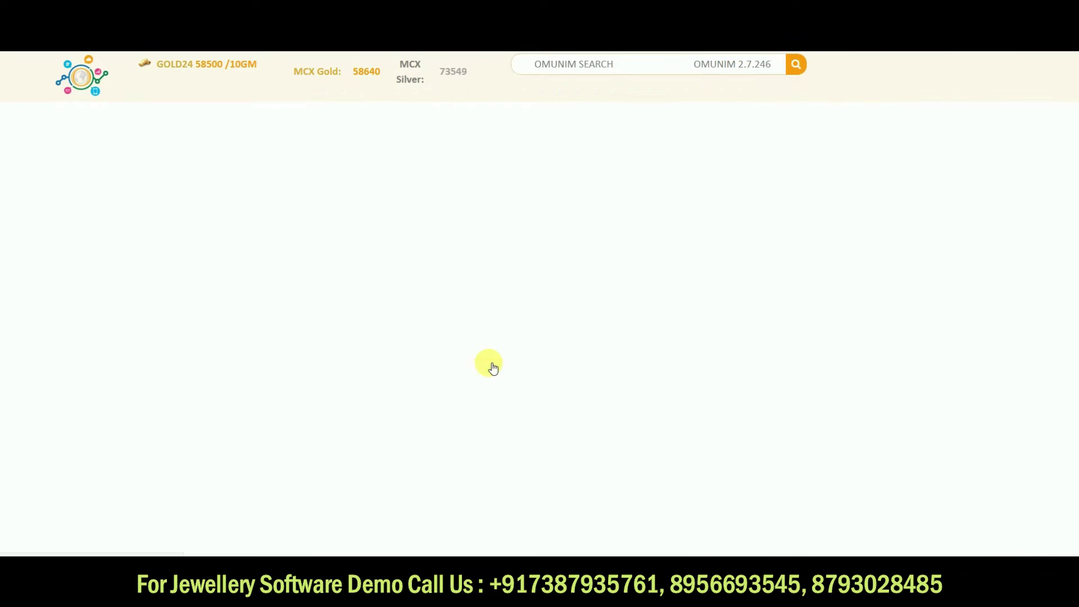
# Try the No Rate Cut, Rate Cut and Cash settlement options in the payment panel
pyautogui.scroll(-8, 489, 366)
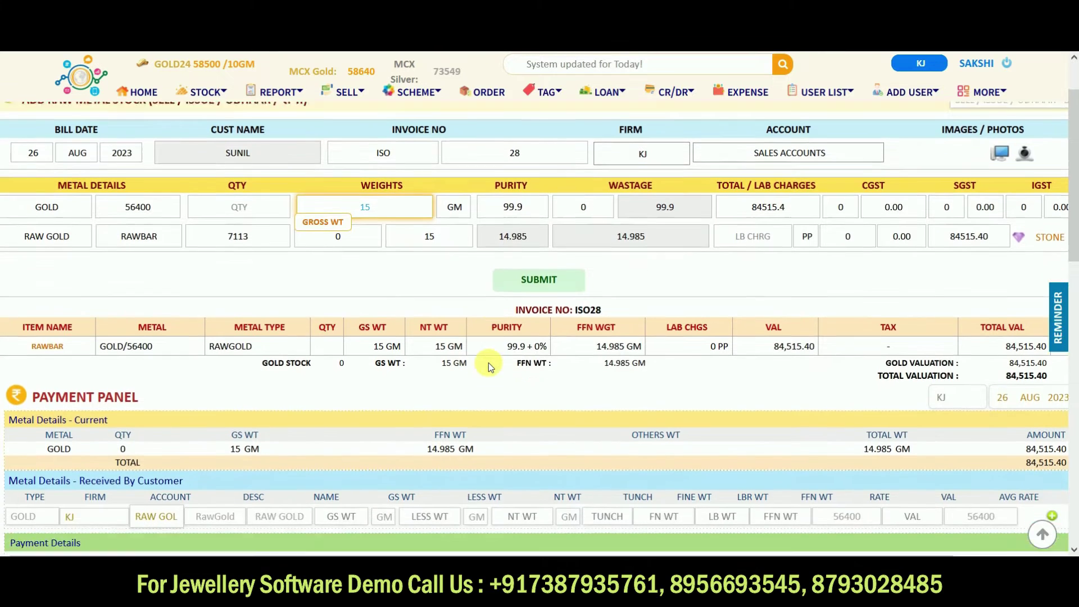
pyautogui.scroll(-3, 487, 365)
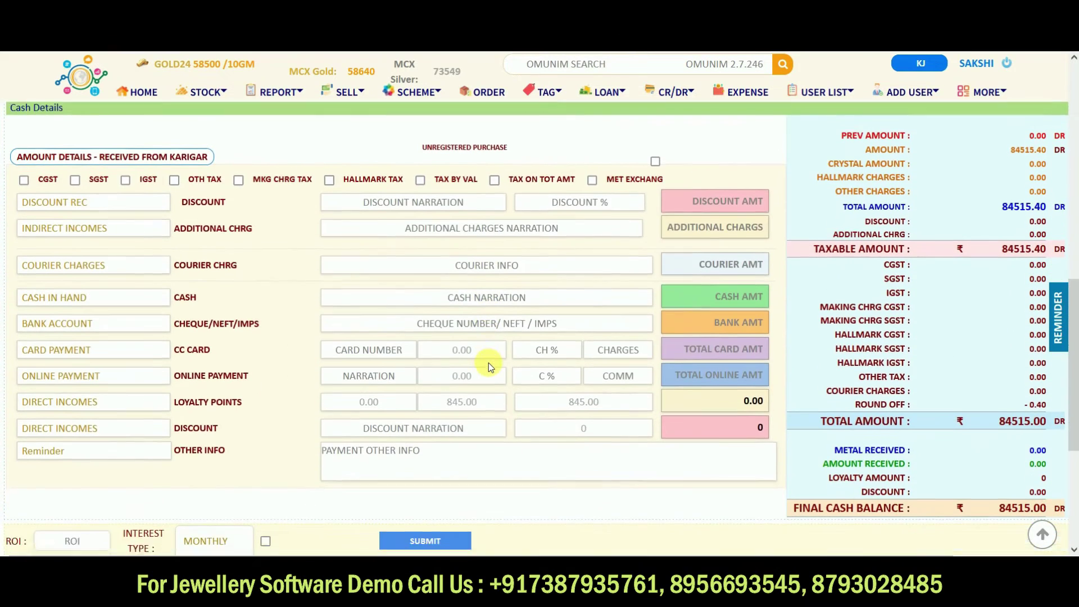
pyautogui.scroll(4, 488, 365)
pyautogui.scroll(1, 487, 362)
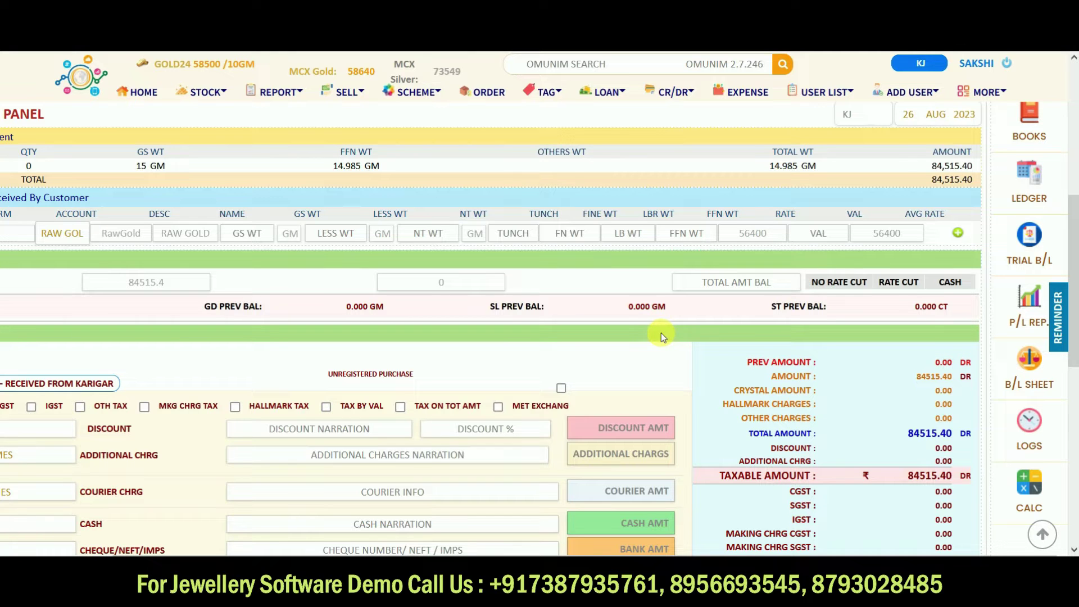
pyautogui.click(855, 284)
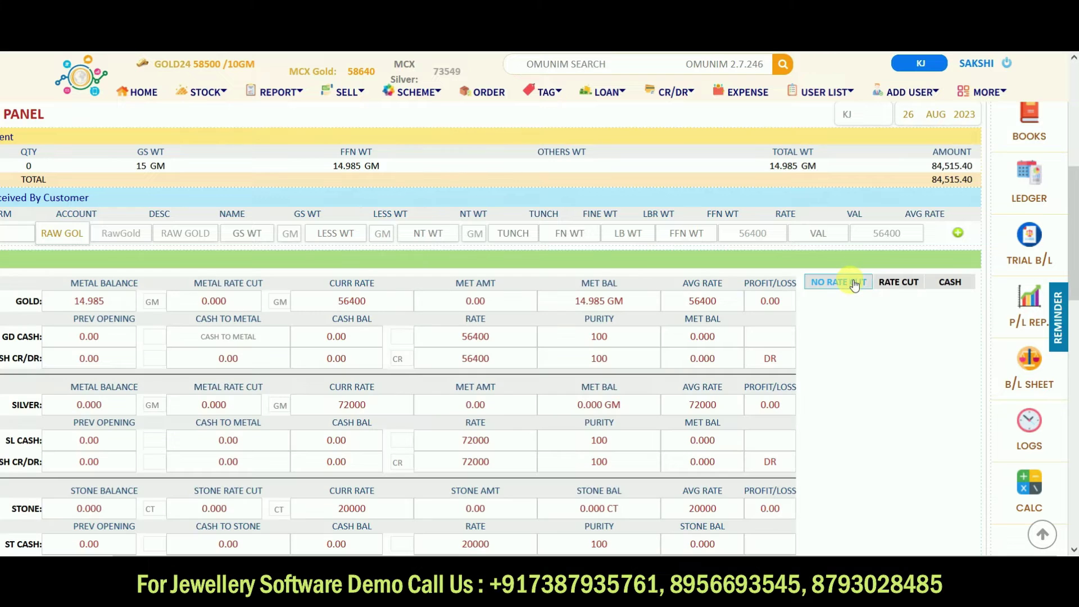
pyautogui.click(901, 281)
pyautogui.click(948, 284)
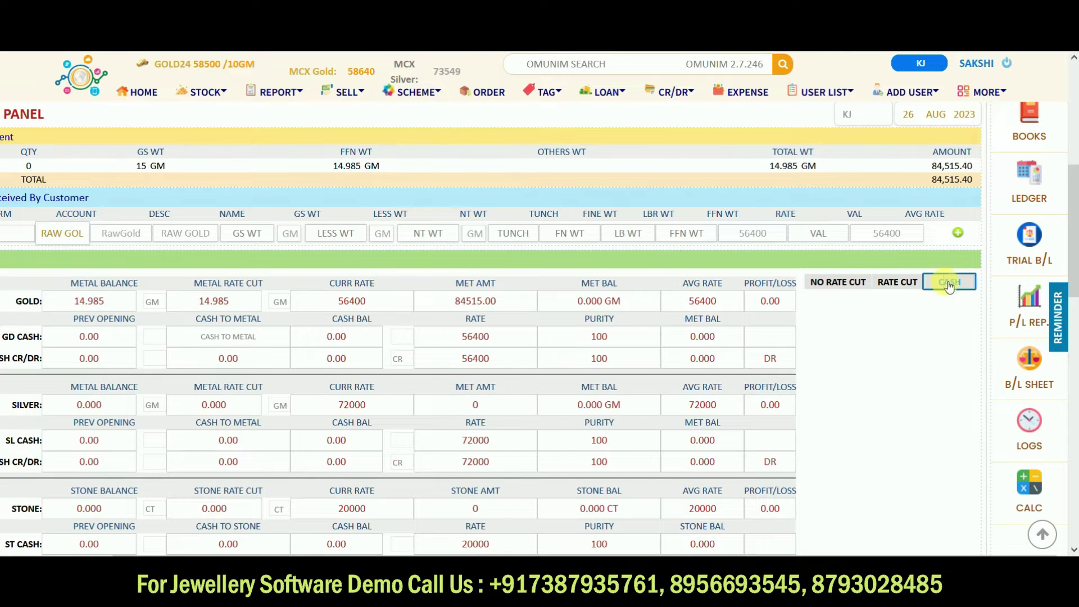
# Switch the settlement to No Rate Cut and check the karigar's gold balance in the payment summary
pyautogui.click(840, 287)
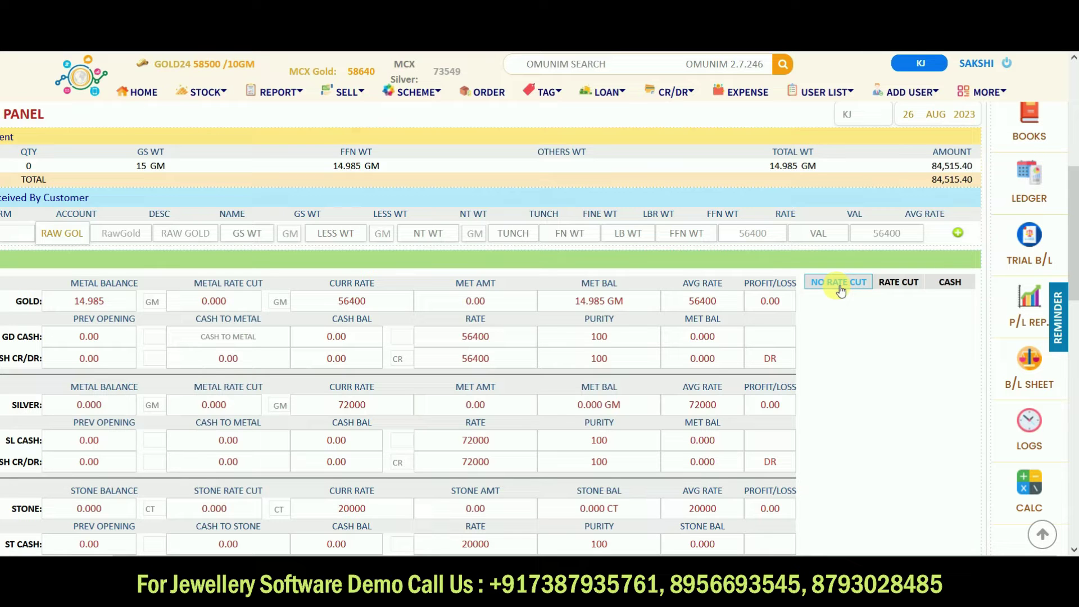
pyautogui.scroll(-3, 830, 382)
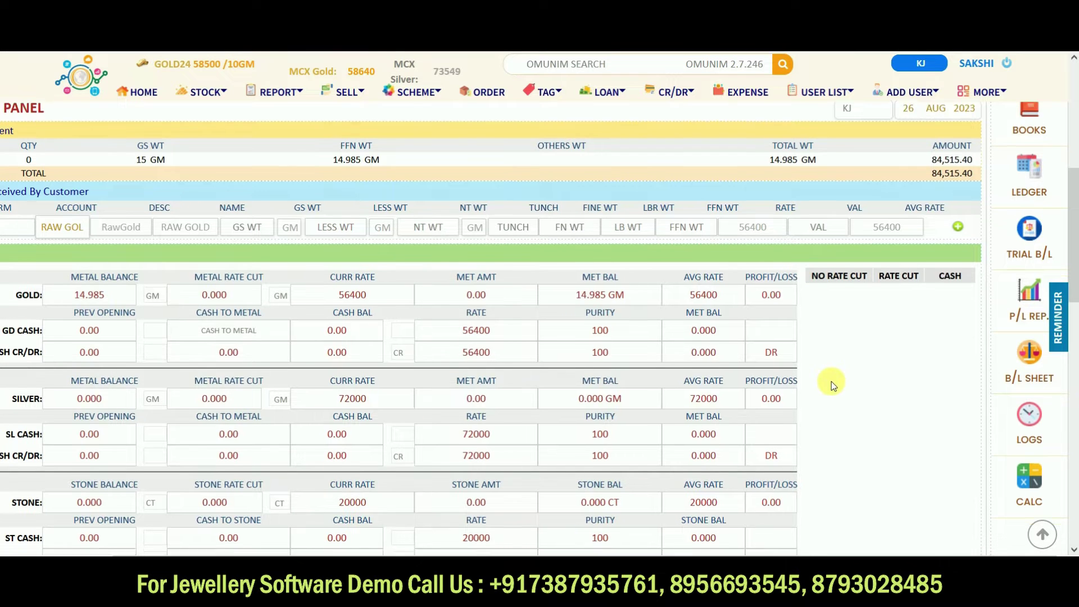
pyautogui.scroll(-1, 833, 385)
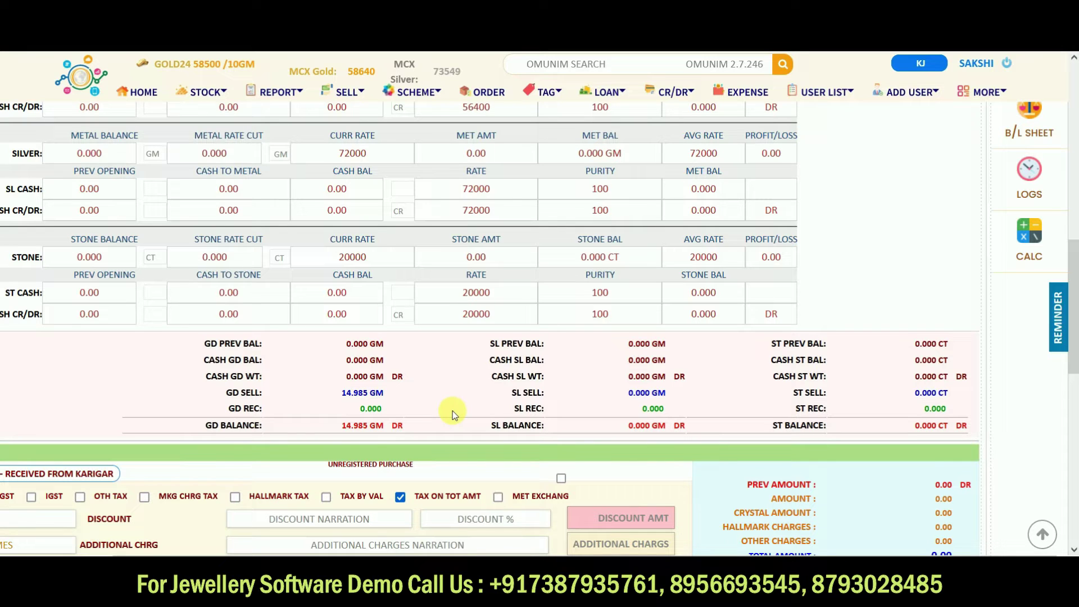
pyautogui.scroll(5, 452, 410)
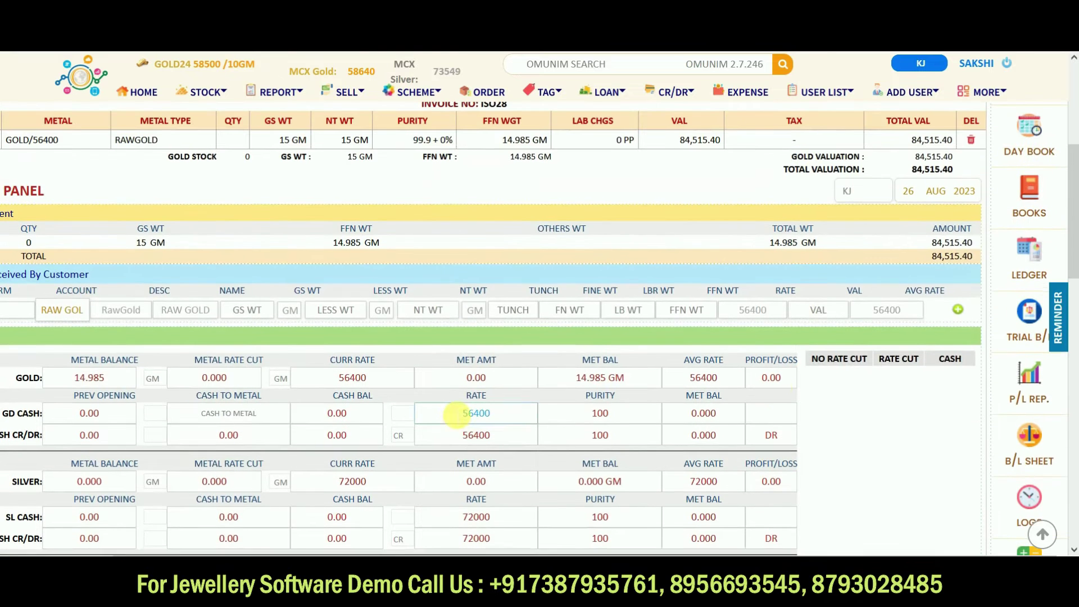
# Apply Rate Cut to the payment and check the gold rate cut weight in the balance summary
pyautogui.click(906, 366)
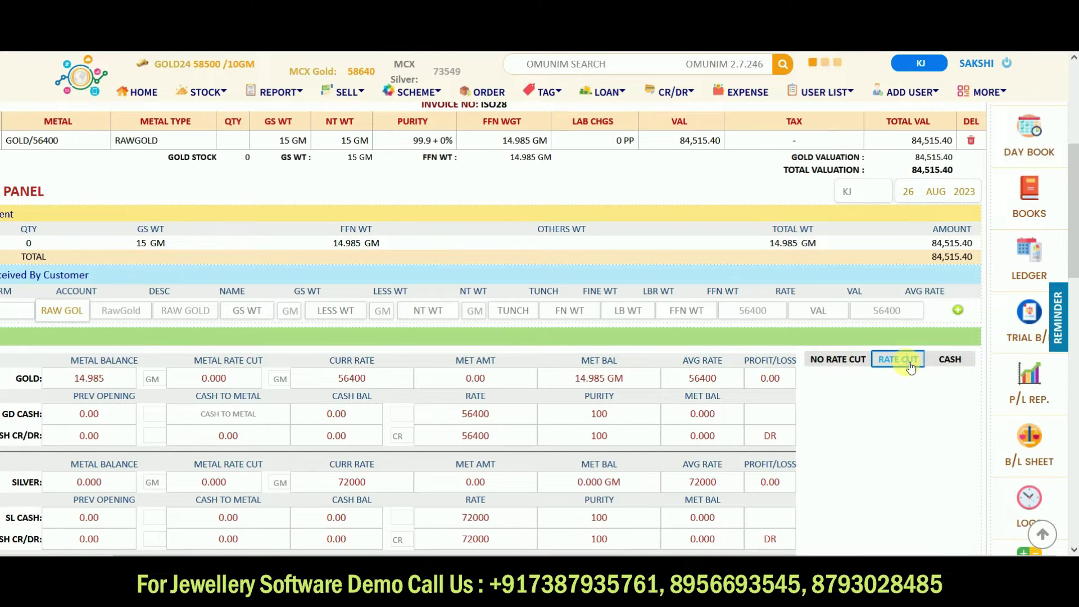
pyautogui.scroll(-4, 910, 366)
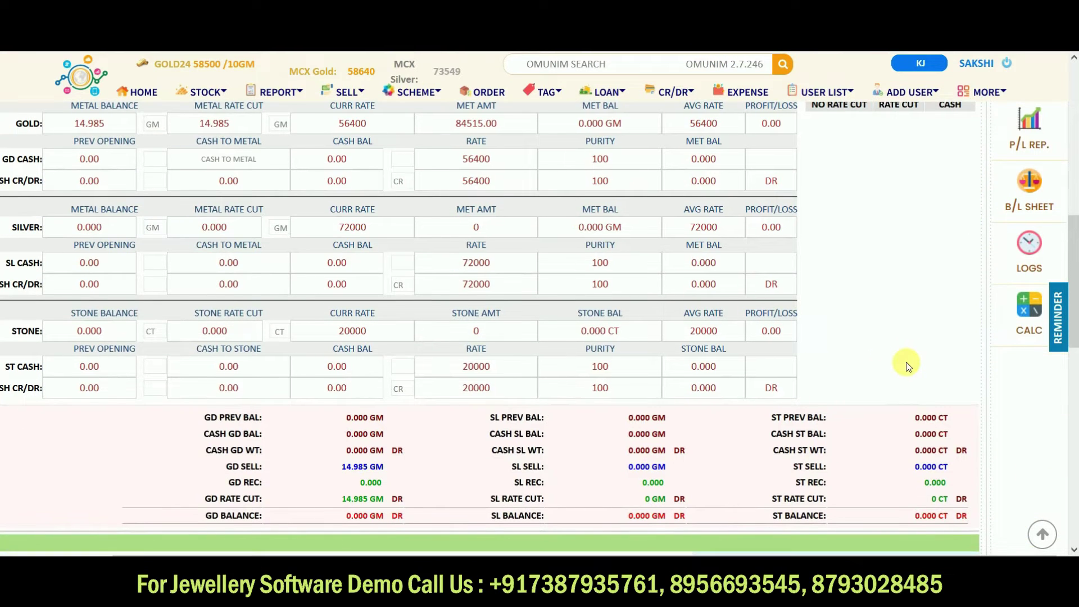
pyautogui.moveTo(332, 499); pyautogui.dragTo(398, 500)
pyautogui.scroll(4, 421, 489)
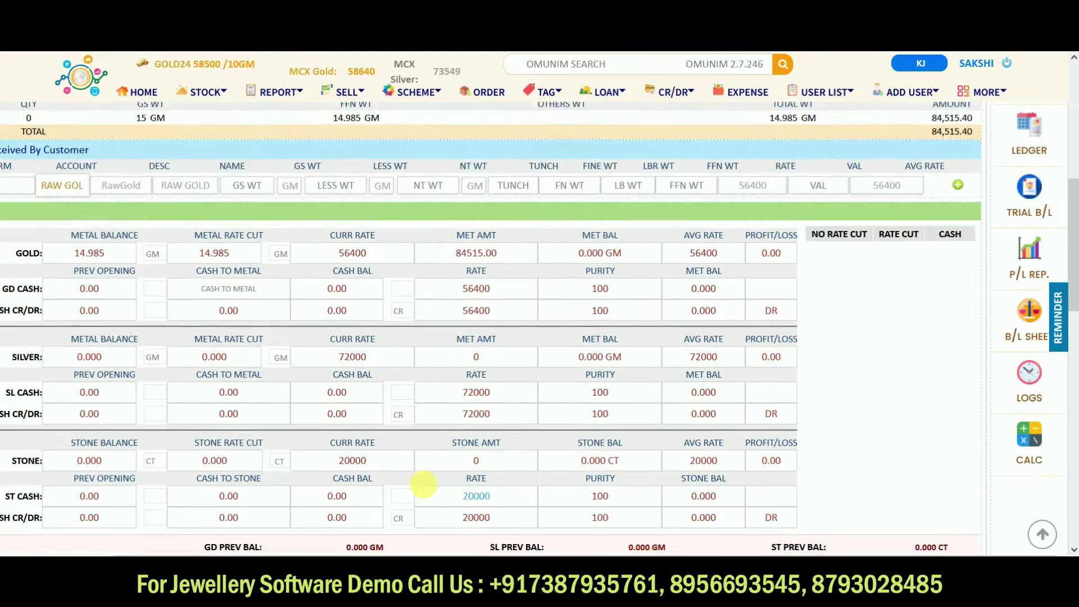
# Set the gold metal rate cut to 5 GM for a partial rate cut
pyautogui.click(247, 362)
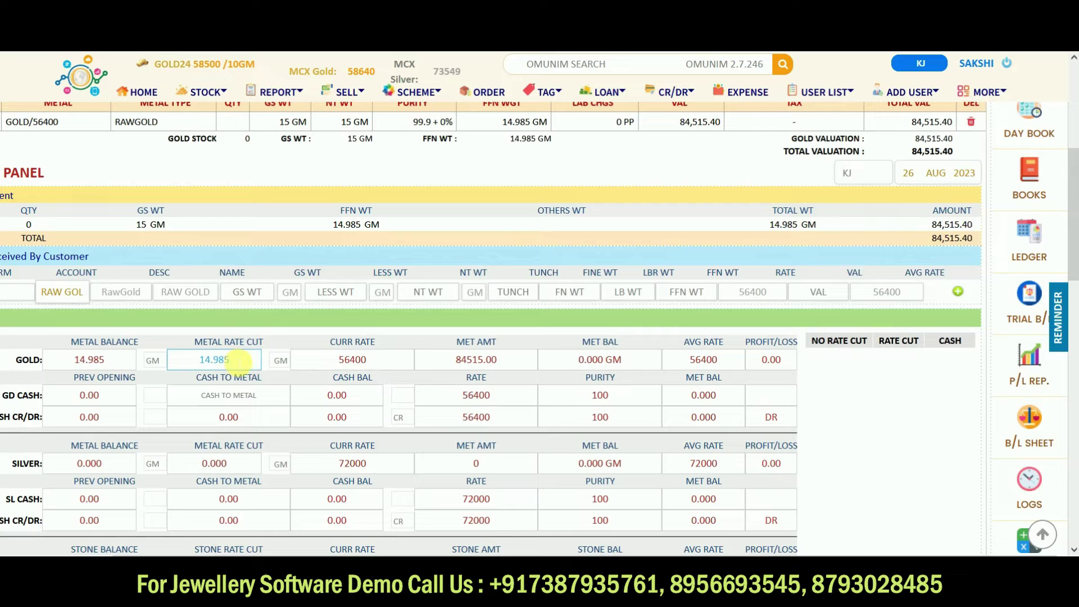
pyautogui.moveTo(239, 362); pyautogui.dragTo(186, 368)
pyautogui.write('5')
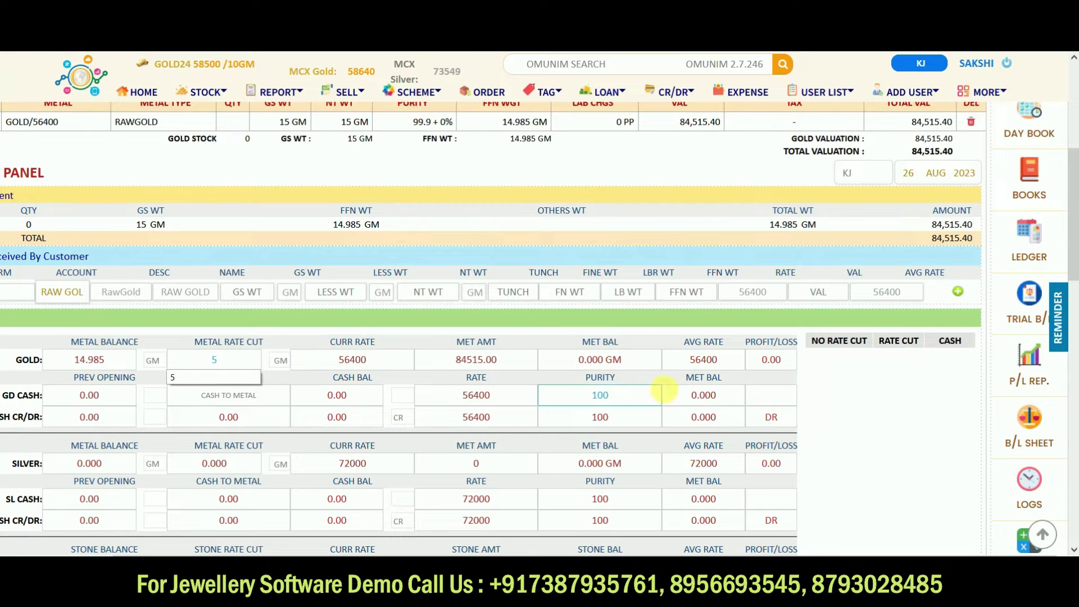
pyautogui.click(936, 384)
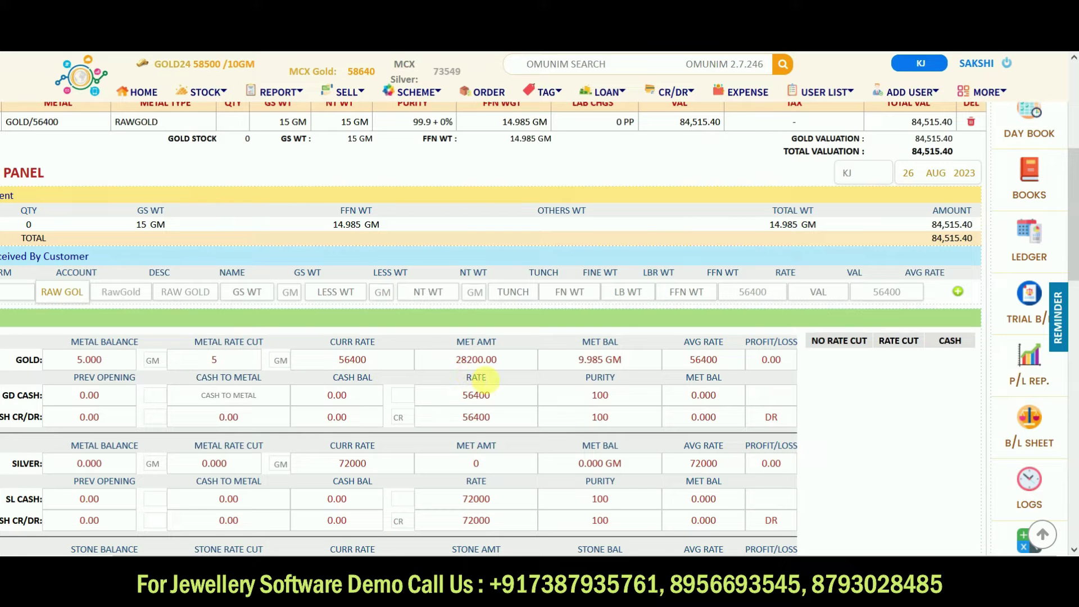
# Examine the gold sell, rate cut and balance weights together with the final cash balance of the payment
pyautogui.scroll(-6, 861, 379)
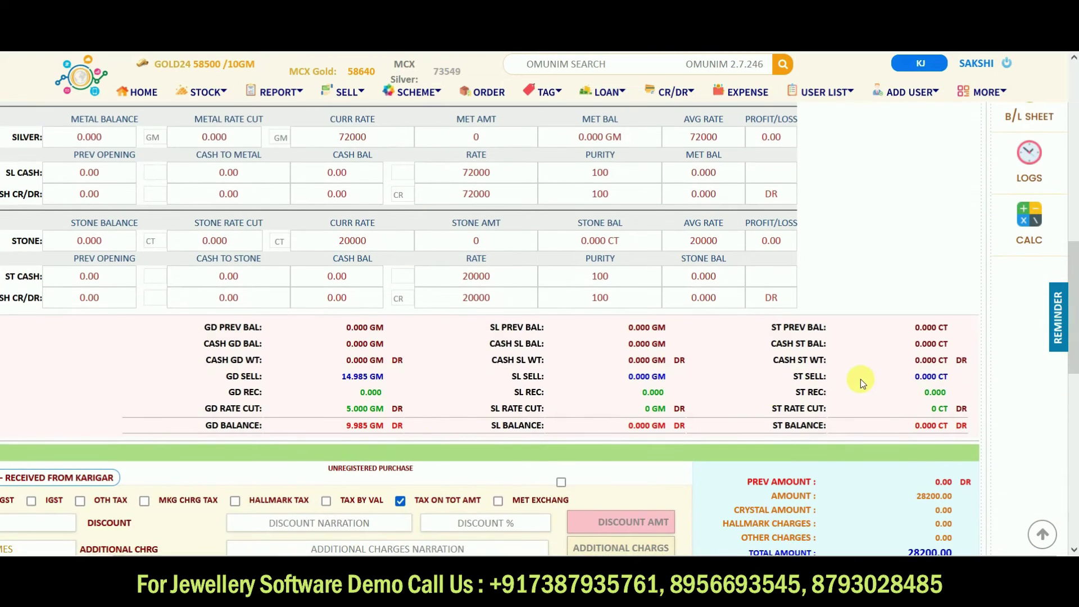
pyautogui.click(362, 377)
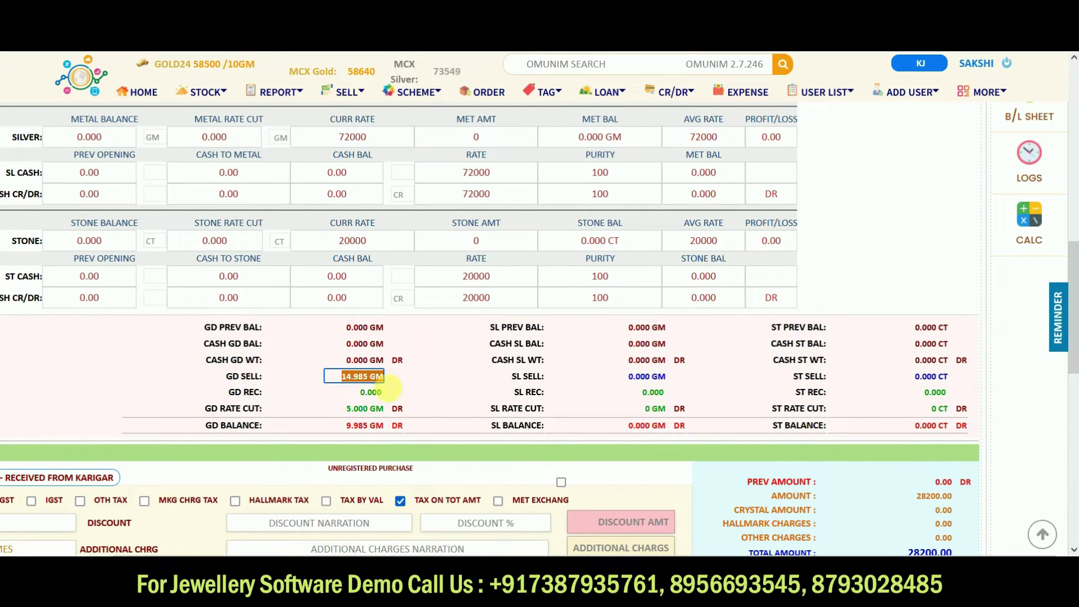
pyautogui.click(354, 409)
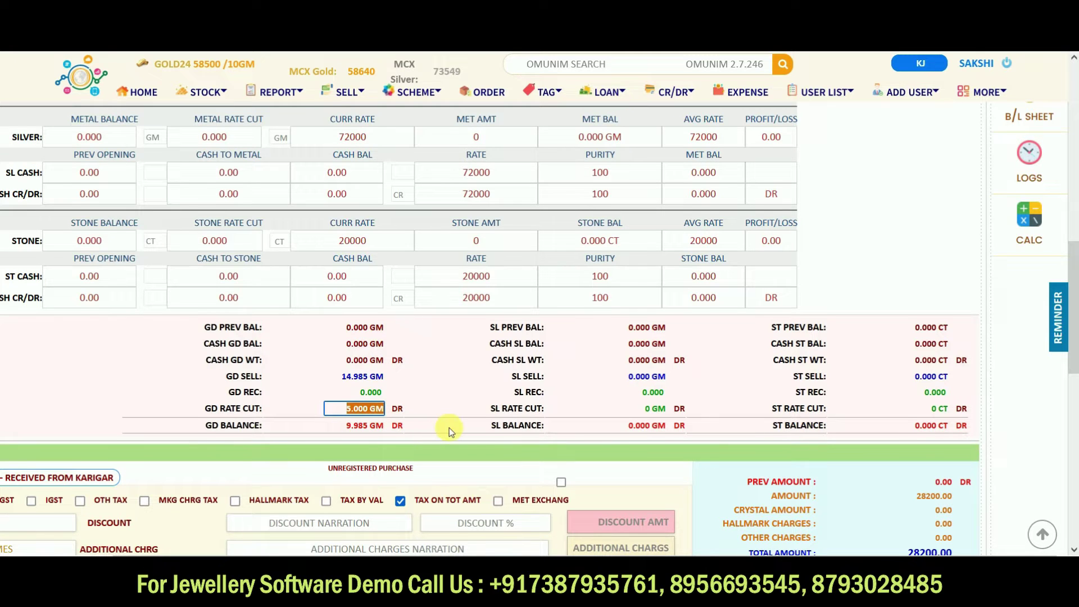
pyautogui.scroll(-1, 450, 428)
pyautogui.scroll(-1, 449, 427)
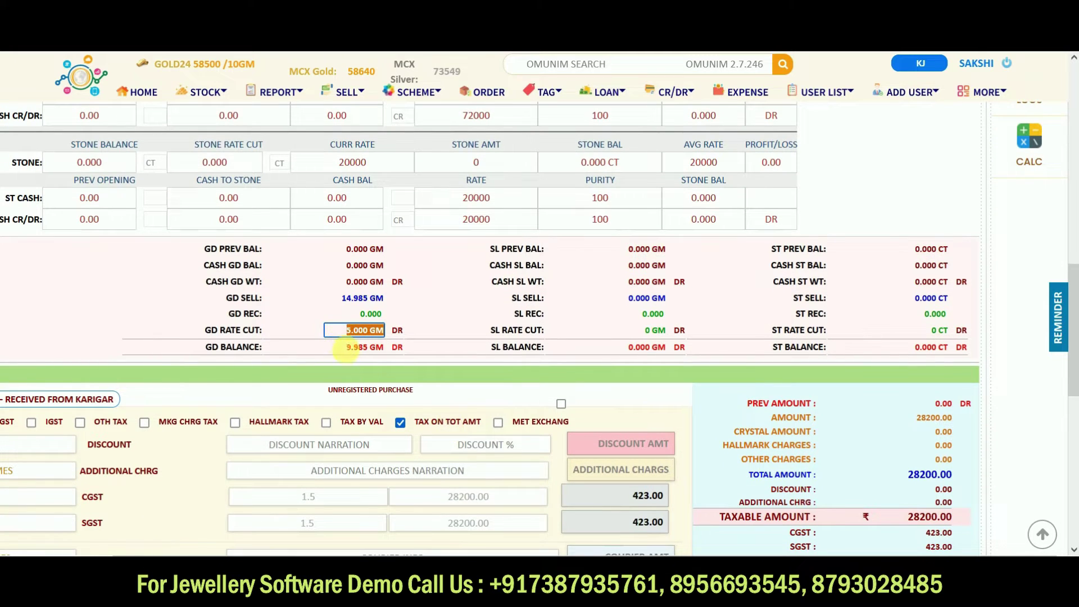
pyautogui.click(348, 348)
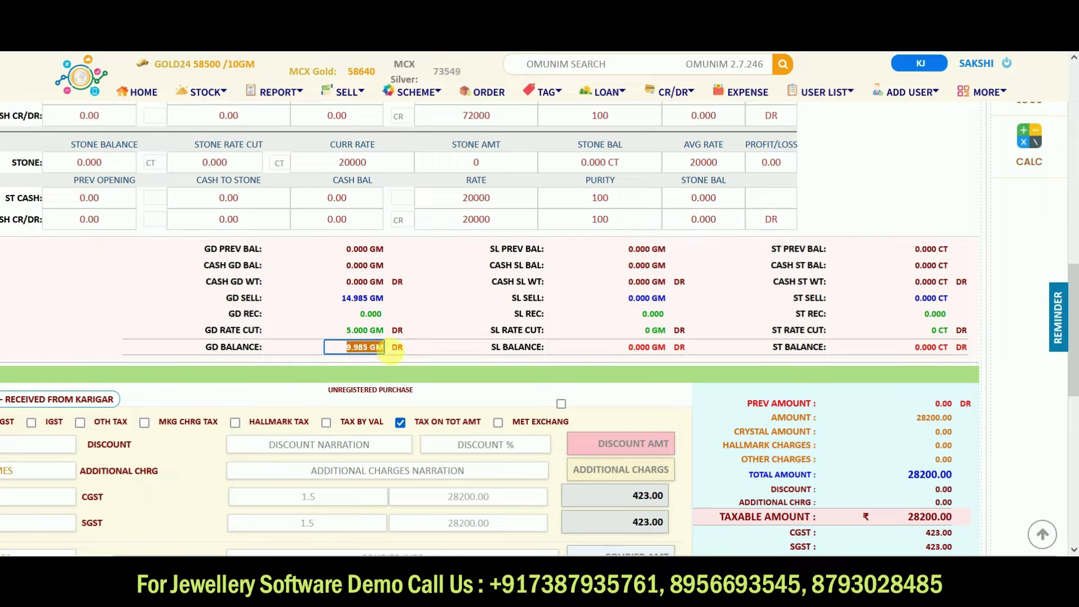
pyautogui.click(457, 347)
pyautogui.scroll(-2, 457, 346)
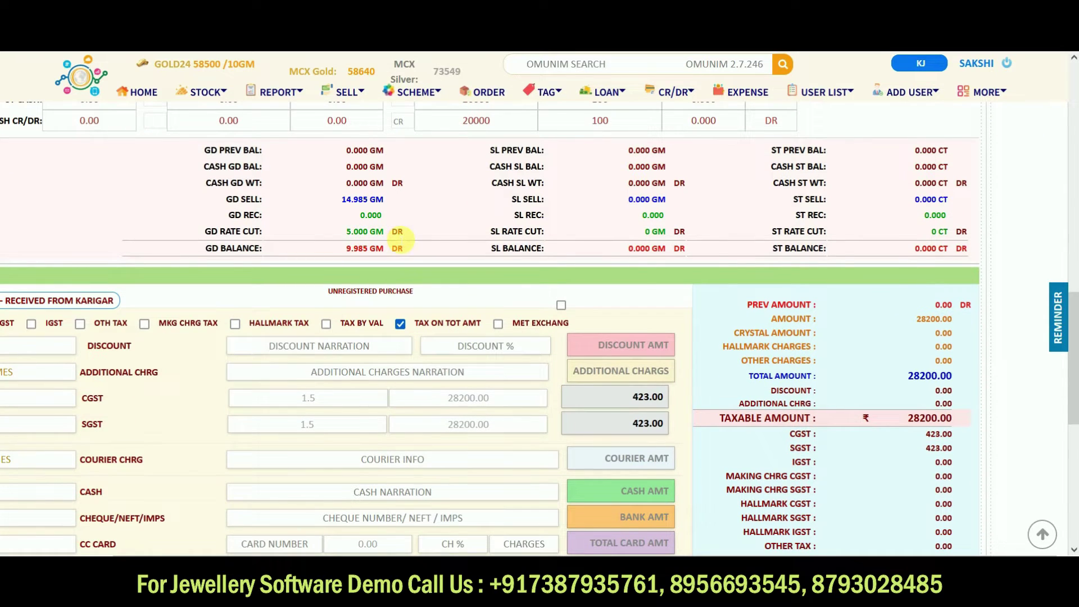
pyautogui.scroll(-5, 652, 349)
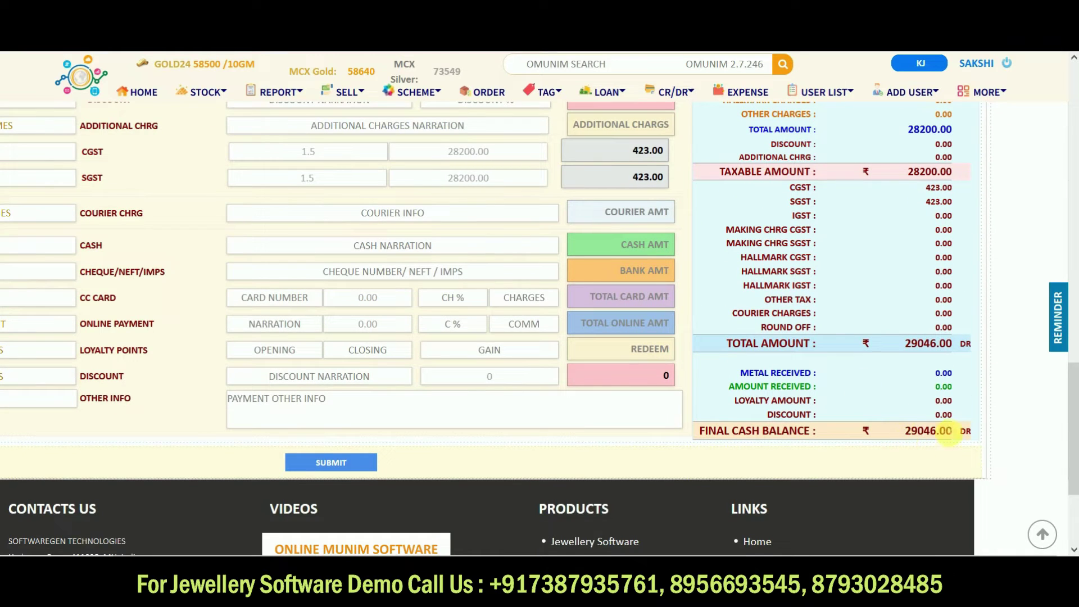
pyautogui.scroll(10, 868, 328)
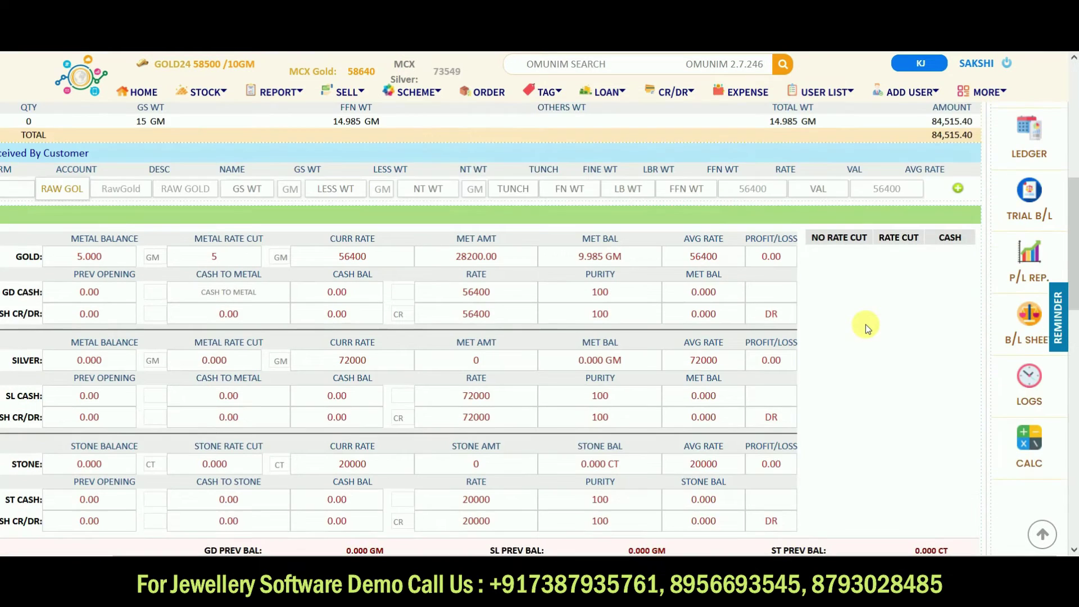
pyautogui.scroll(-3, 865, 324)
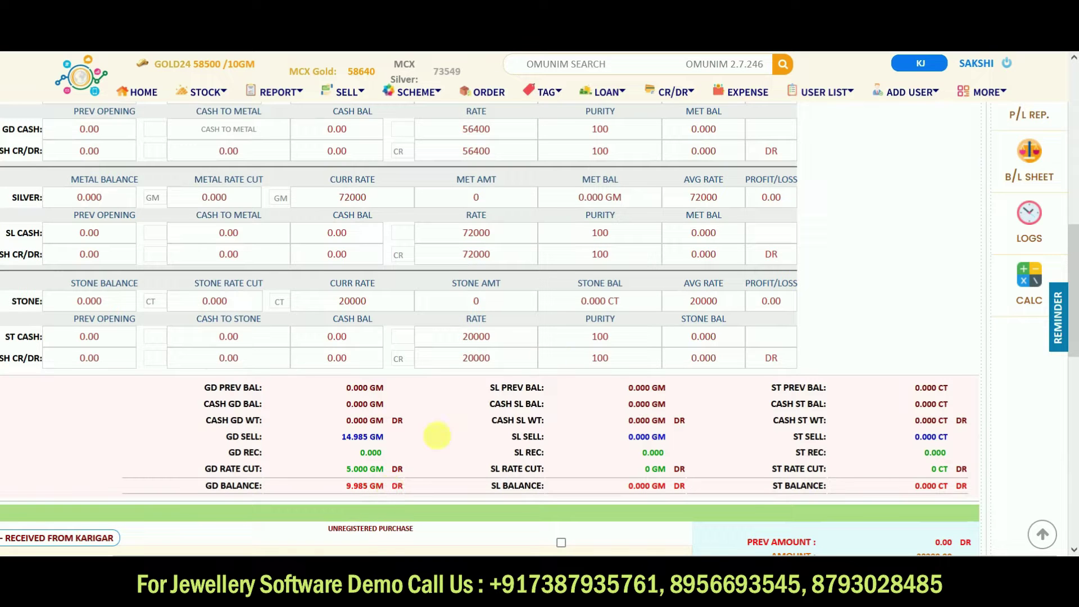
pyautogui.scroll(3, 835, 274)
# Compare the No Rate Cut, Rate Cut and Cash settlement options again, finishing on Cash
pyautogui.click(840, 242)
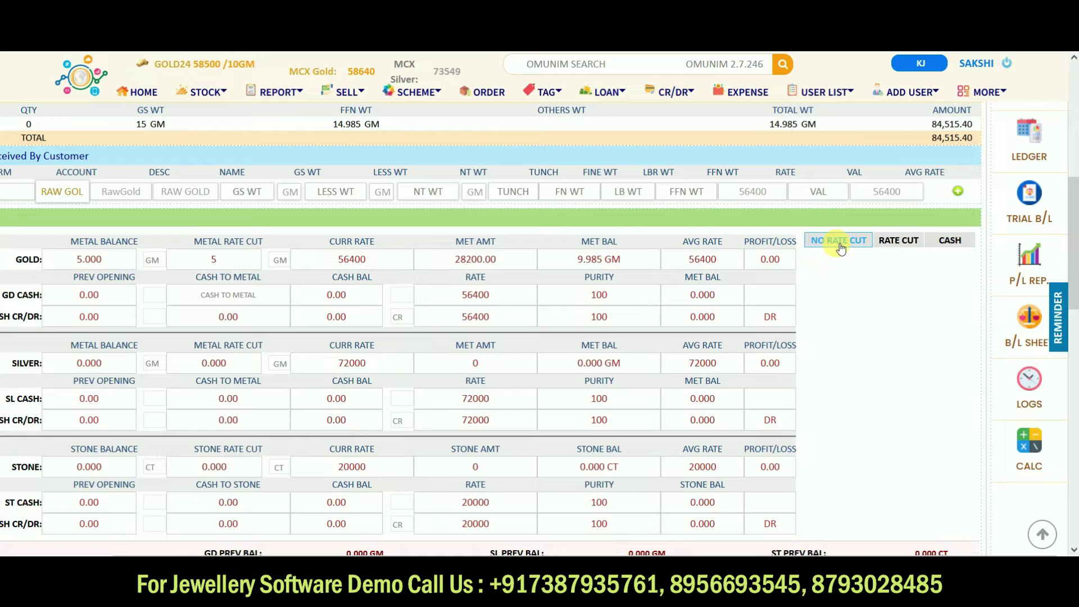
pyautogui.click(906, 247)
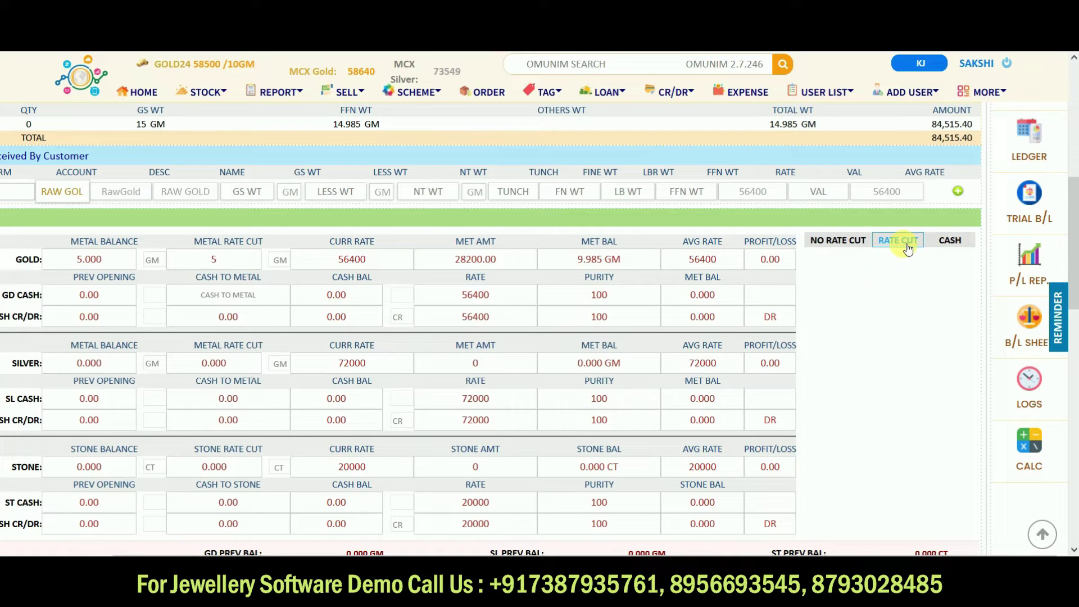
pyautogui.click(951, 243)
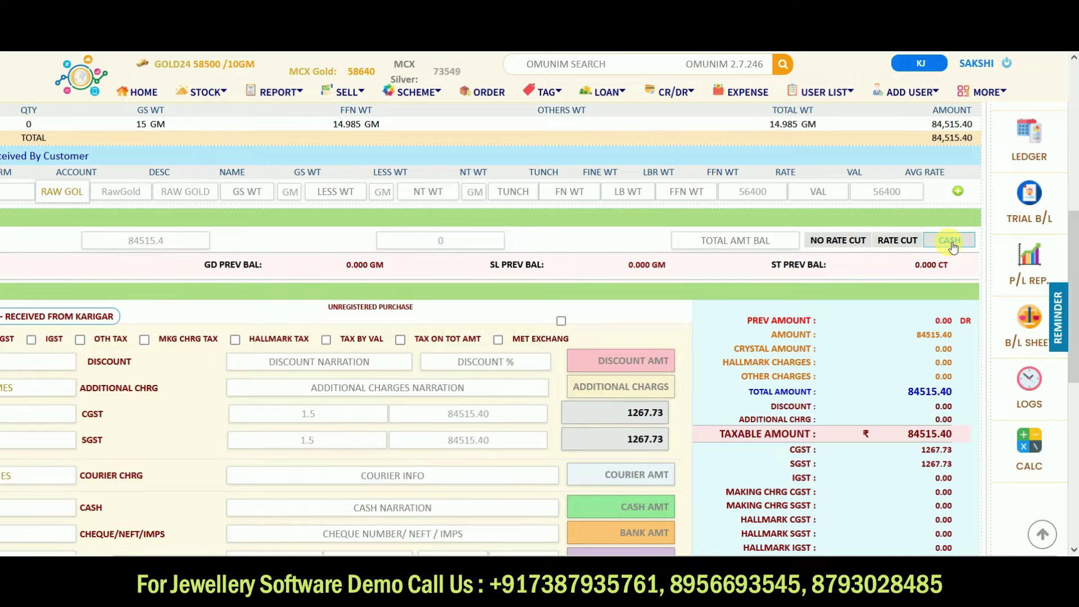
# Settle the raw gold issue with No Rate Cut and submit the payment
pyautogui.click(831, 245)
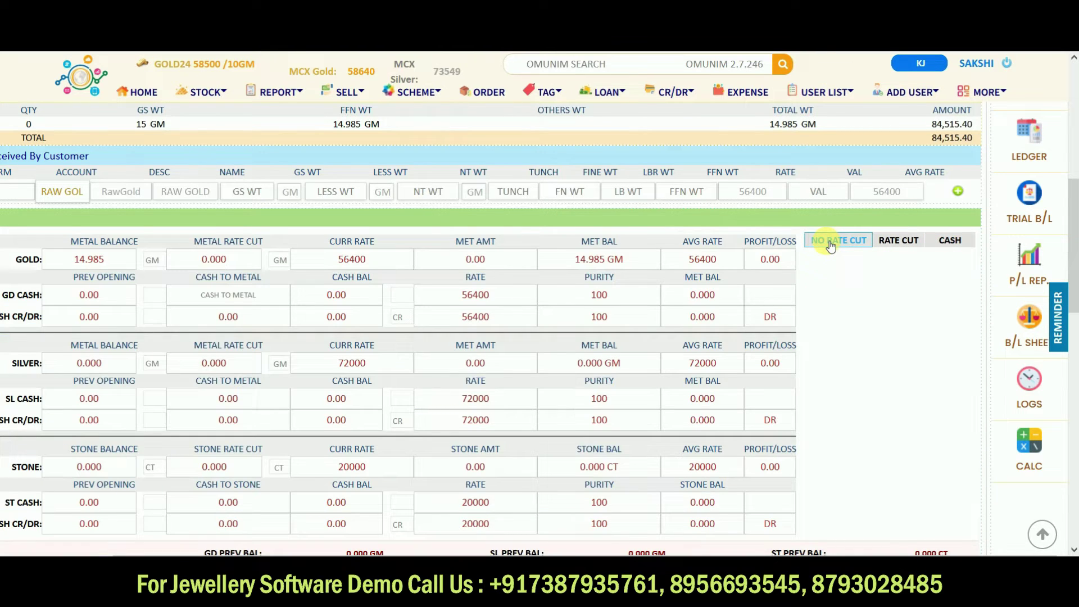
pyautogui.scroll(-5, 826, 241)
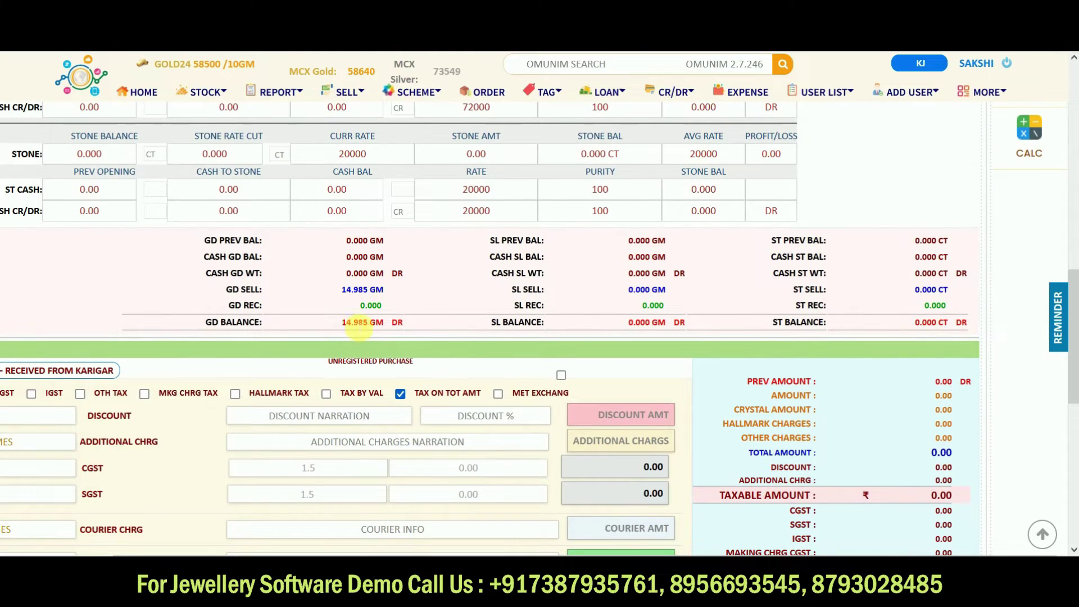
pyautogui.scroll(-5, 397, 330)
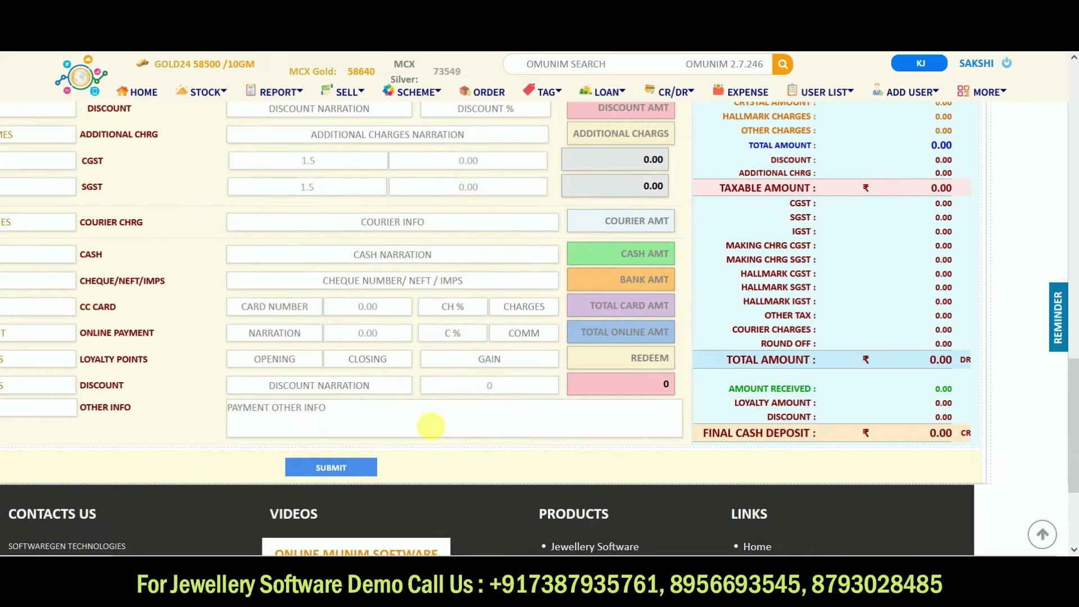
pyautogui.click(340, 471)
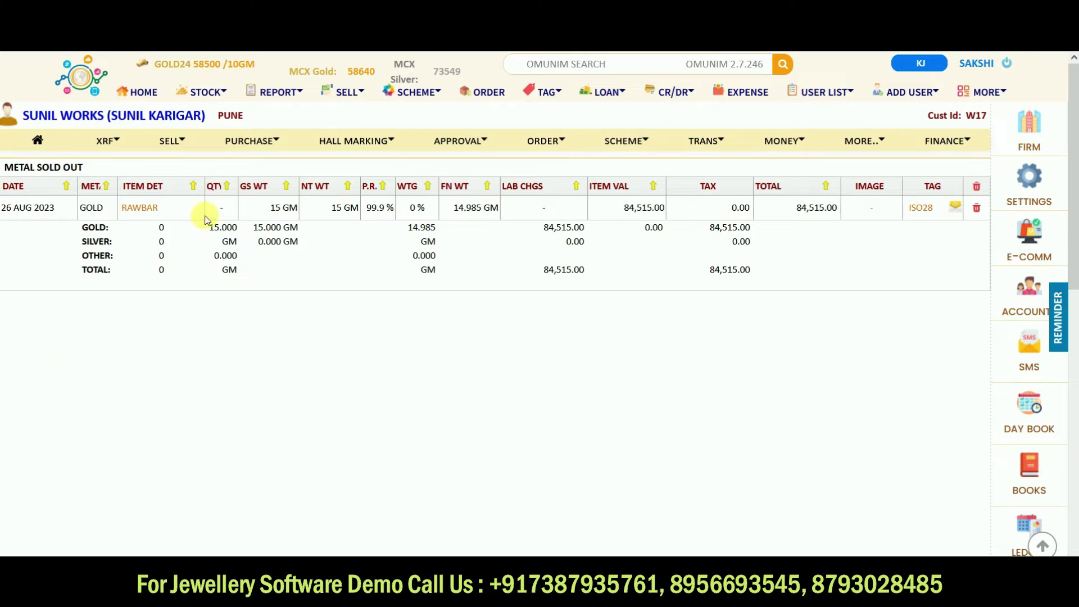
# View the invoice of the RAWBAR sale, close it, and open the karigar's home page to check the udhaar transaction details
pyautogui.click(922, 211)
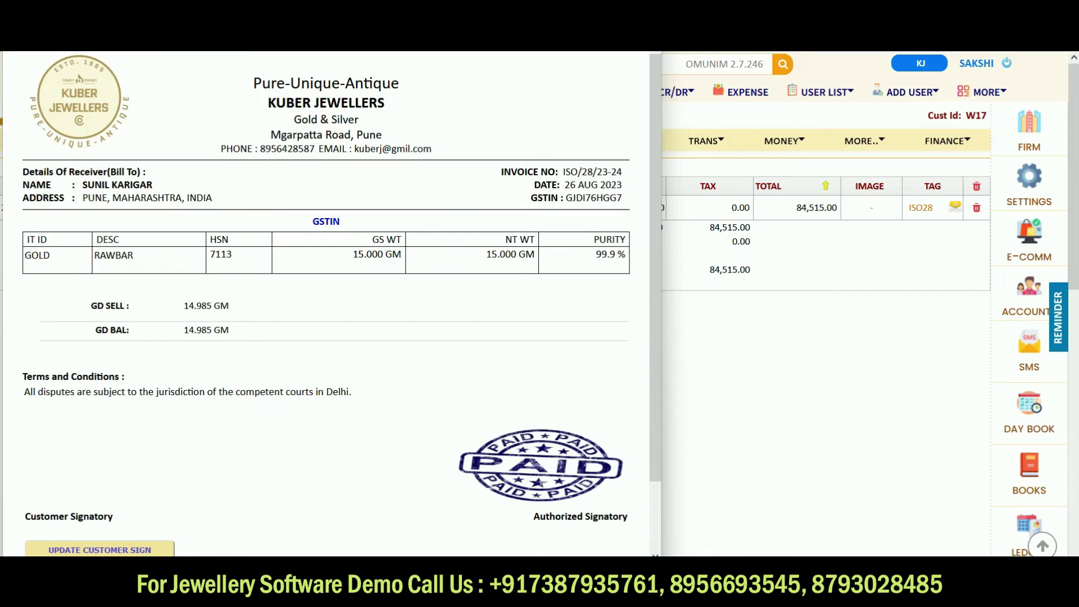
pyautogui.hotkey('alt', 'F4')
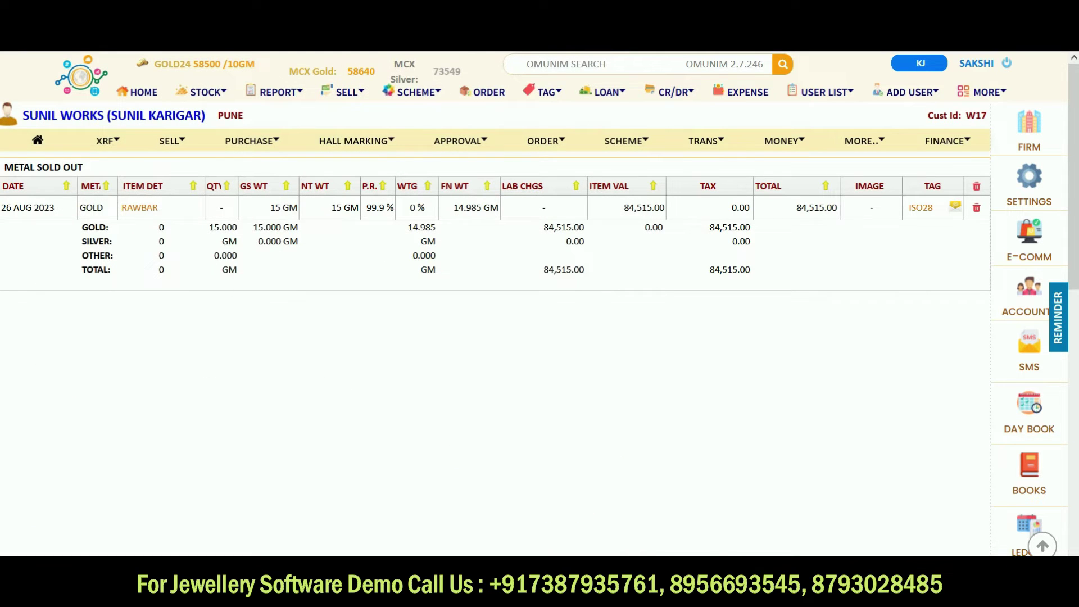
pyautogui.click(36, 139)
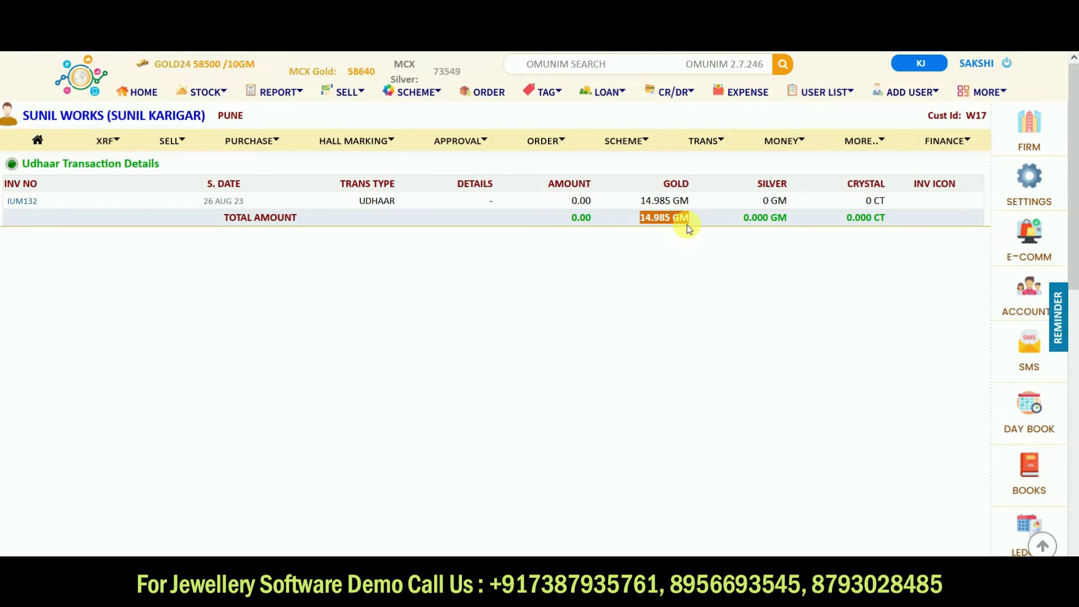
# Check the karigar's outstanding gold entry in the active udhaar list
pyautogui.click(680, 93)
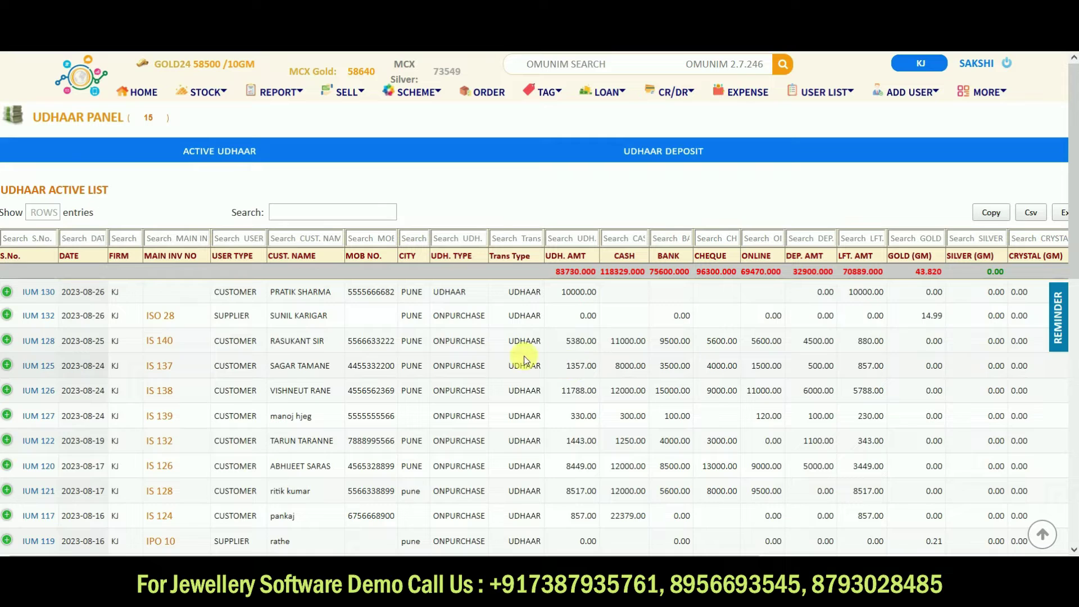
pyautogui.moveTo(264, 319); pyautogui.dragTo(917, 315)
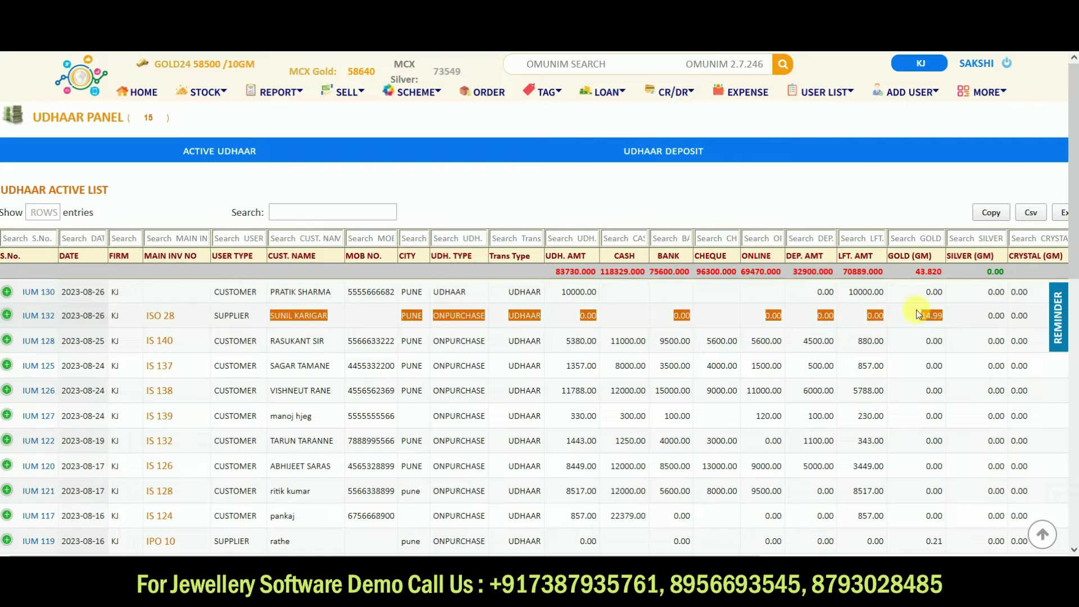
# Open SUNIL WORKS from the karigar list and start a fine jewellery purchase invoice
pyautogui.click(826, 94)
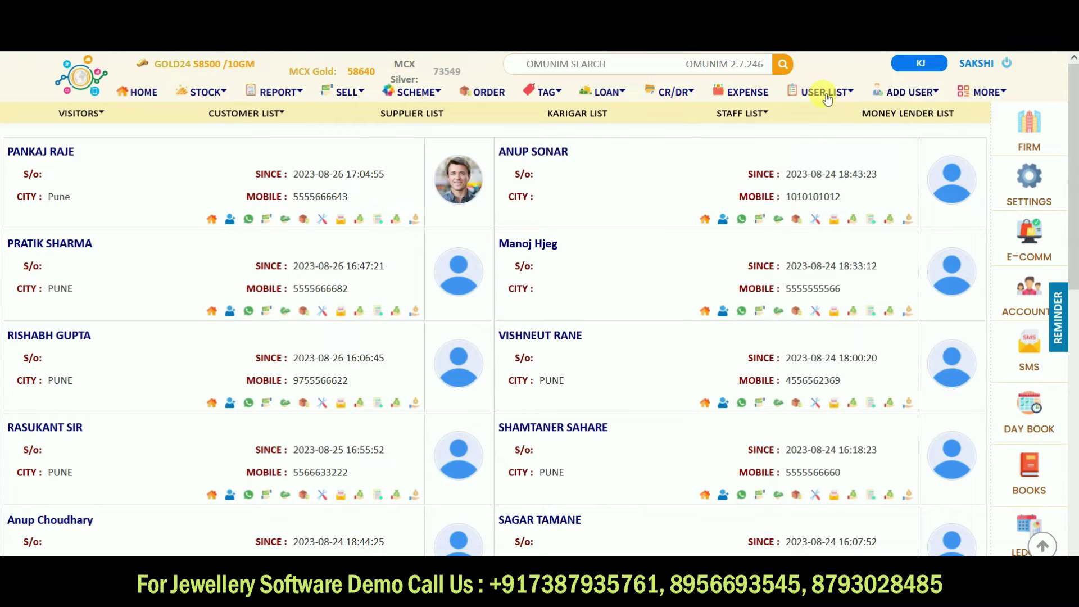
pyautogui.click(588, 114)
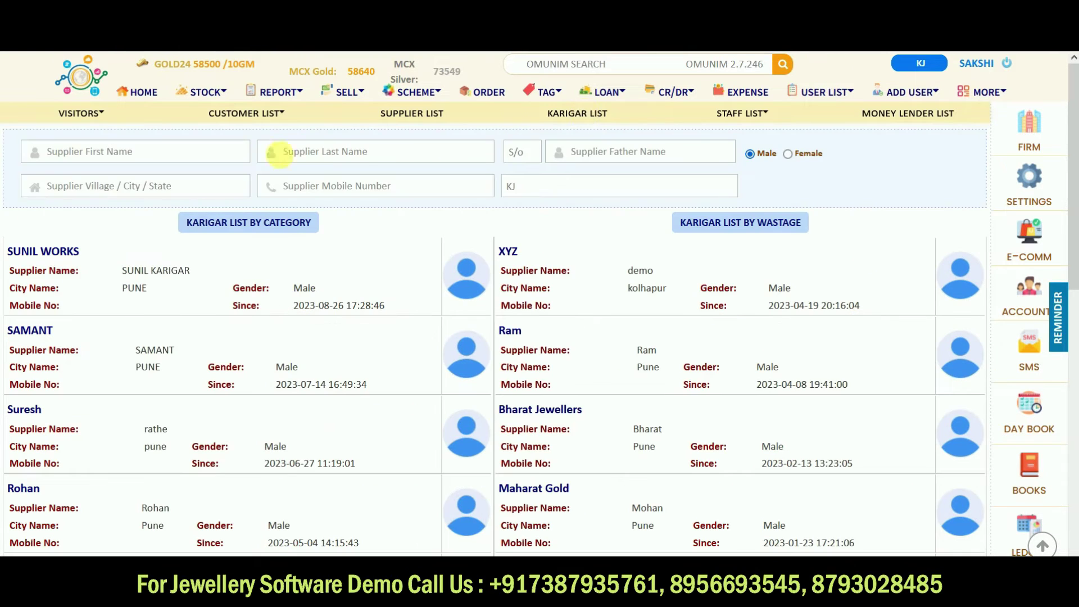
pyautogui.click(62, 255)
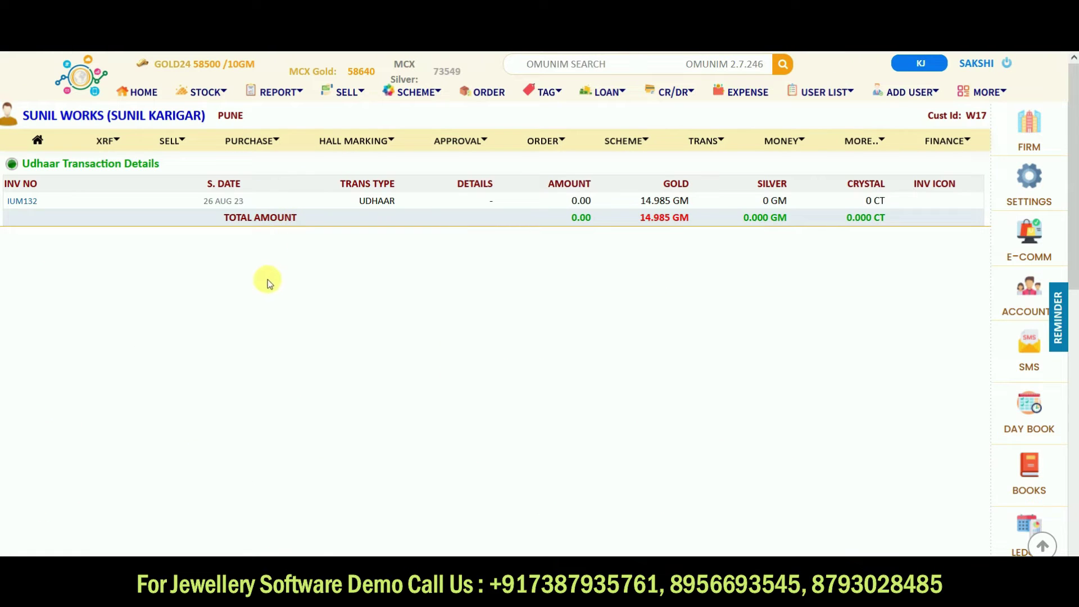
pyautogui.click(277, 142)
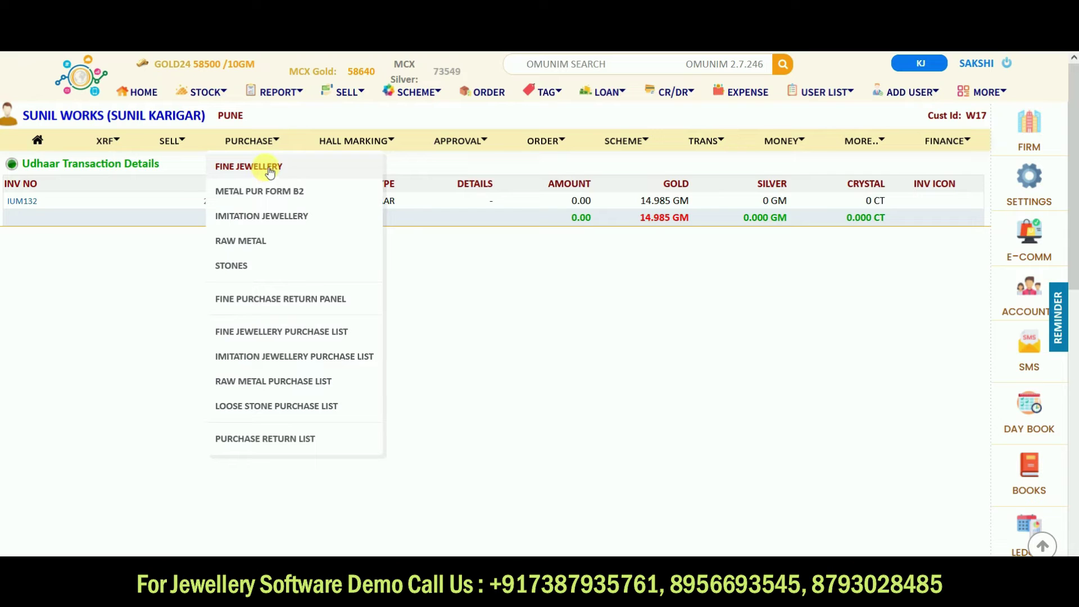
pyautogui.click(270, 169)
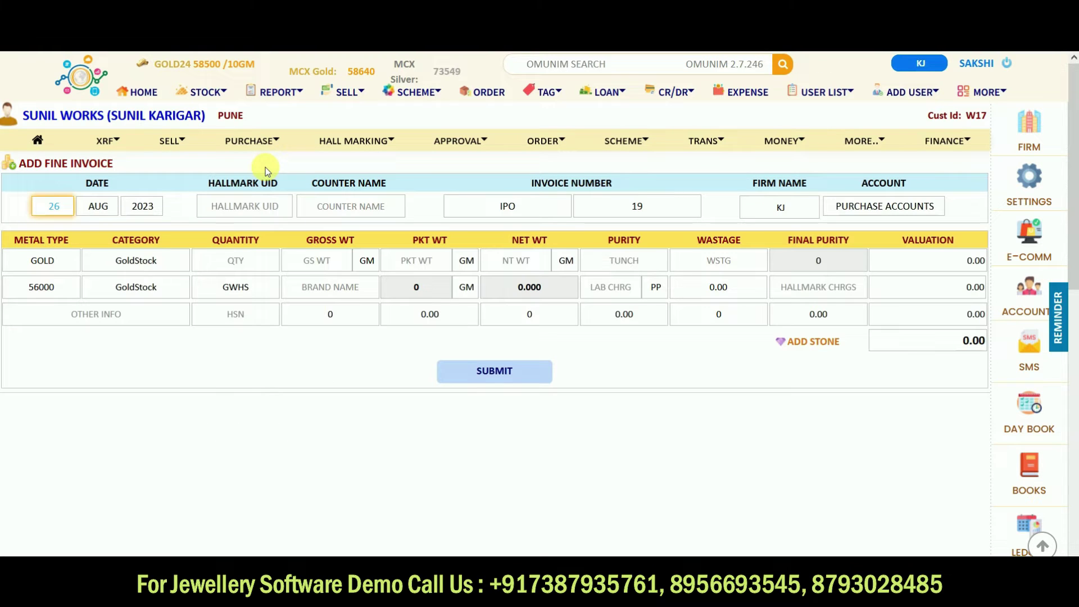
# Set both the product category and the product name of the gold item to MIXRINGS
pyautogui.click(167, 270)
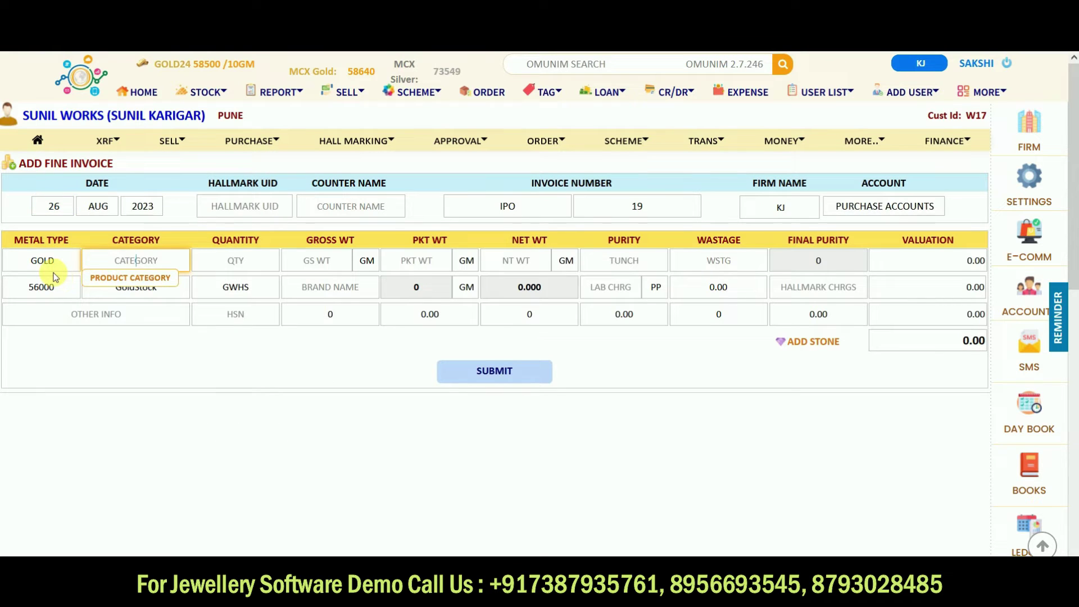
pyautogui.write('MI')
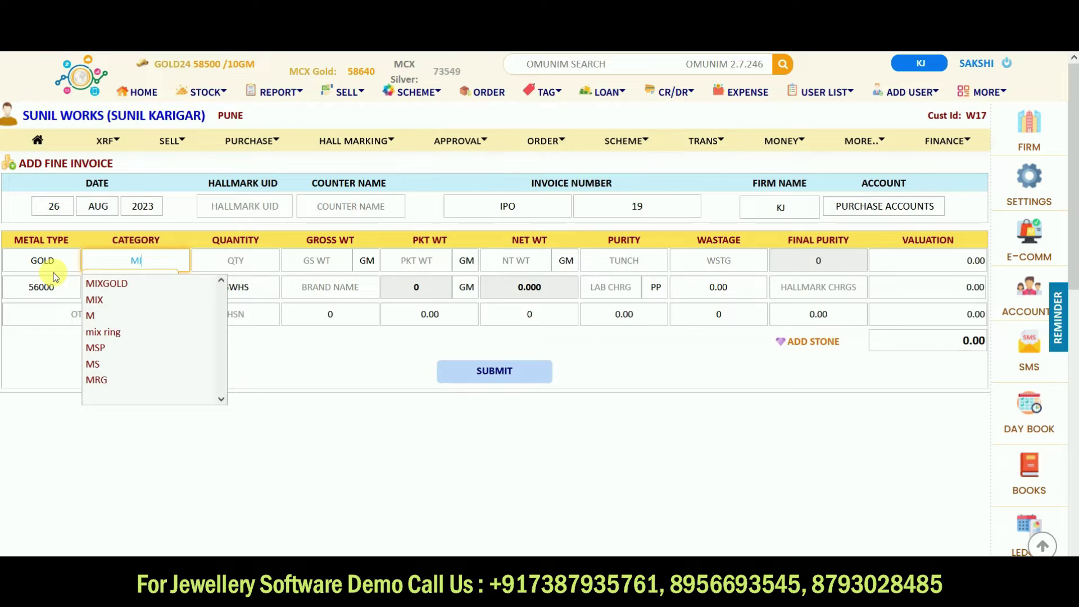
pyautogui.write('XRINGS')
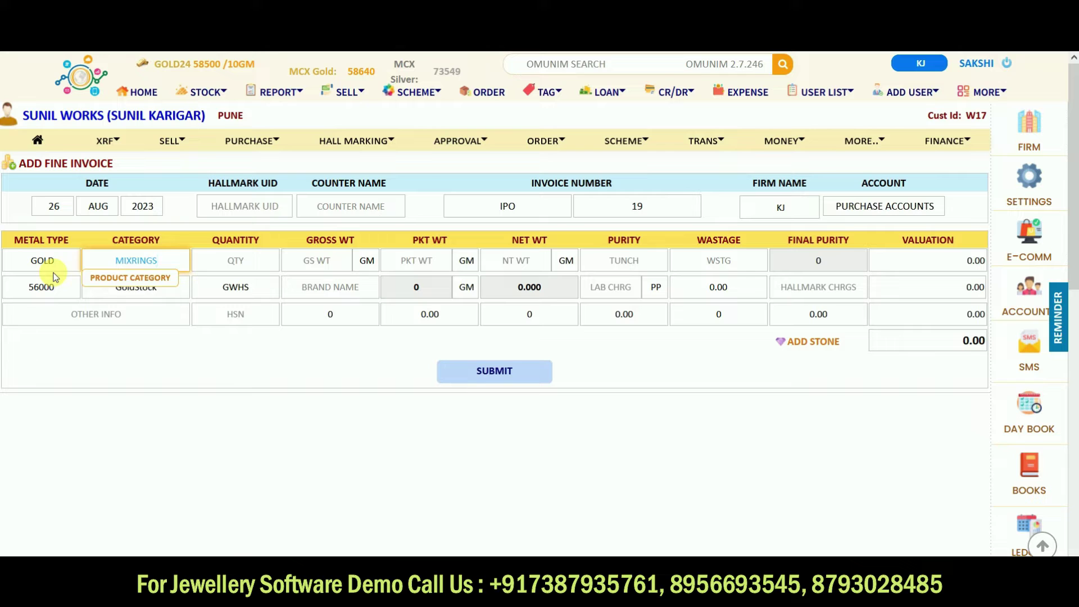
pyautogui.press('Return')
pyautogui.hotkey('ctrl', 'a')
pyautogui.press('BackSpace')
pyautogui.write('MI')
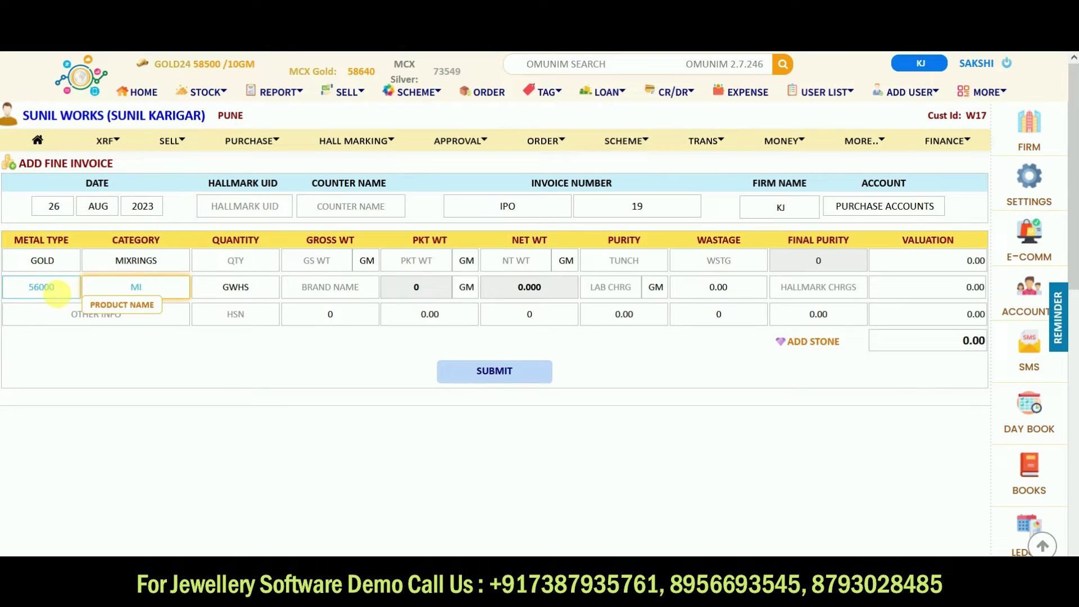
pyautogui.write('XRINGS')
pyautogui.press('Return')
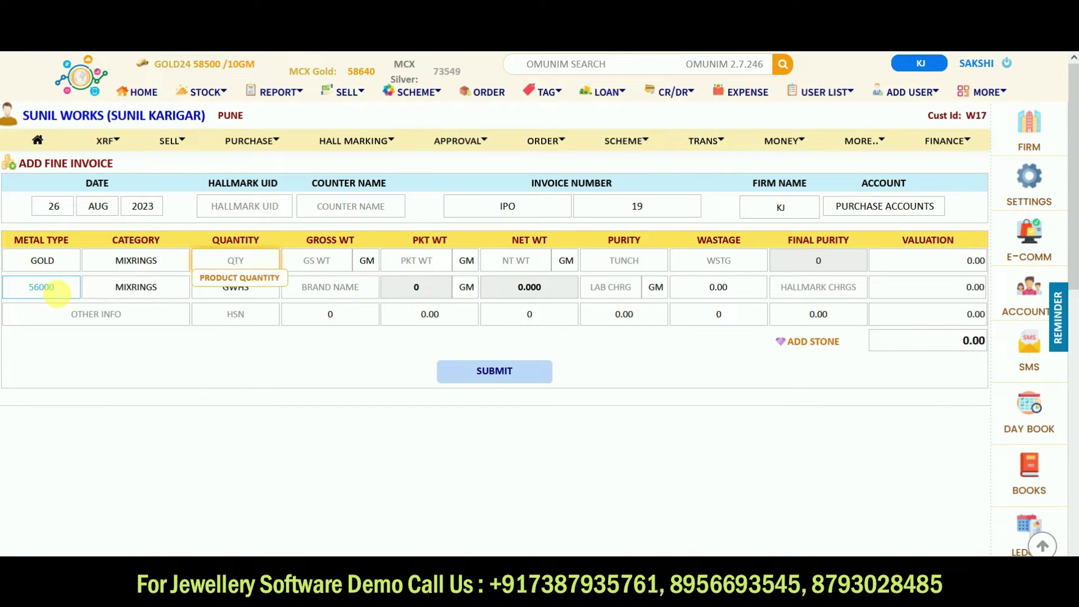
# Enter quantity 5, product code MXR and a gross weight of 12 GM for the rings
pyautogui.write('5')
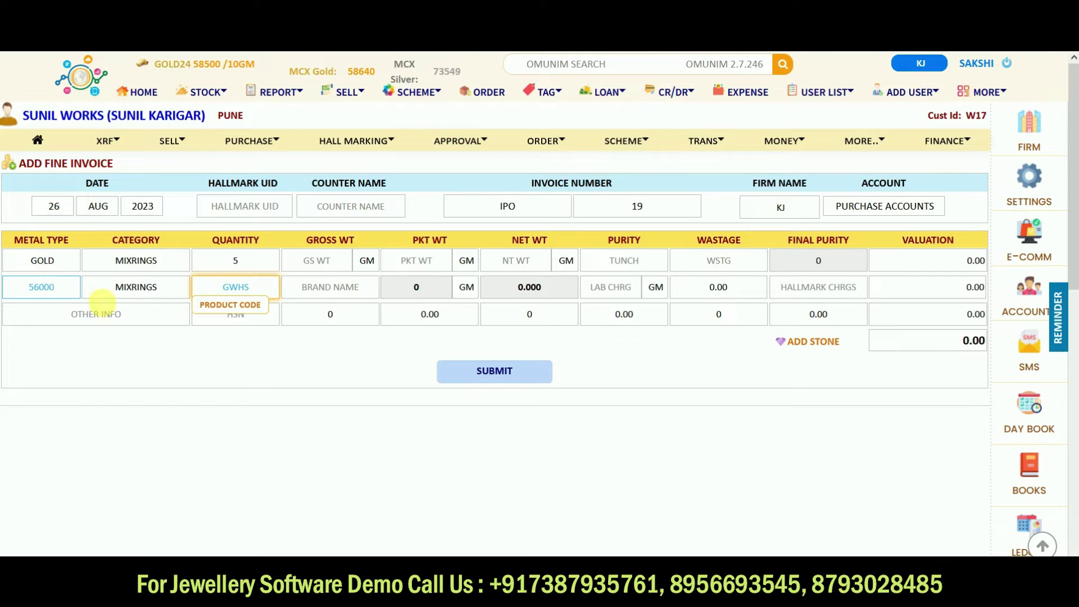
pyautogui.moveTo(250, 285); pyautogui.dragTo(198, 298)
pyautogui.press('BackSpace')
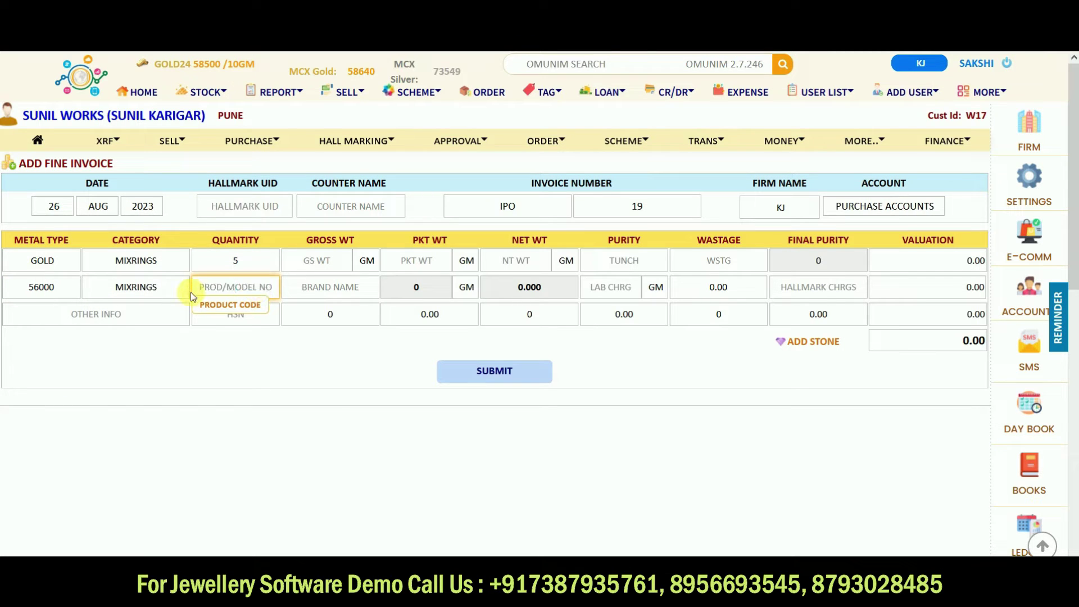
pyautogui.write('MXR')
pyautogui.press('Return')
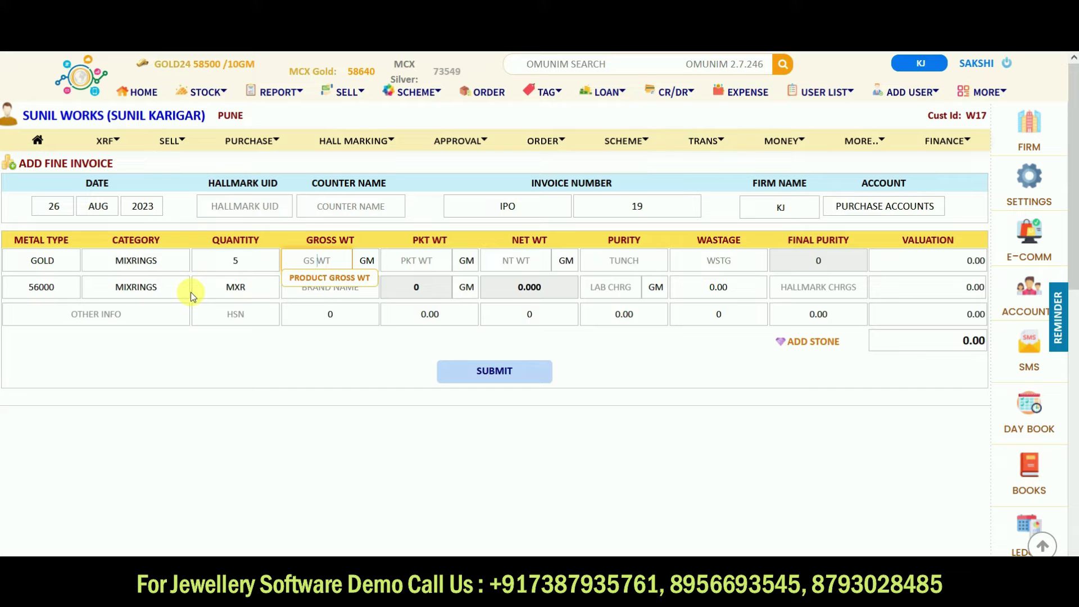
pyautogui.write('12')
pyautogui.press('Return')
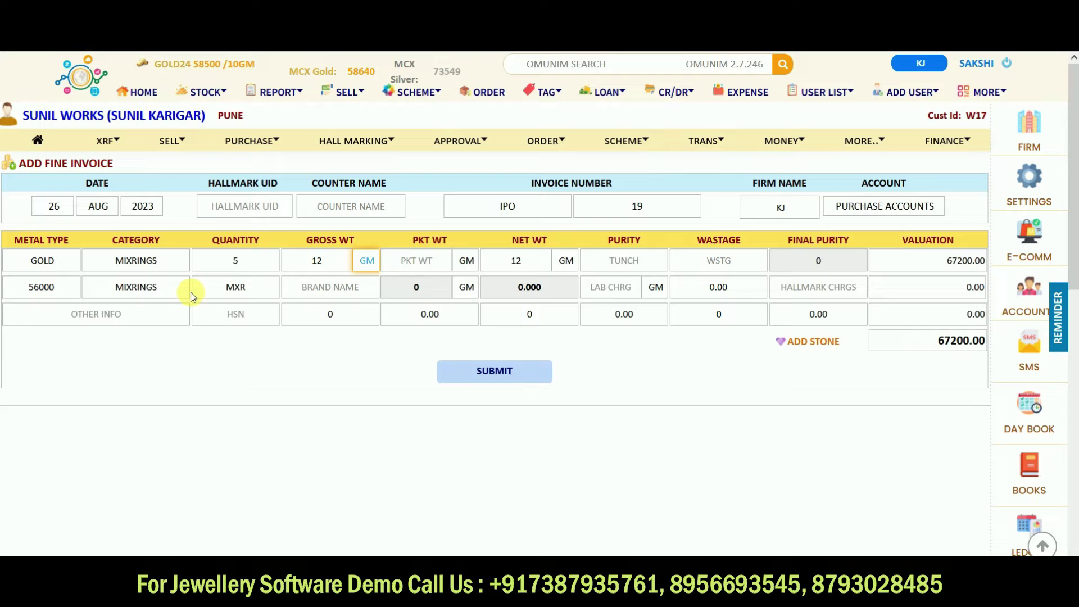
# Set the rings' purity to 92 and wastage to 3, keeping GM as the labour charge unit
pyautogui.click(587, 259)
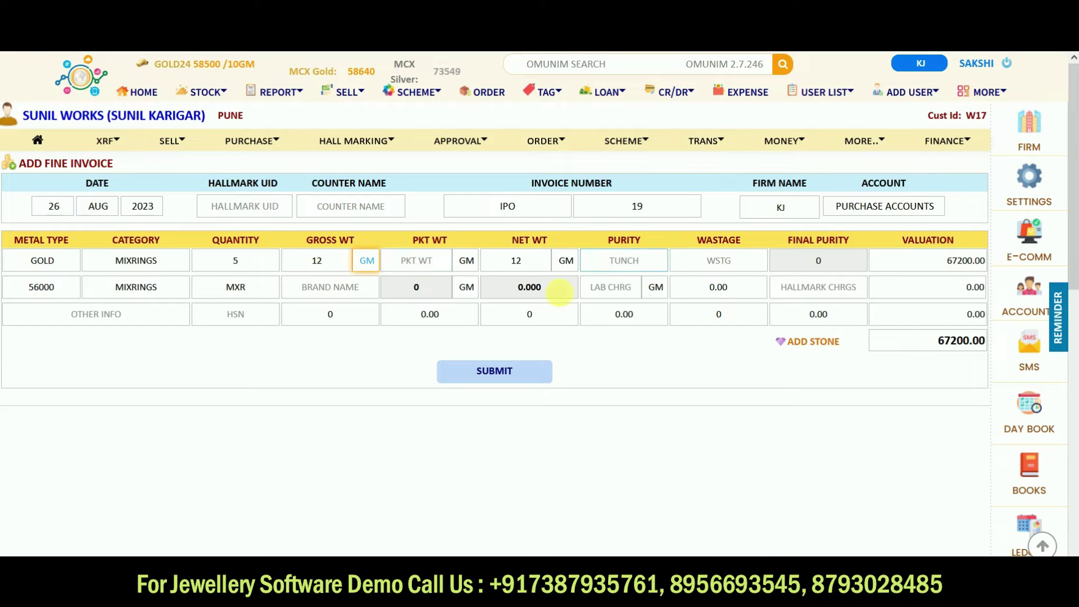
pyautogui.click(623, 262)
pyautogui.write('92')
pyautogui.press('Return')
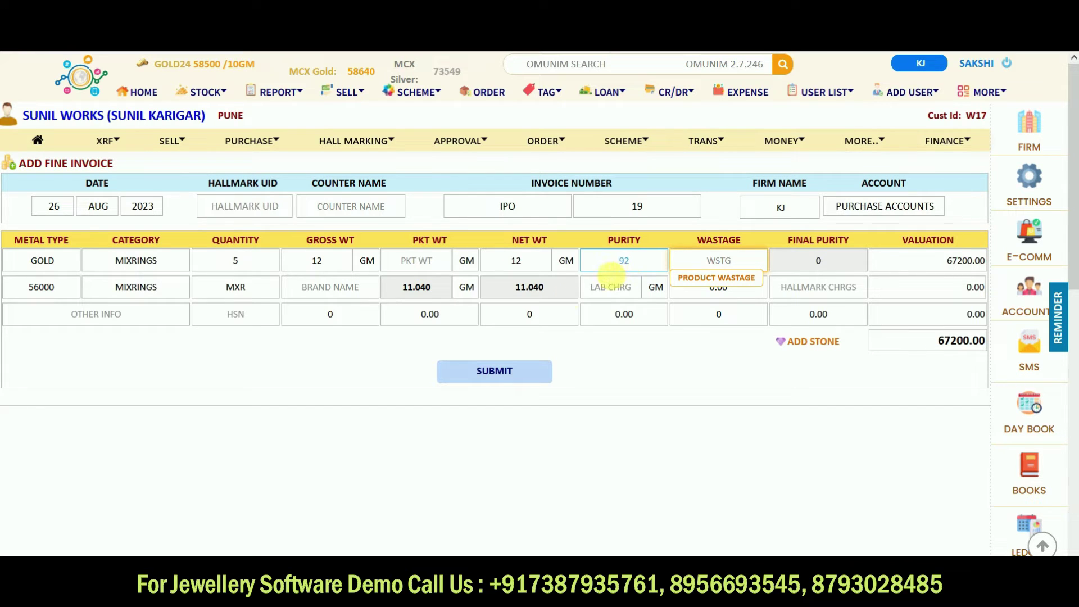
pyautogui.click(610, 287)
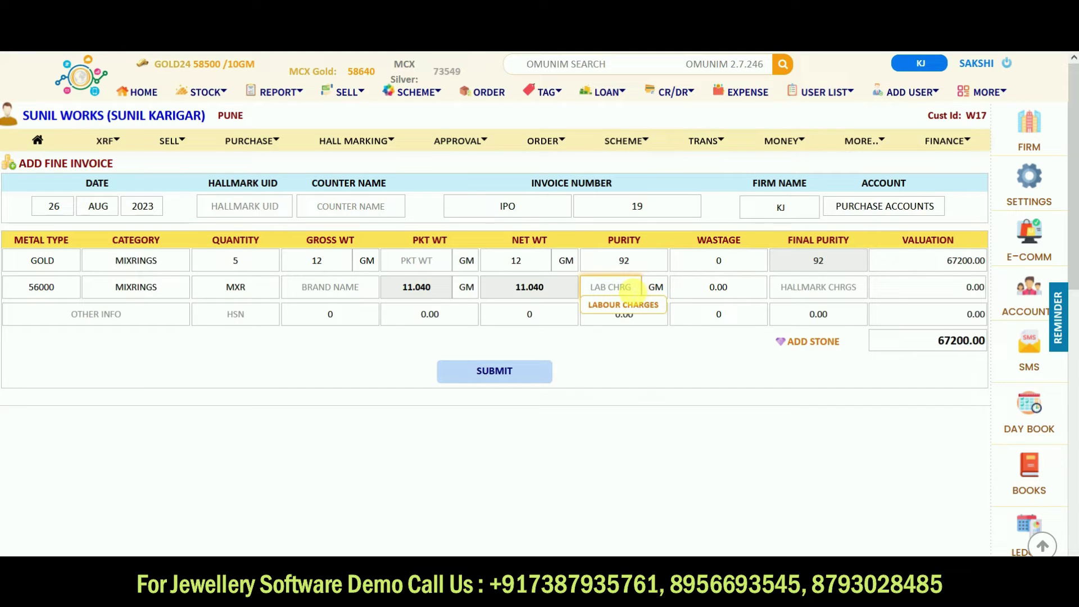
pyautogui.click(654, 288)
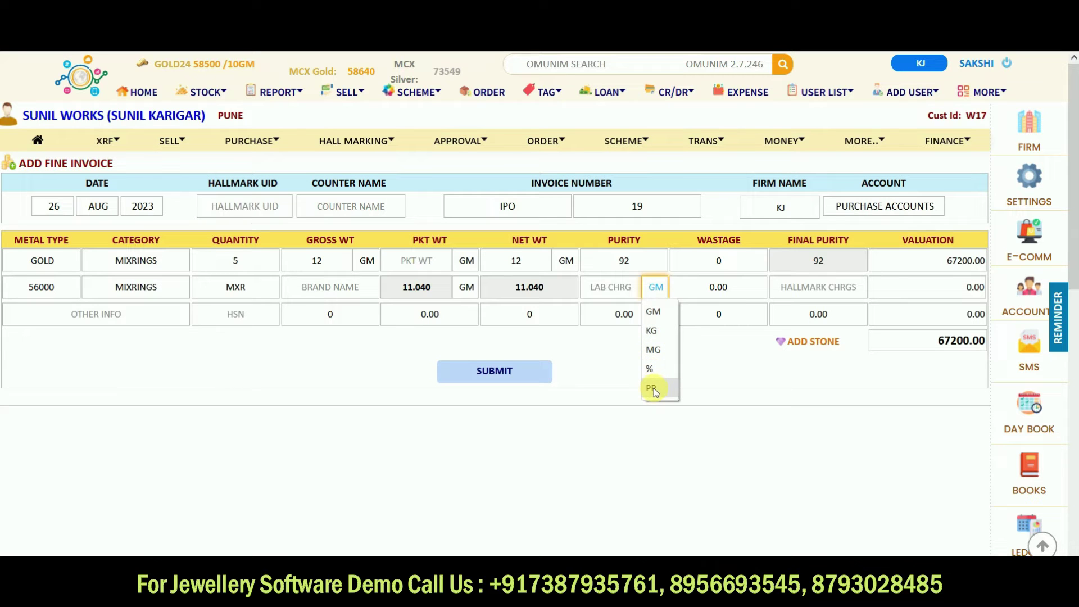
pyautogui.click(654, 312)
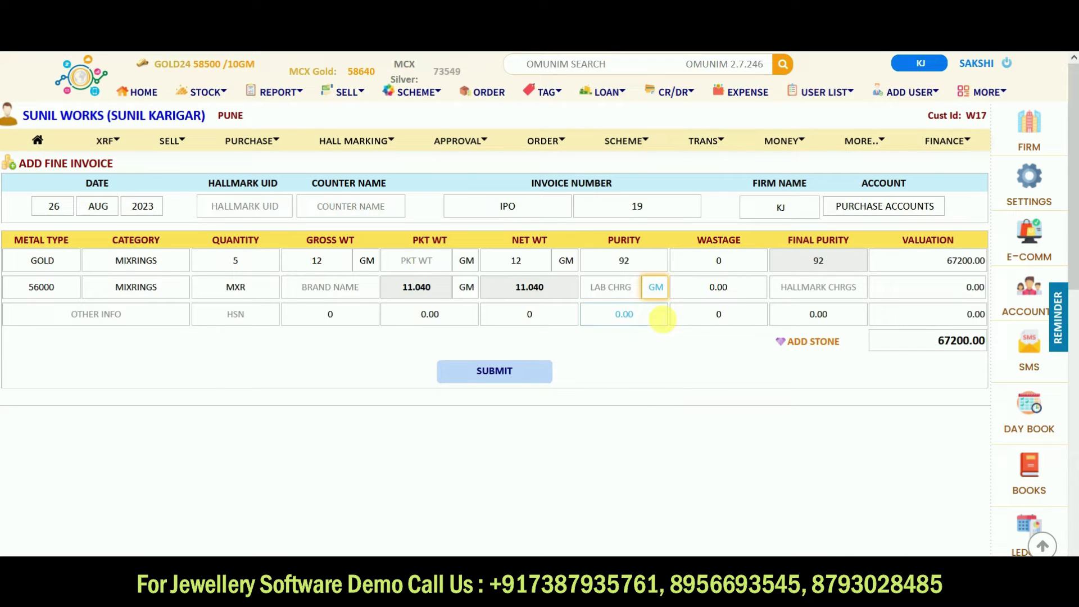
pyautogui.click(730, 262)
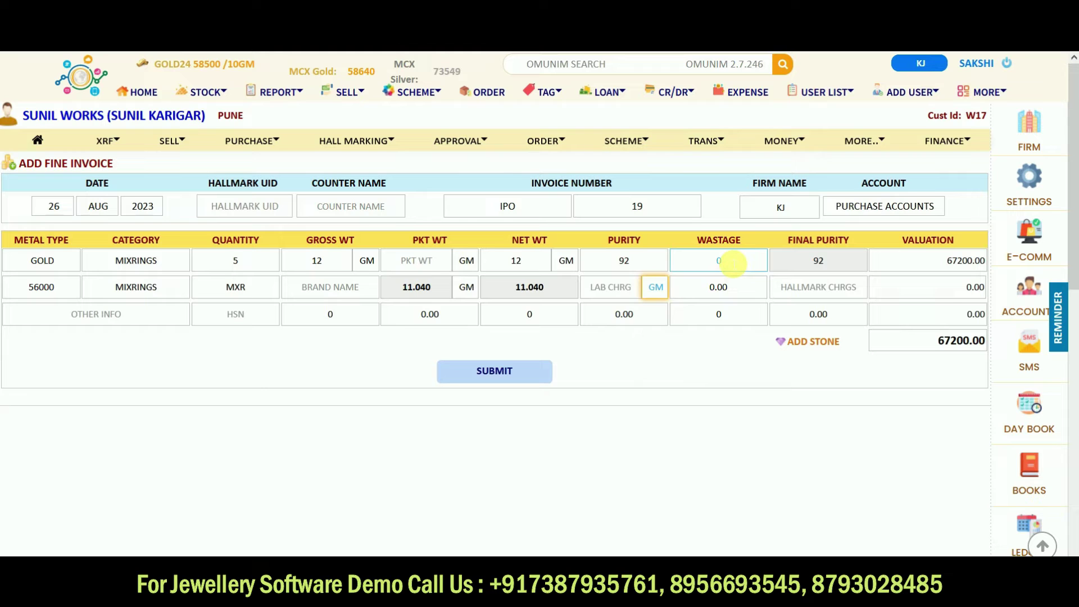
pyautogui.write('3')
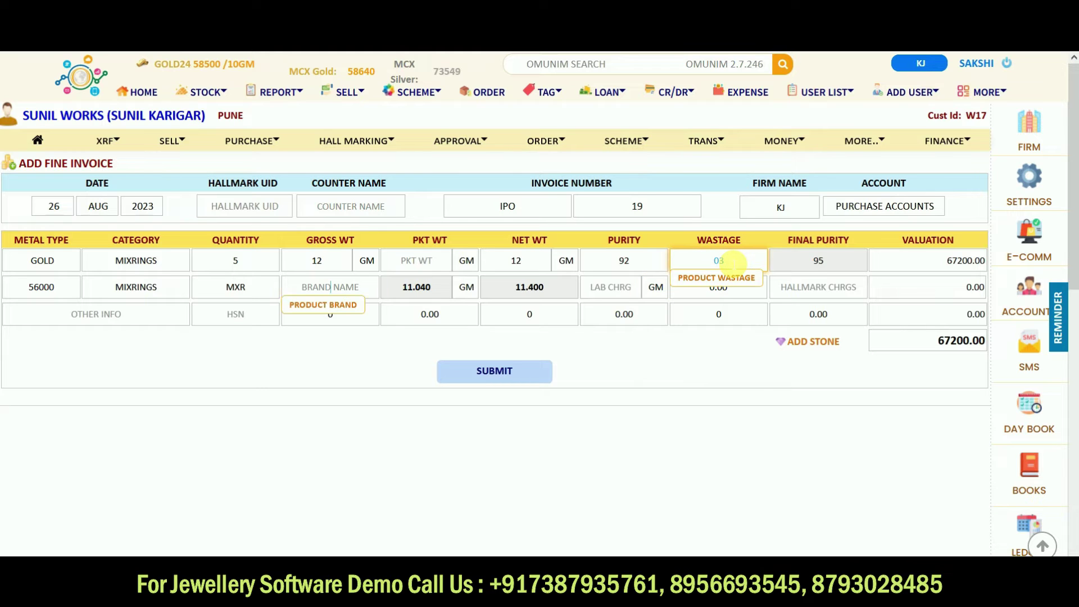
# Review the final purity and fine weight of the rings and submit the purchase item
pyautogui.click(841, 265)
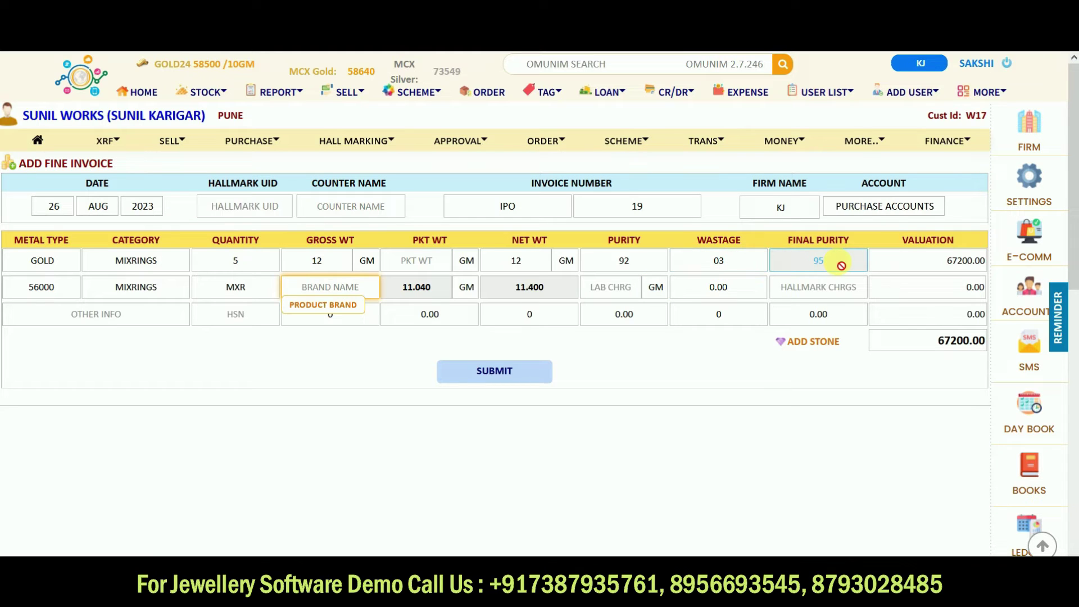
pyautogui.click(596, 269)
pyautogui.click(853, 292)
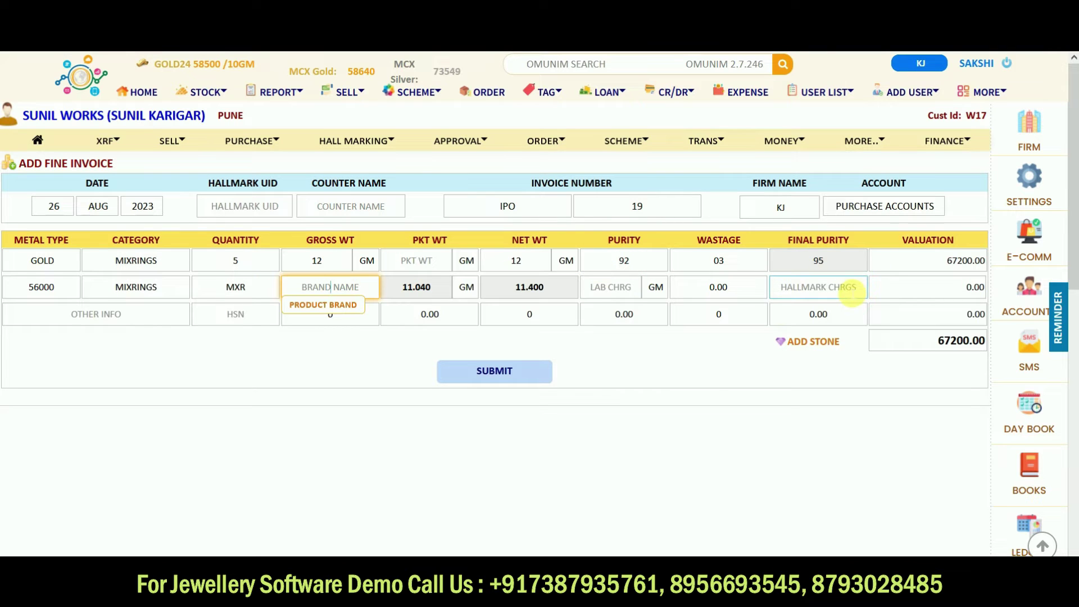
pyautogui.click(443, 289)
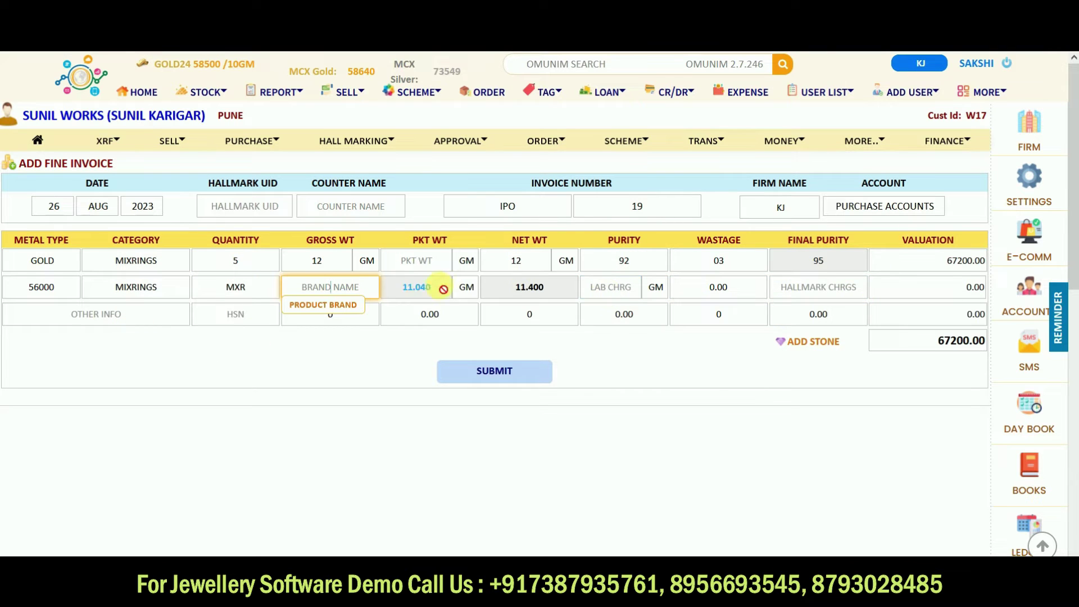
pyautogui.click(474, 368)
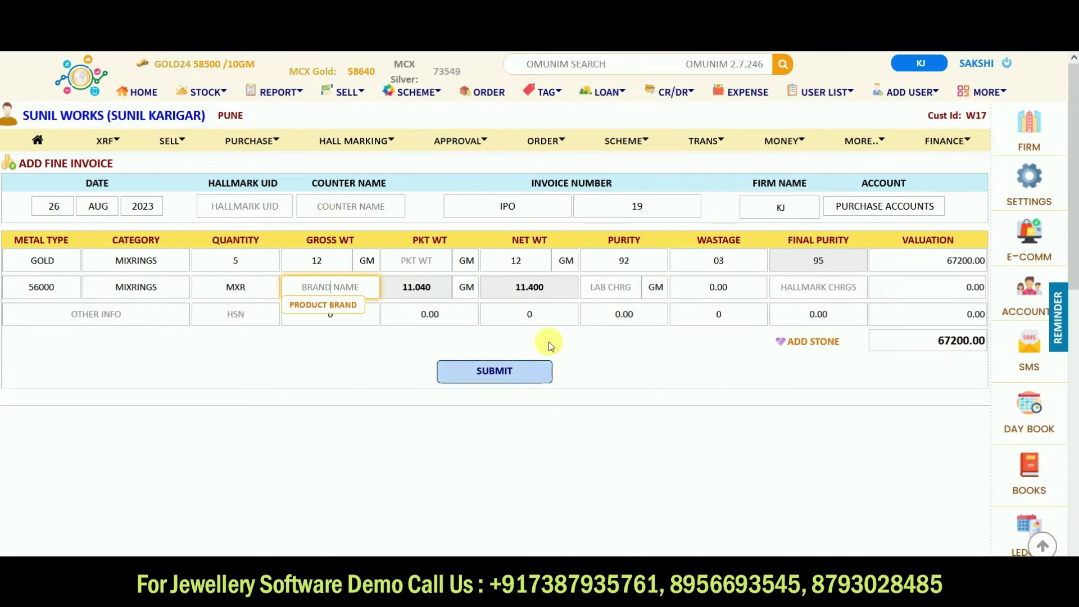
pyautogui.click(494, 372)
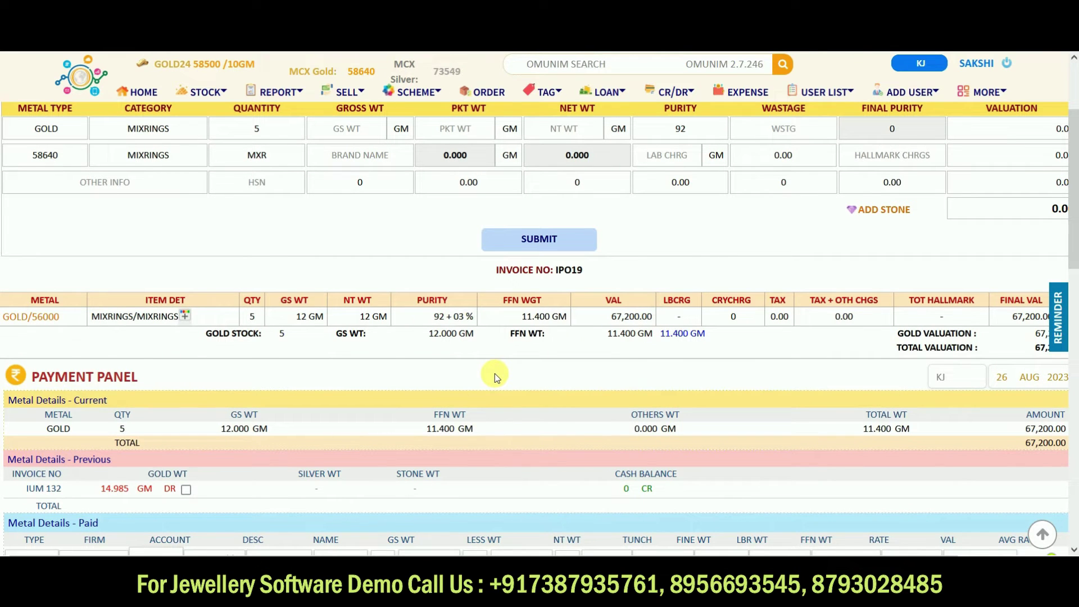
# Include the previous gold balance of invoice IUM 132 in the payment, apply No Rate Cut and check the gold balance
pyautogui.scroll(-2, 495, 373)
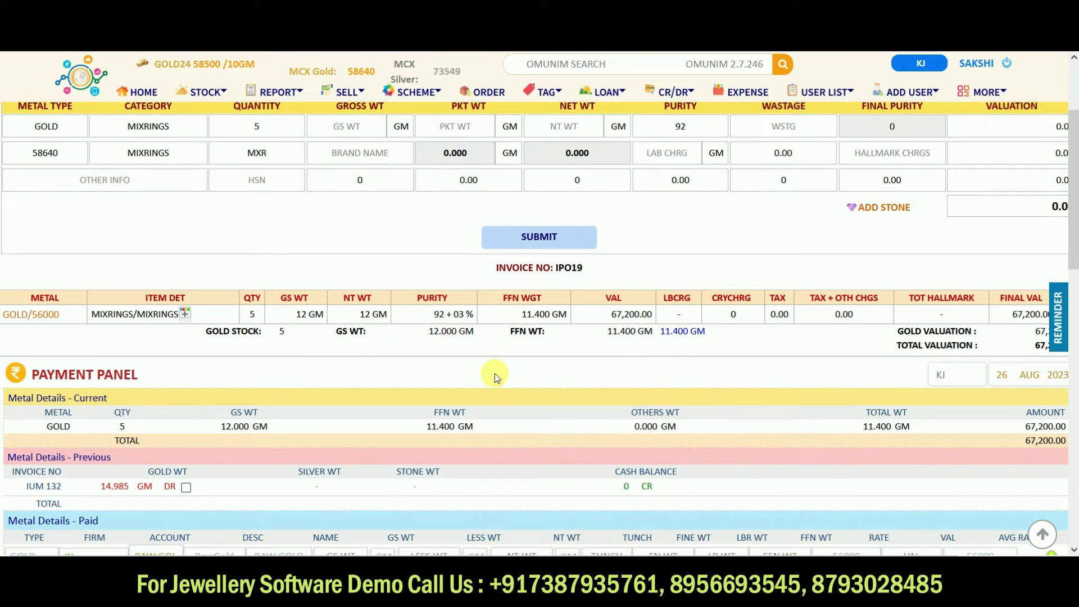
pyautogui.scroll(-2, 495, 373)
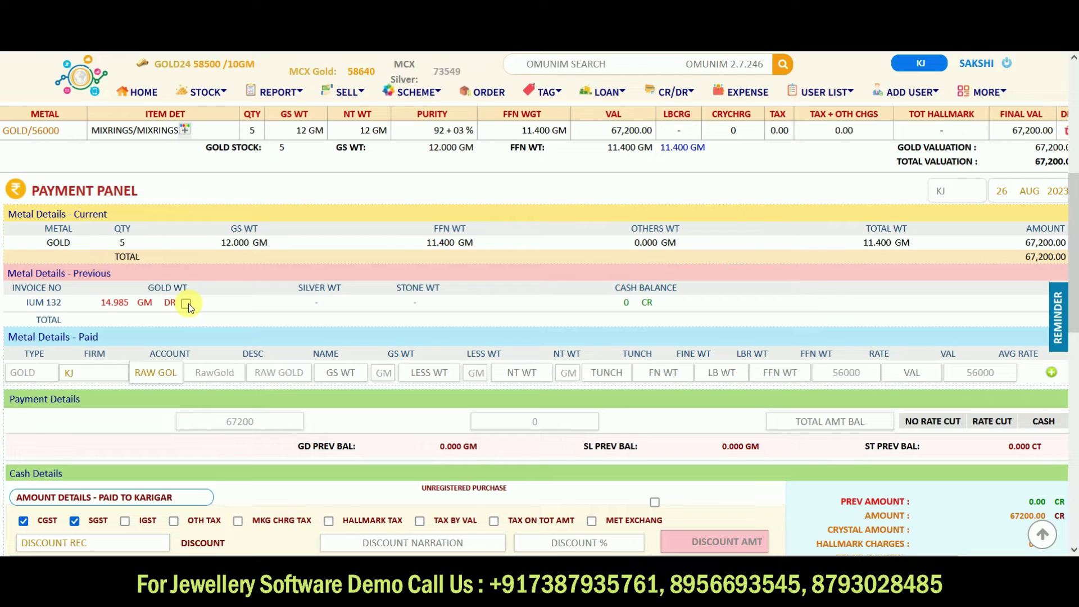
pyautogui.click(186, 304)
pyautogui.scroll(-4, 511, 341)
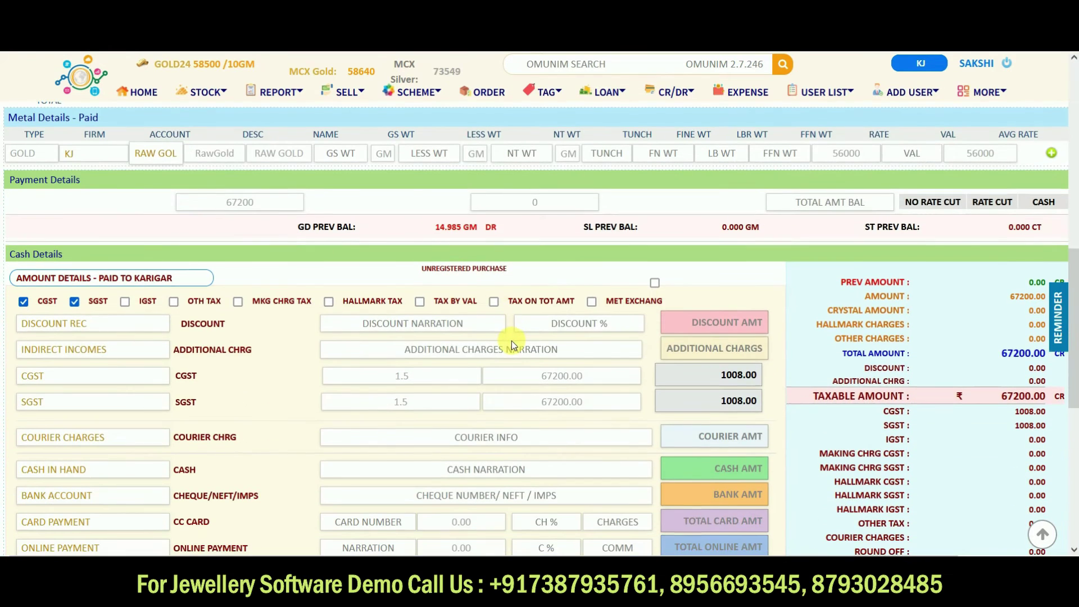
pyautogui.click(924, 206)
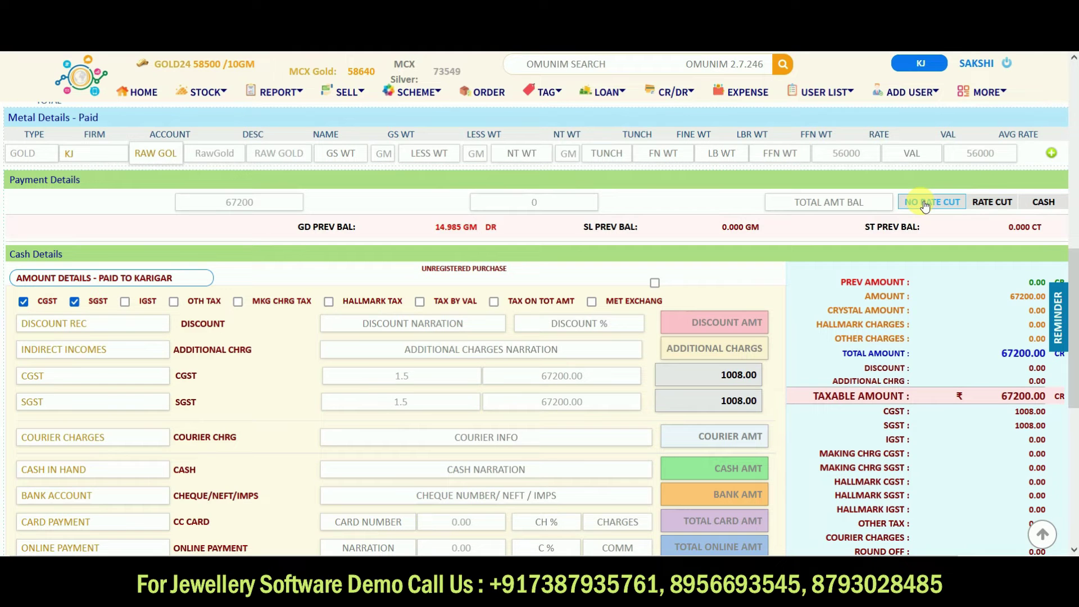
pyautogui.click(924, 203)
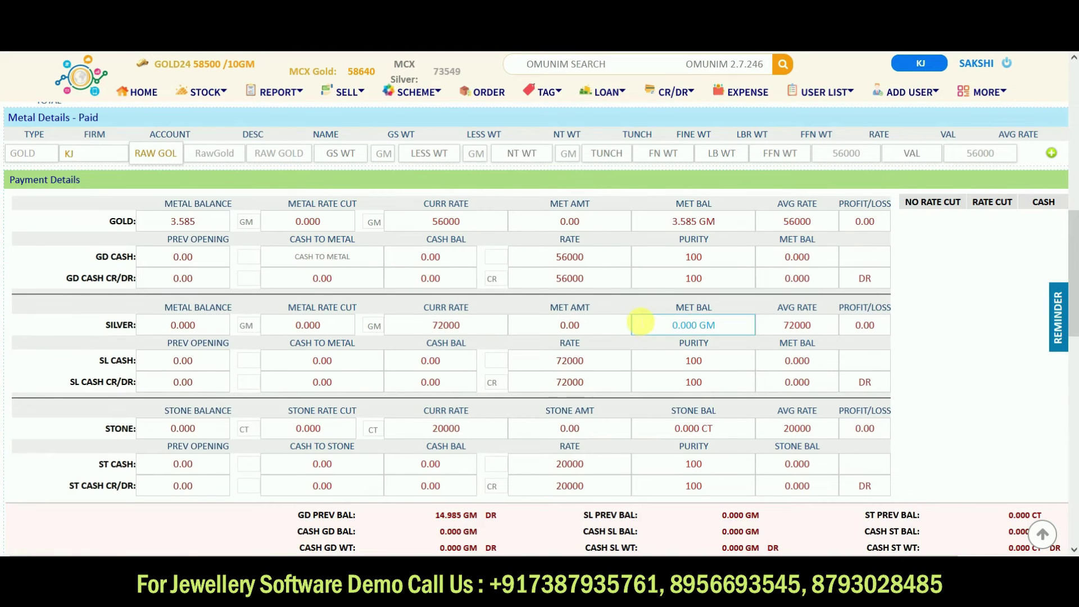
pyautogui.scroll(-3, 643, 323)
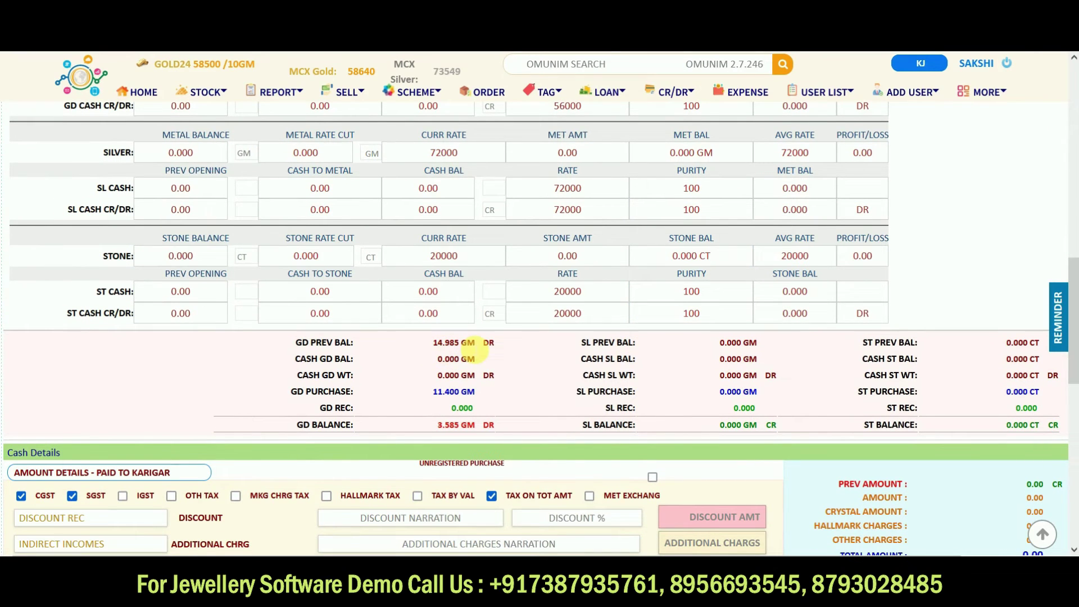
pyautogui.scroll(-1, 475, 349)
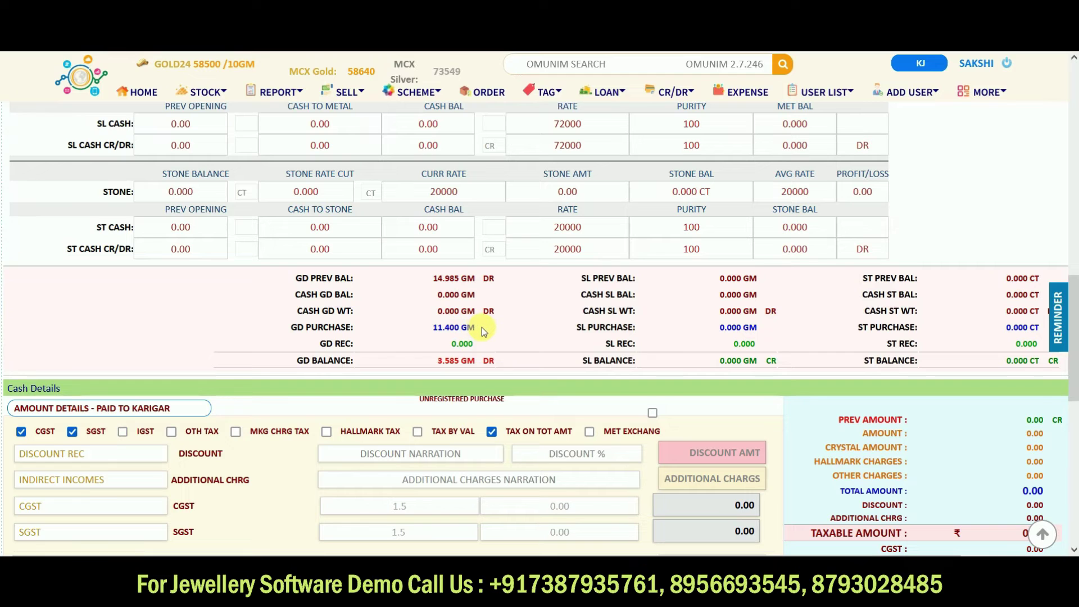
# Review the gold balance and cash details of the rings purchase and submit its payment
pyautogui.scroll(-1, 481, 327)
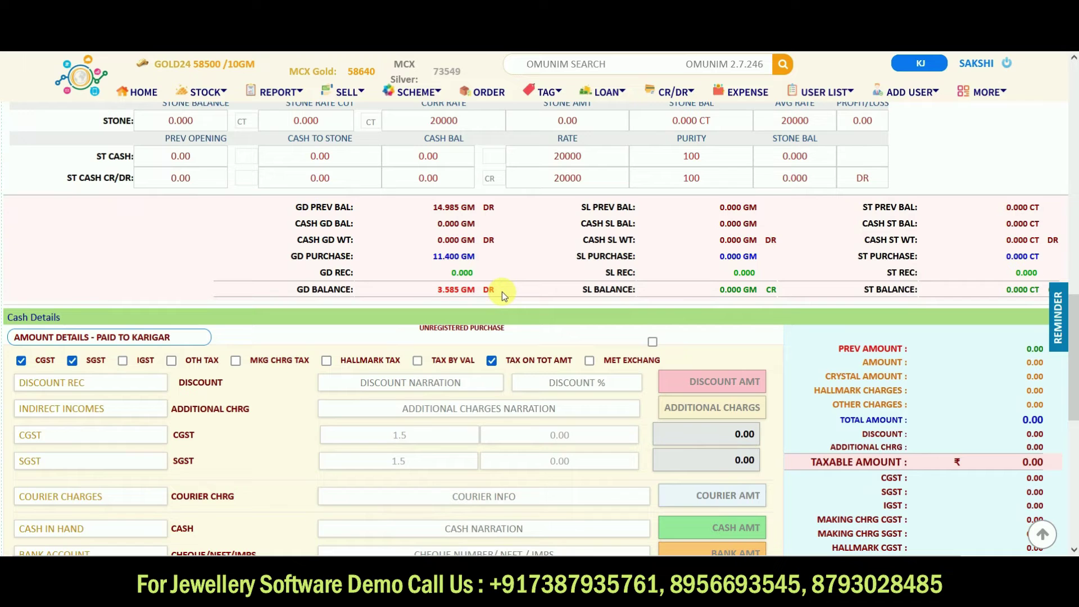
pyautogui.scroll(-1, 501, 291)
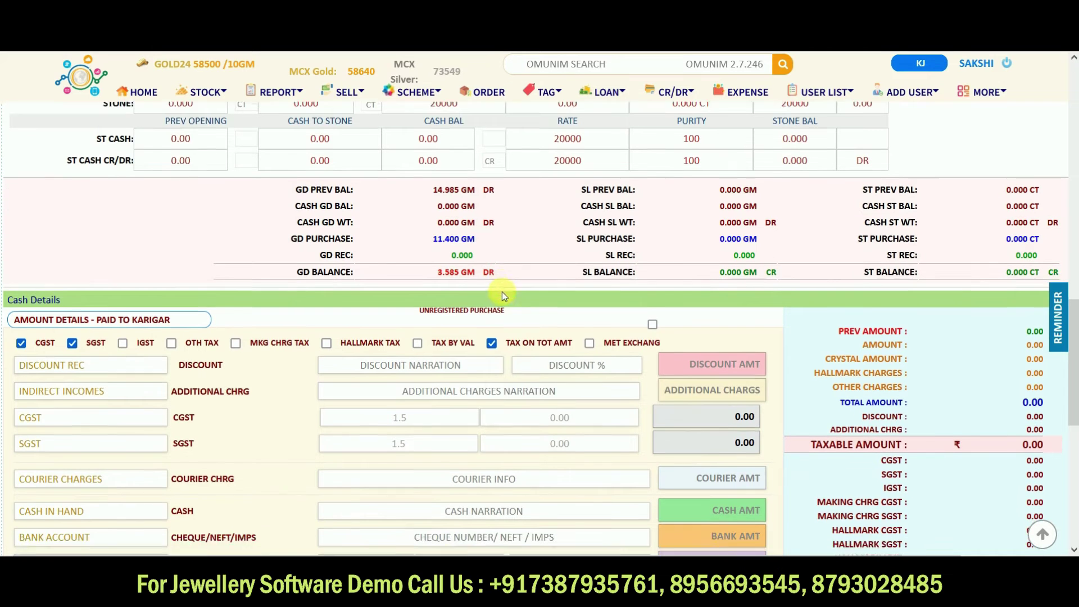
pyautogui.scroll(3, 563, 188)
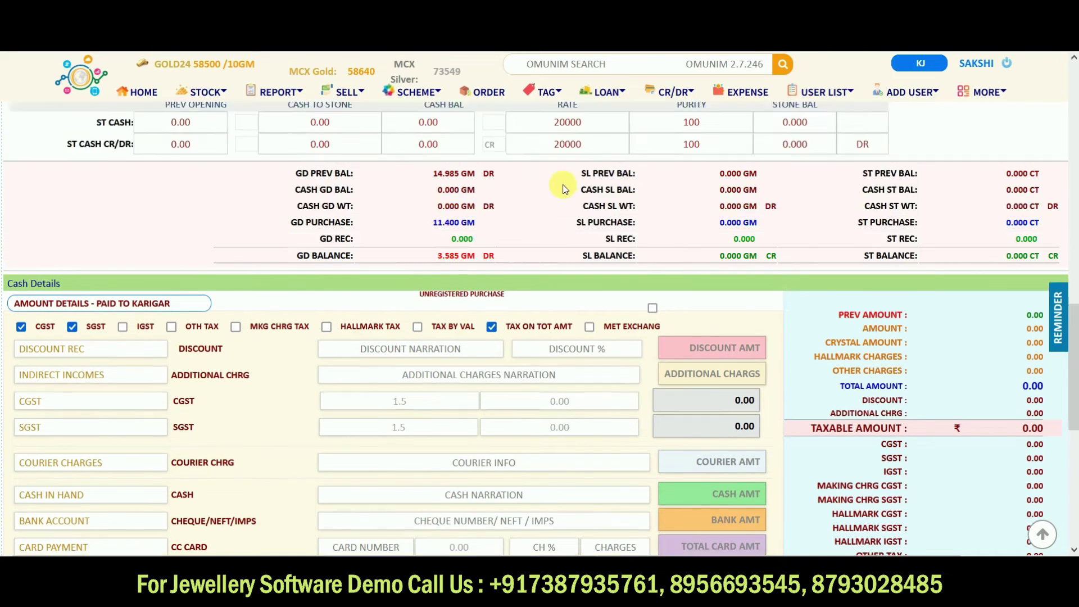
pyautogui.scroll(2, 948, 179)
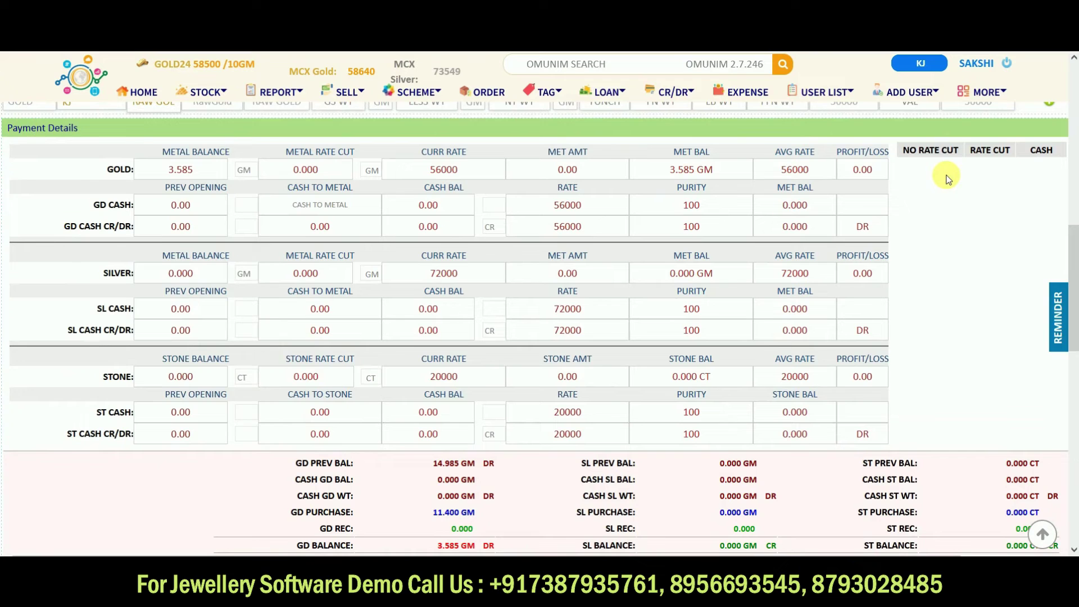
pyautogui.scroll(-1, 822, 370)
pyautogui.scroll(-8, 822, 370)
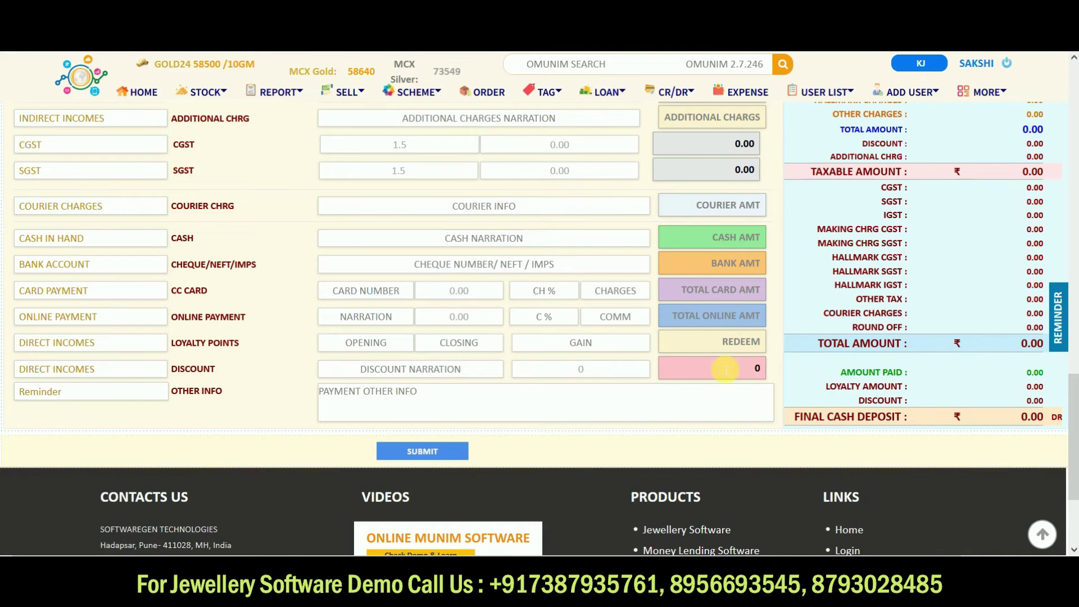
pyautogui.scroll(2, 725, 369)
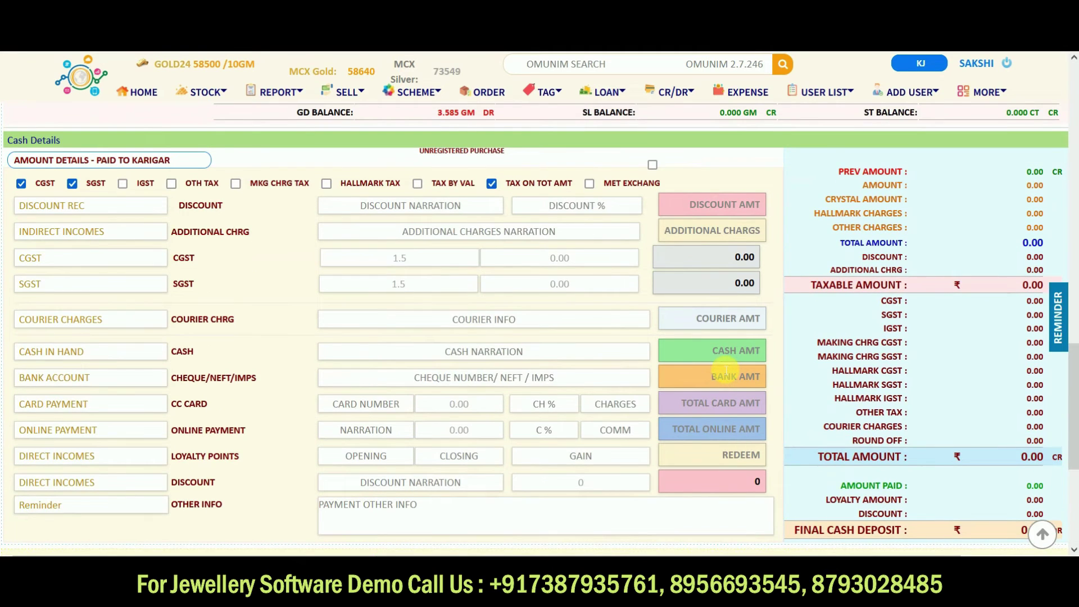
pyautogui.scroll(-3, 726, 370)
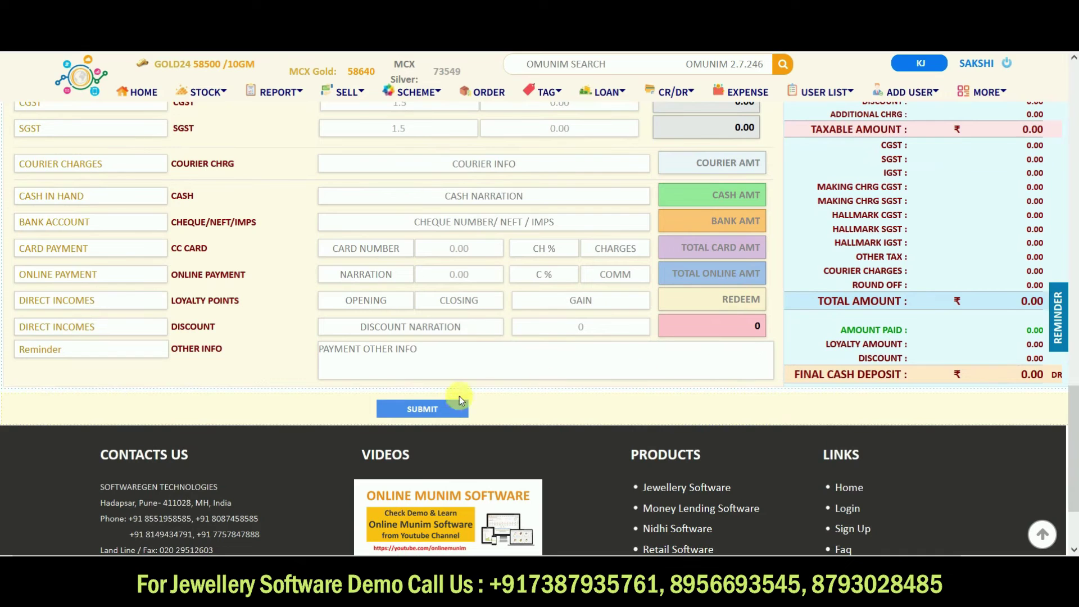
pyautogui.click(432, 412)
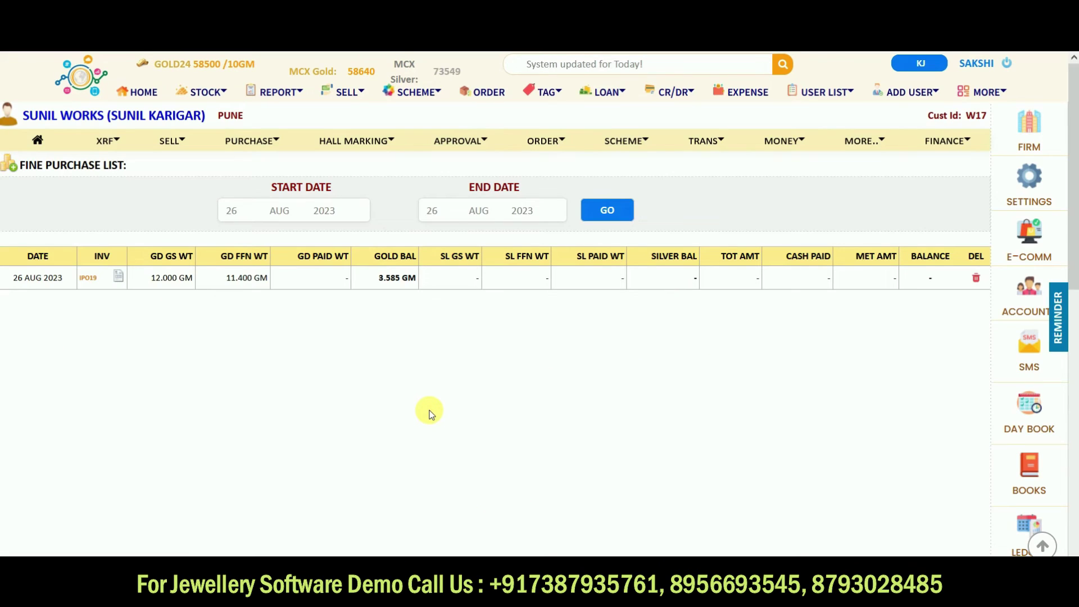
# Open the invoice of fine purchase IPO19, examine its item details, gold purchase, previous advance and balance, and close it
pyautogui.click(116, 278)
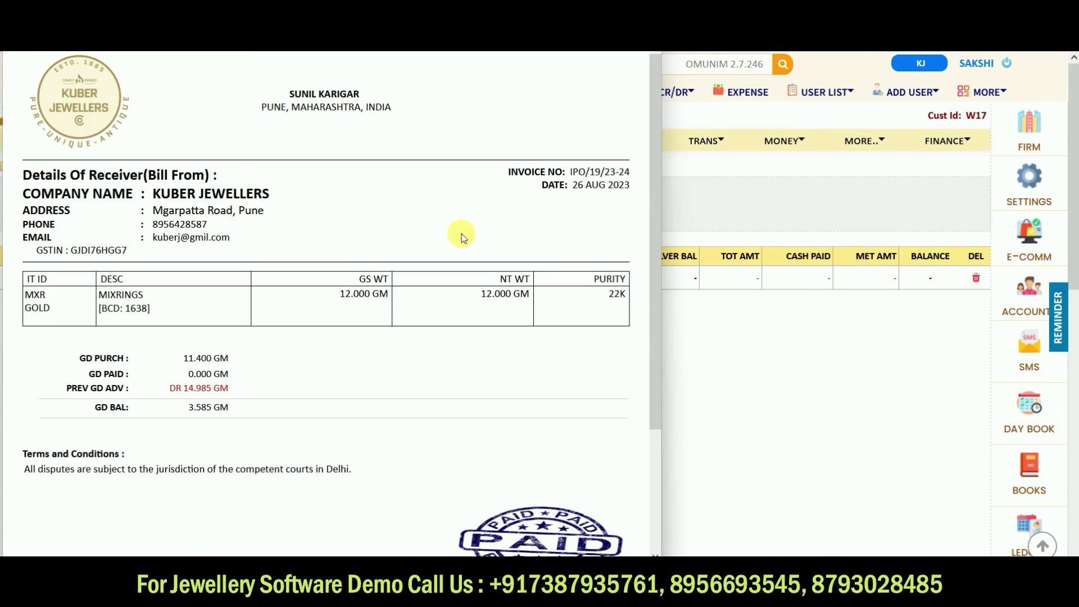
pyautogui.scroll(-2, 460, 234)
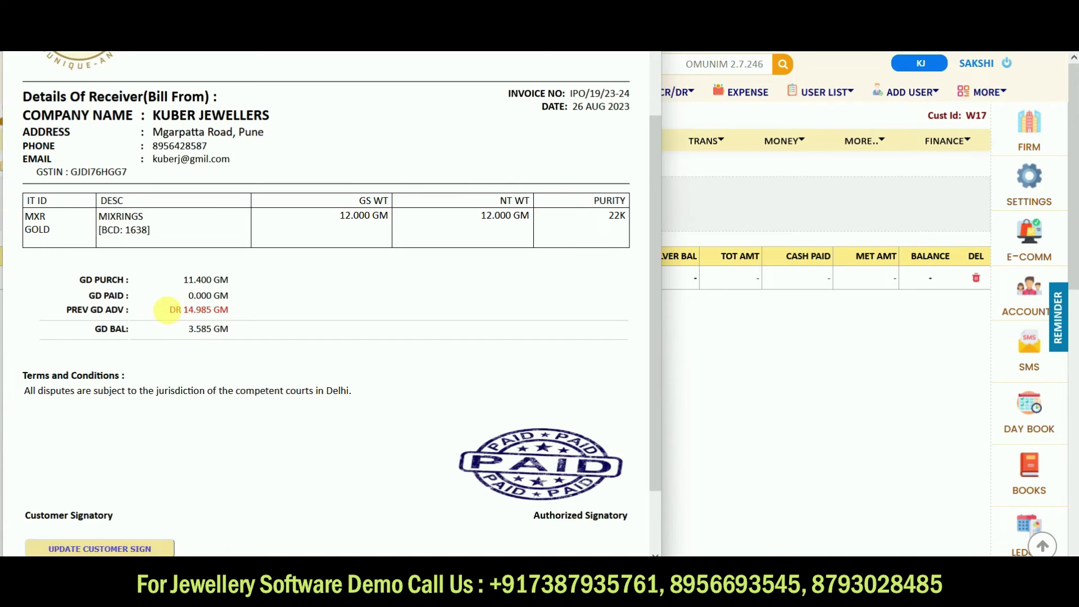
pyautogui.moveTo(168, 310); pyautogui.dragTo(231, 310)
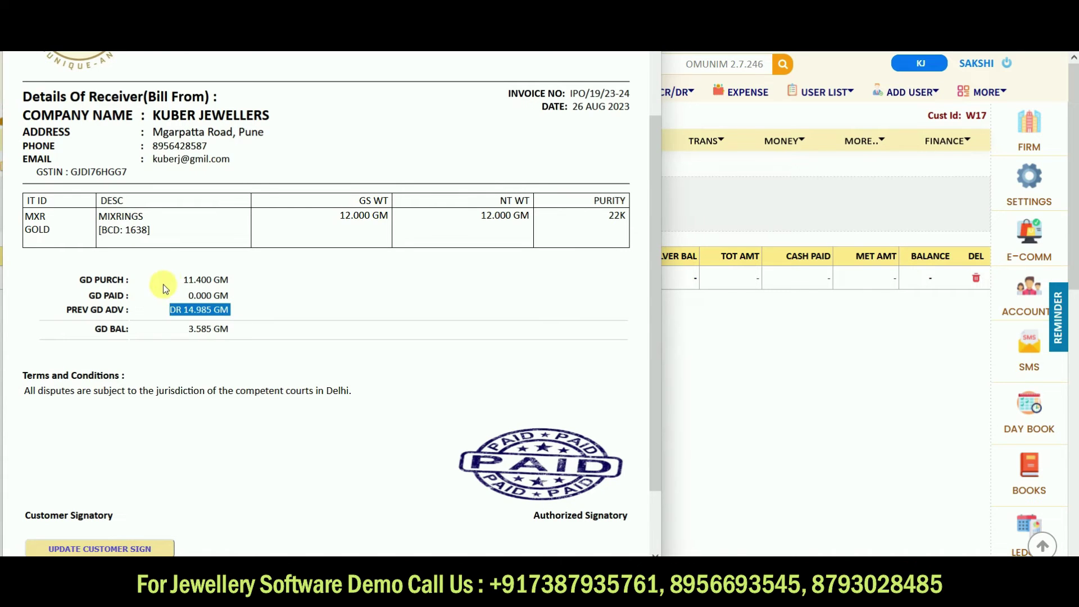
pyautogui.moveTo(171, 281); pyautogui.dragTo(230, 280)
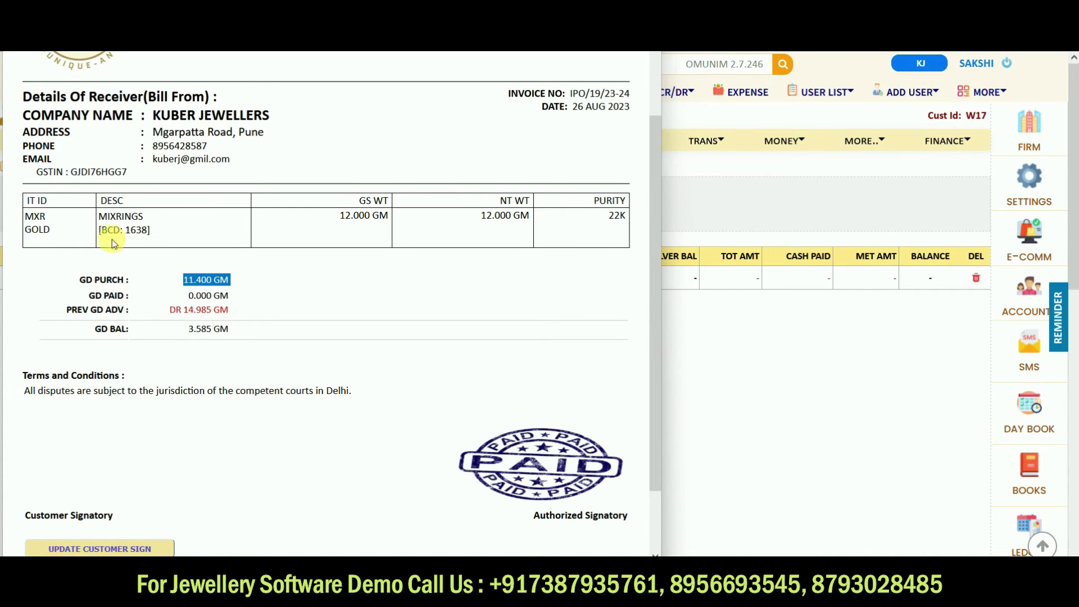
pyautogui.moveTo(95, 213); pyautogui.dragTo(144, 217)
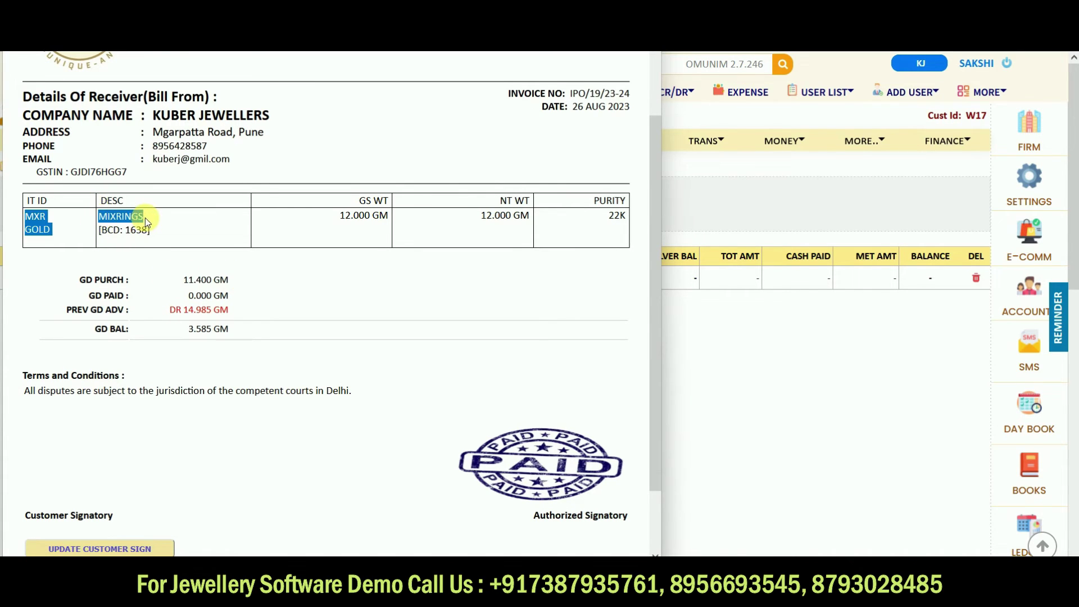
pyautogui.moveTo(186, 331); pyautogui.dragTo(236, 333)
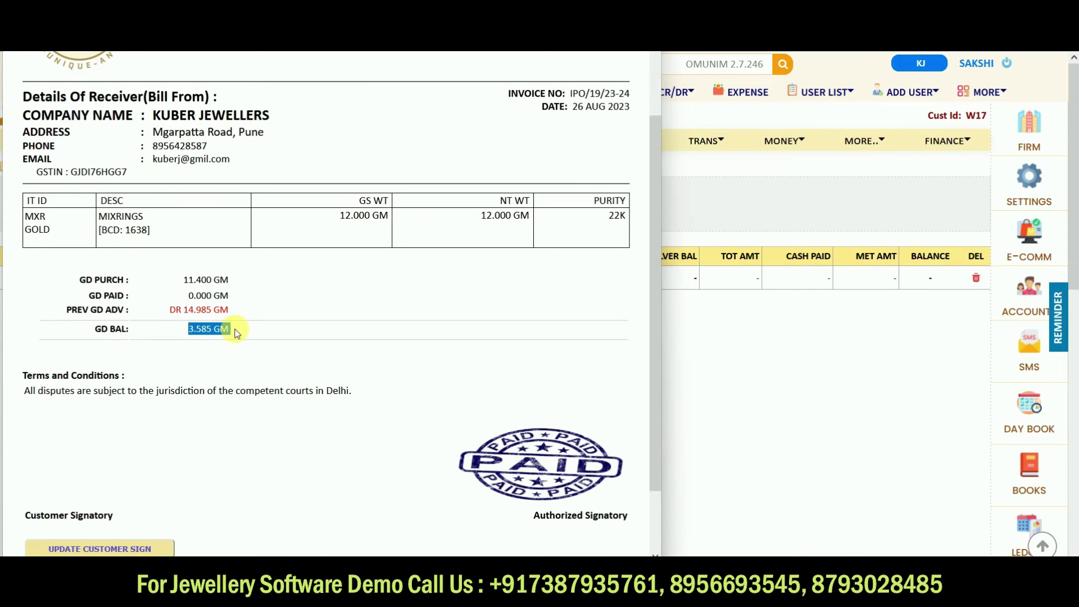
pyautogui.scroll(1, 447, 259)
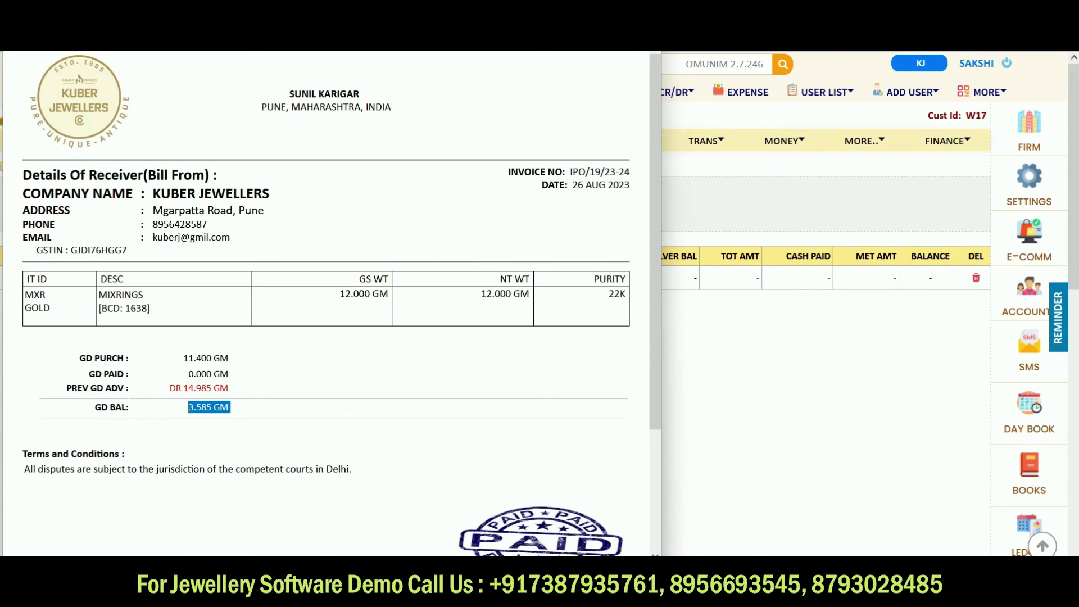
pyautogui.click(647, 11)
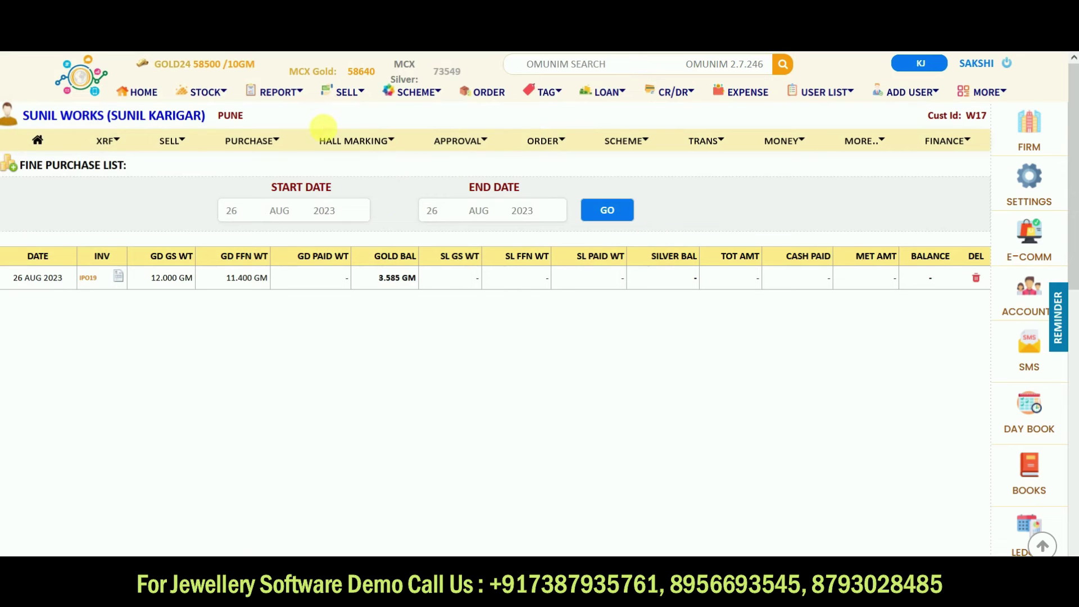
# Open the gold stock list, check the MIXRINGS entry's quantity, weights and purity, and return to the stock panel
pyautogui.click(277, 90)
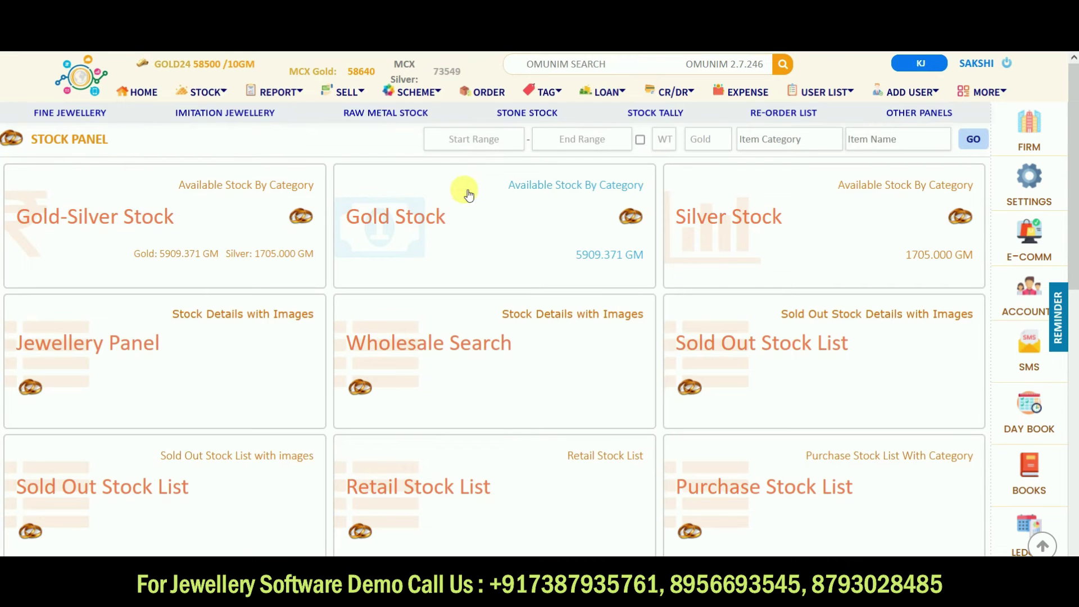
pyautogui.click(451, 213)
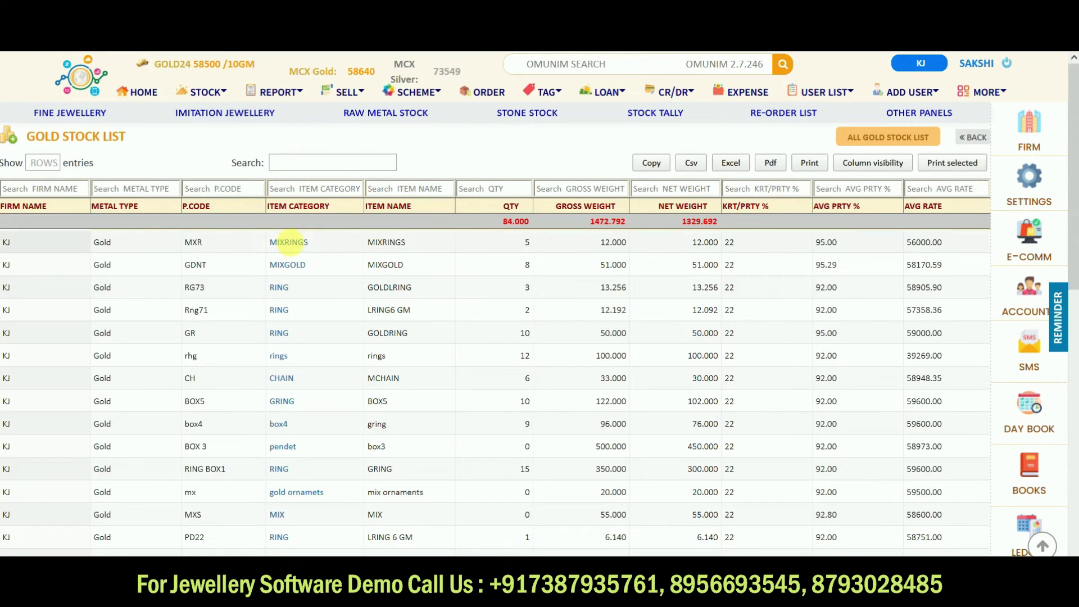
pyautogui.moveTo(241, 243); pyautogui.dragTo(792, 253)
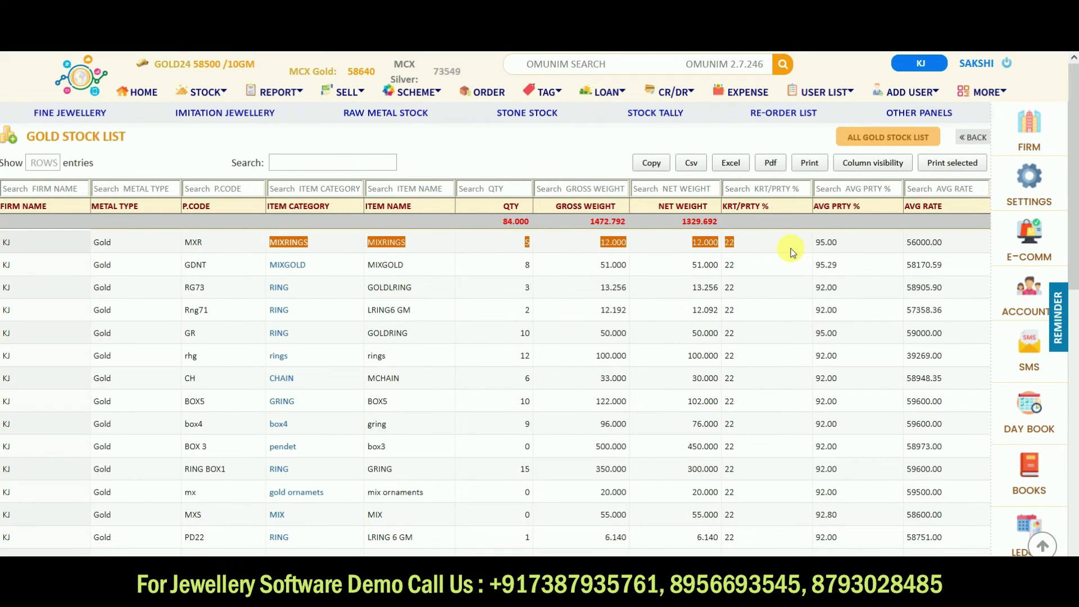
pyautogui.click(968, 137)
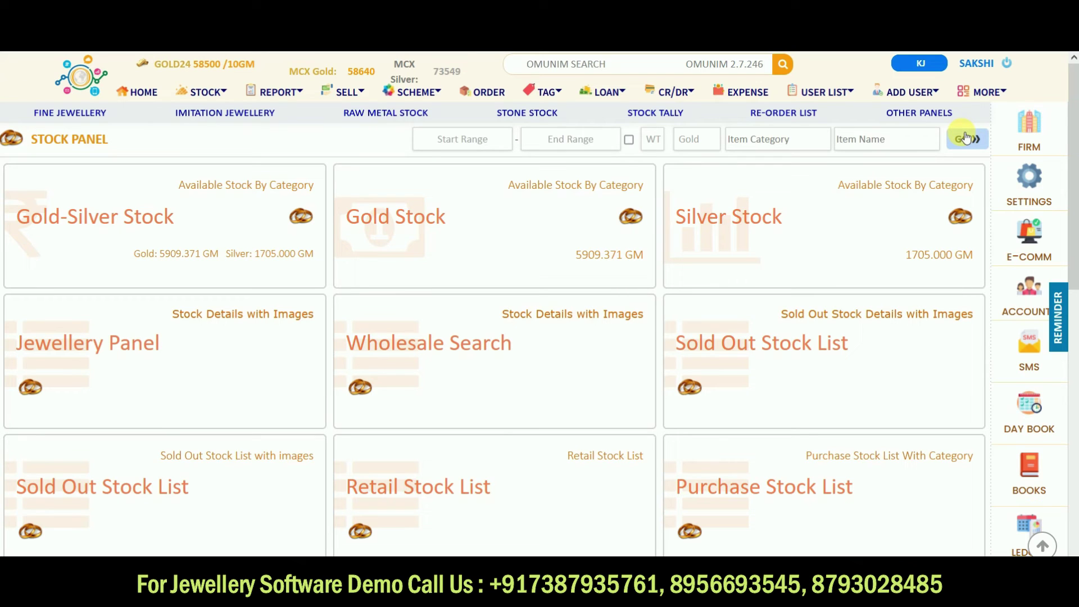
# Open the active udhaar list and check the gold balance of the karigar's invoice IPO 19 entry
pyautogui.click(675, 91)
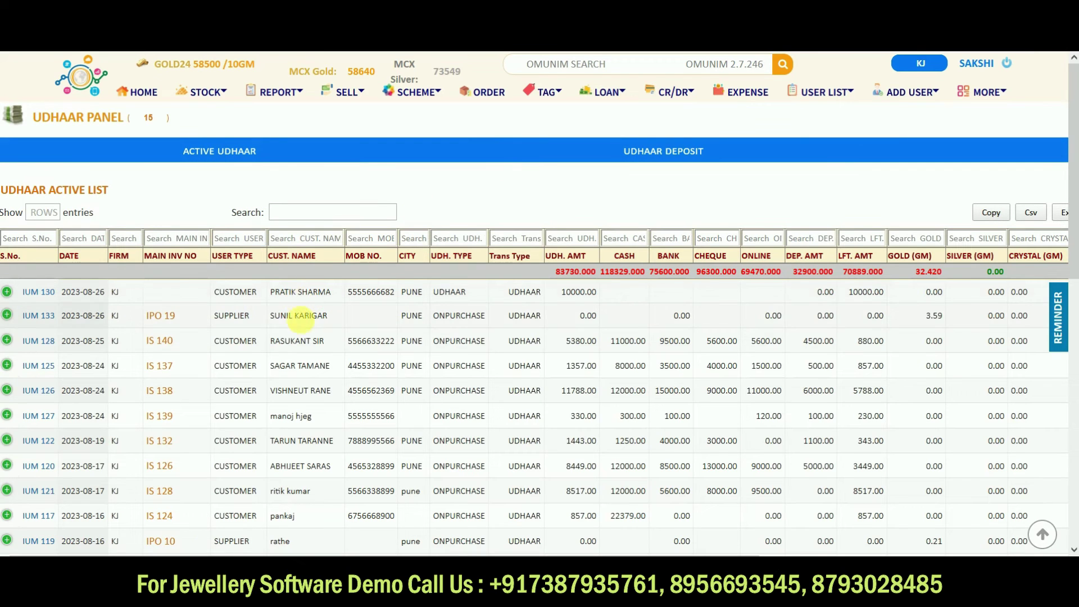
pyautogui.moveTo(264, 315); pyautogui.dragTo(821, 325)
pyautogui.moveTo(935, 331)
pyautogui.mouseDown()
pyautogui.moveTo(963, 321)
pyautogui.moveTo(953, 324)
pyautogui.mouseUp()
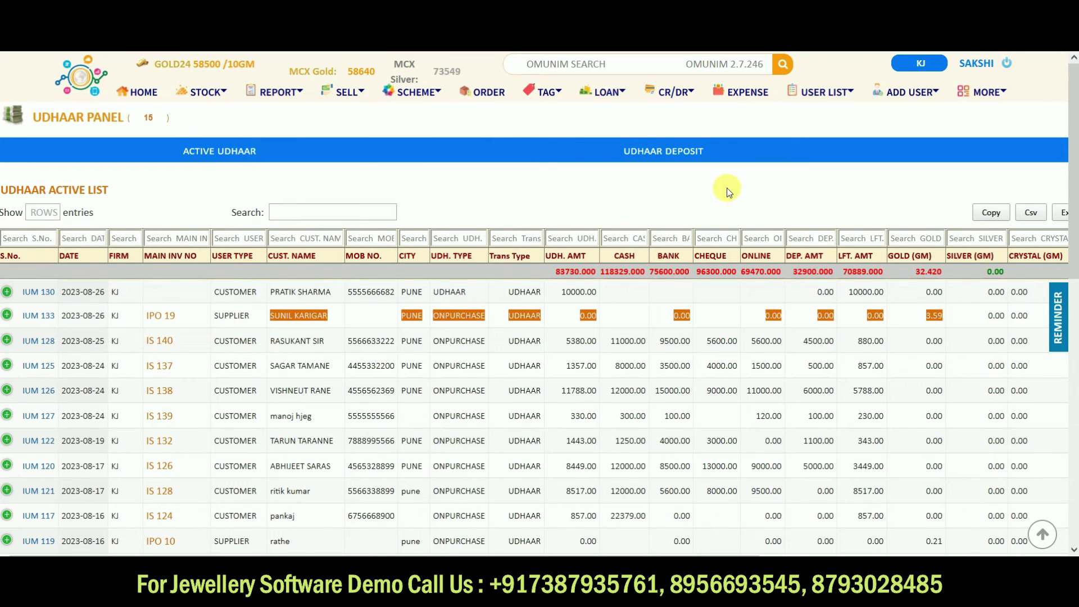
# Open the SUNIL WORKS account from the karigar list
pyautogui.click(823, 96)
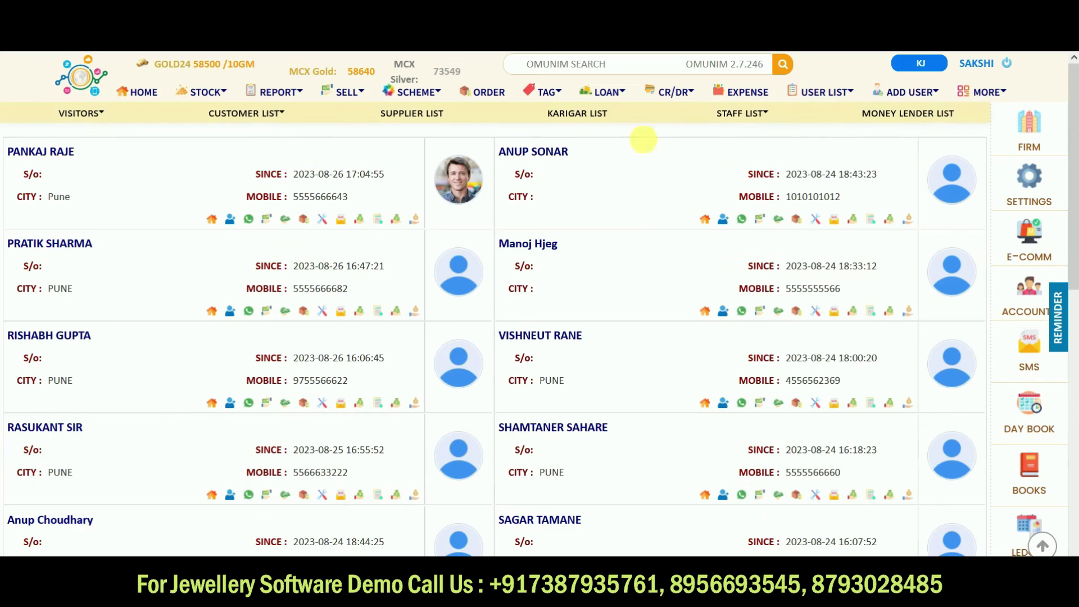
pyautogui.click(577, 118)
pyautogui.click(49, 249)
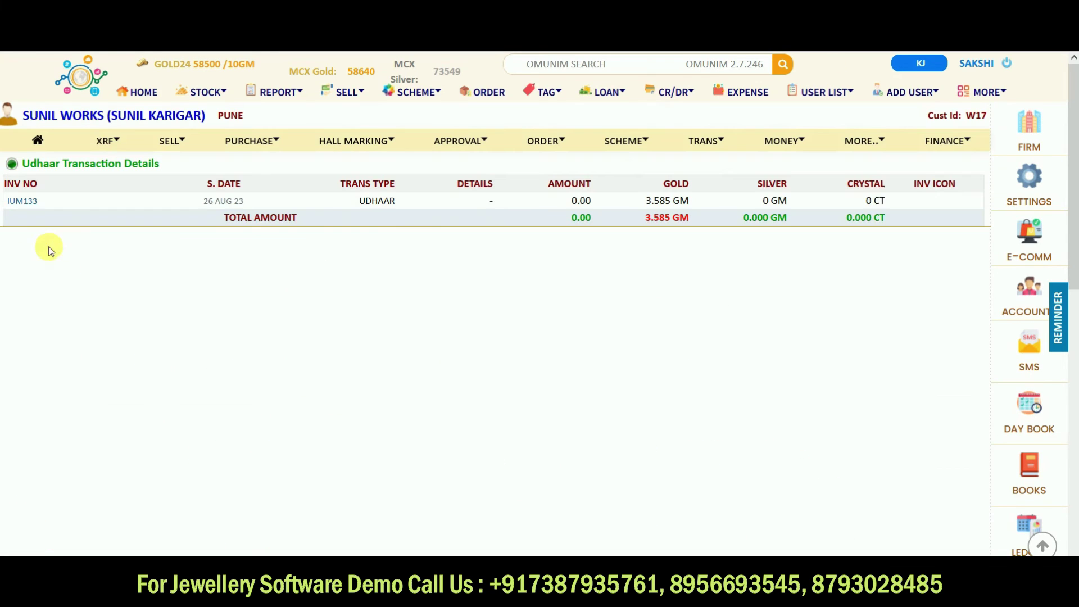
# Include the previous gold balance of invoice IUM 133 in a payment for the karigar, submit it and check the gold balance
pyautogui.click(725, 145)
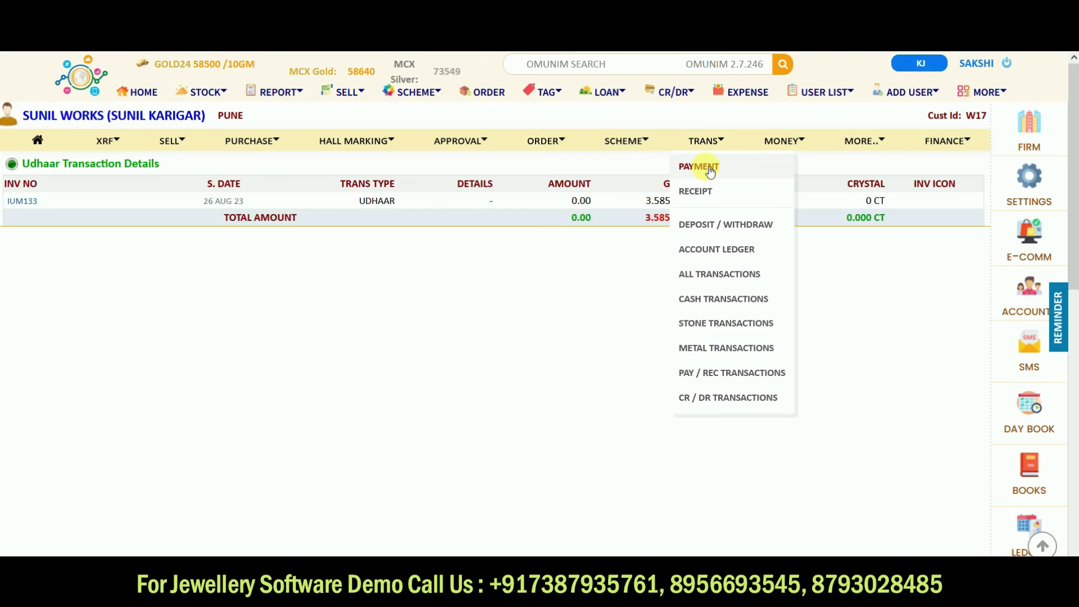
pyautogui.click(708, 169)
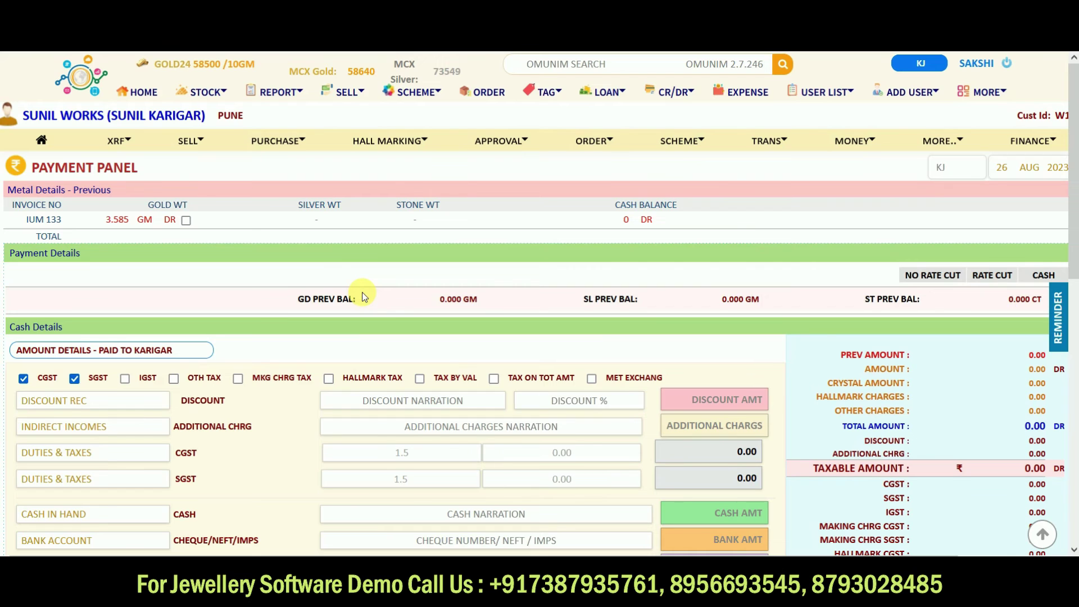
pyautogui.click(186, 220)
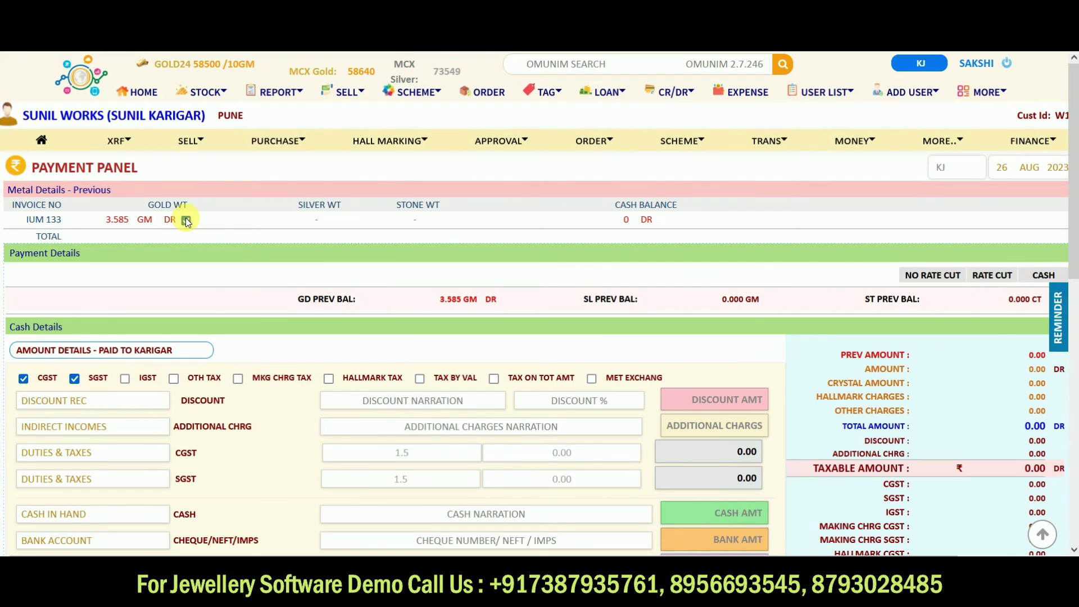
pyautogui.click(790, 144)
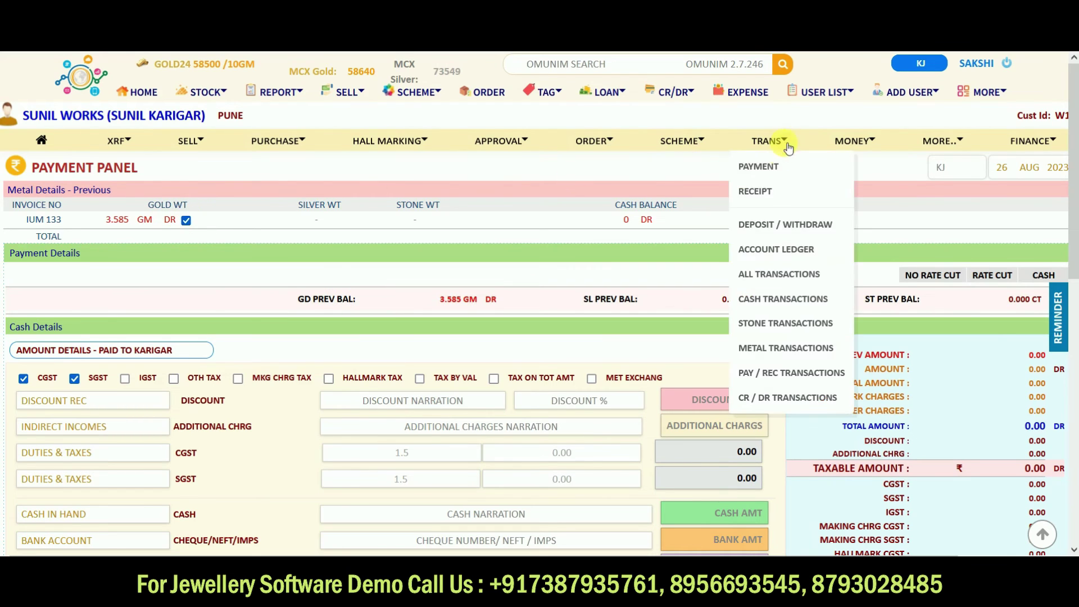
pyautogui.click(757, 164)
pyautogui.click(186, 220)
pyautogui.scroll(-6, 356, 248)
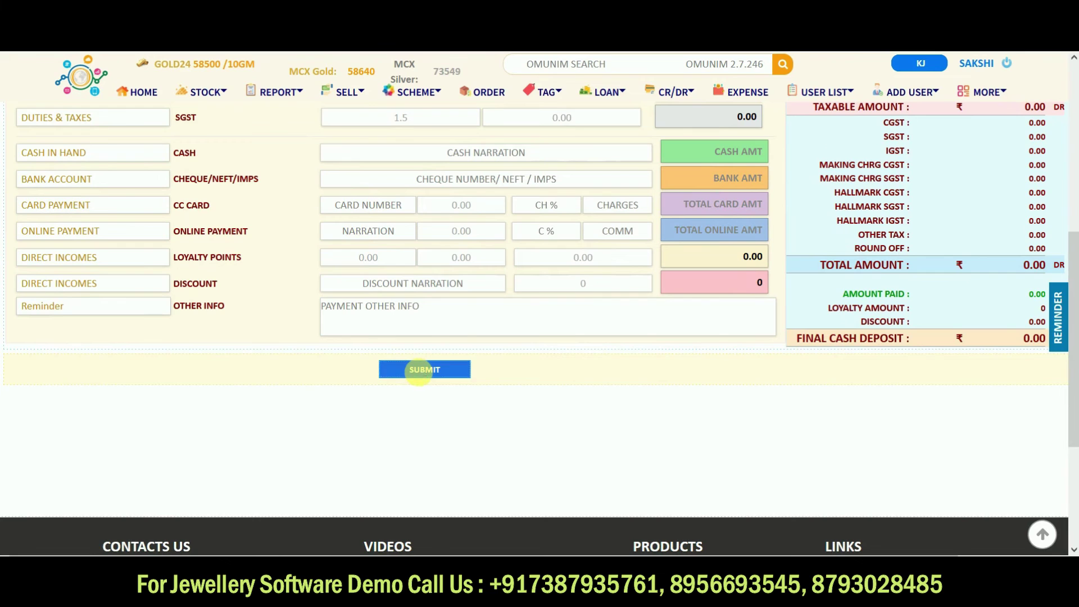
pyautogui.click(418, 372)
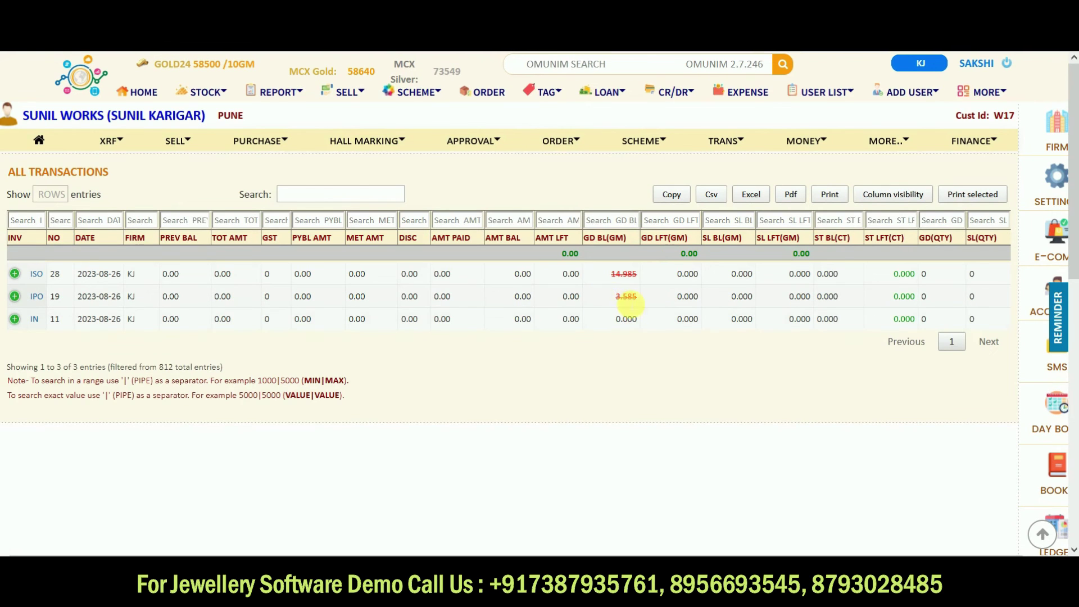
pyautogui.moveTo(614, 320); pyautogui.dragTo(654, 320)
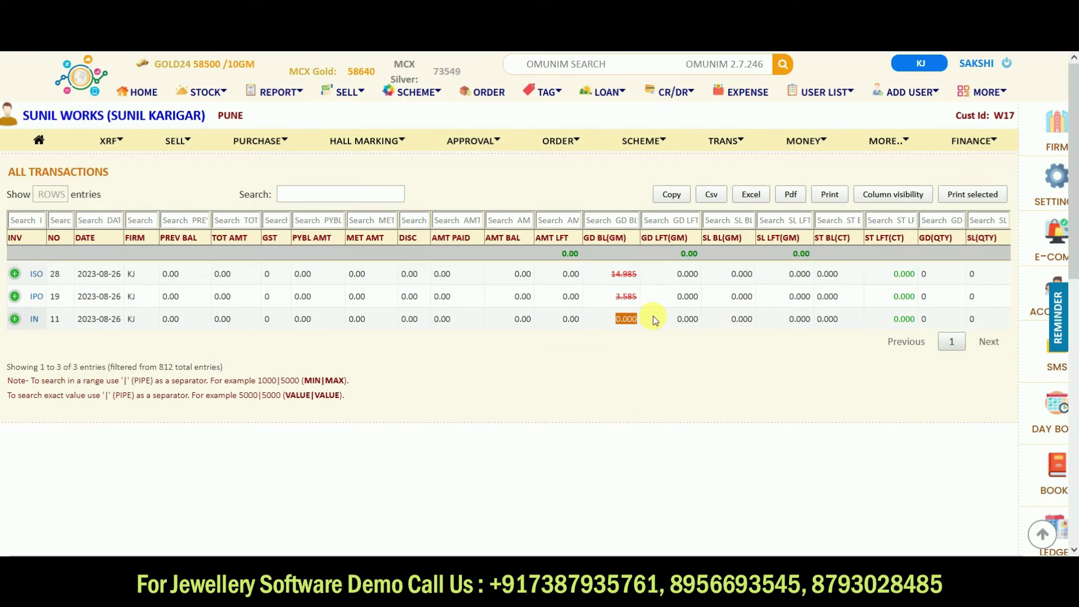
# Check the karigar's home page for outstanding udhaar and return to the karigar list
pyautogui.click(38, 141)
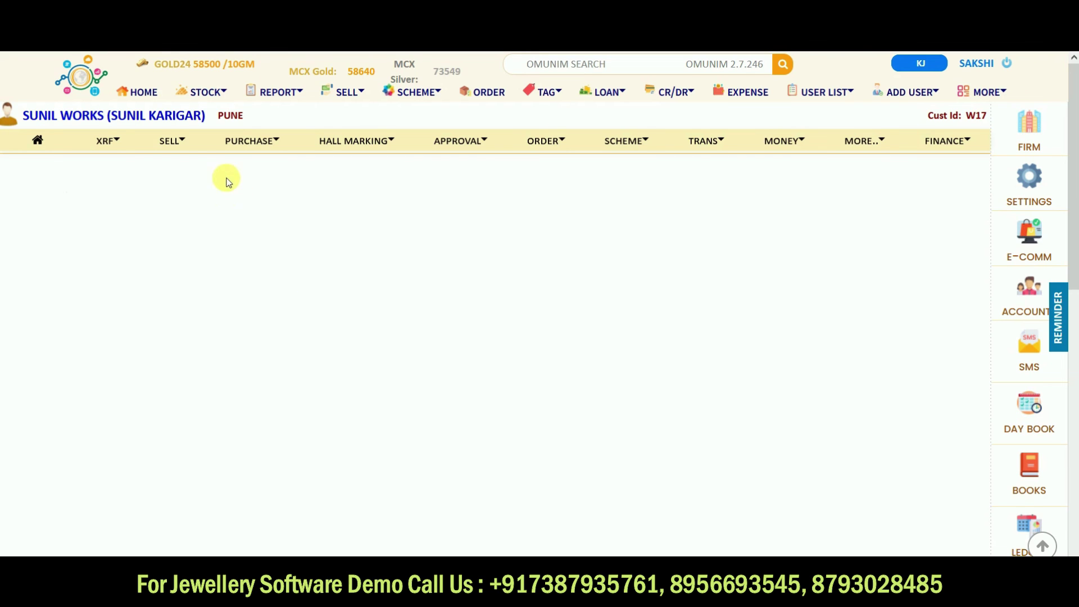
pyautogui.click(144, 92)
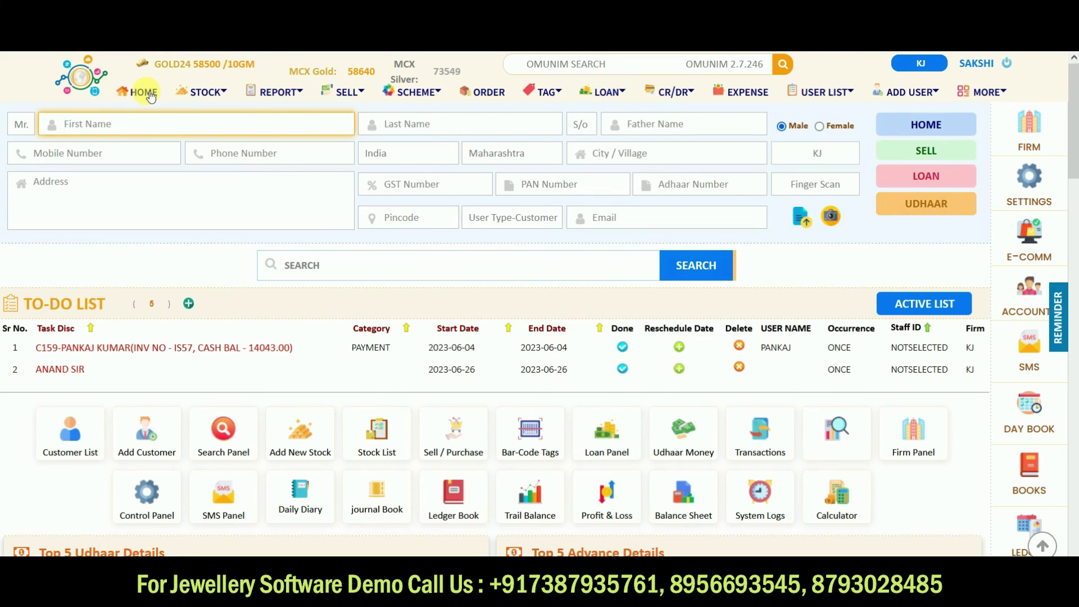
pyautogui.click(819, 93)
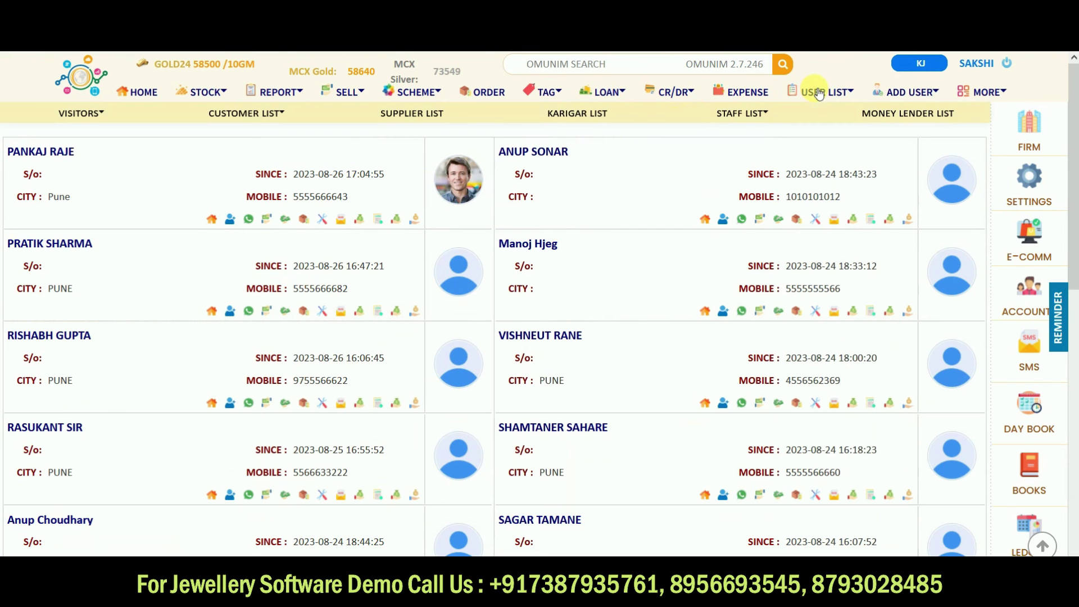
pyautogui.click(587, 122)
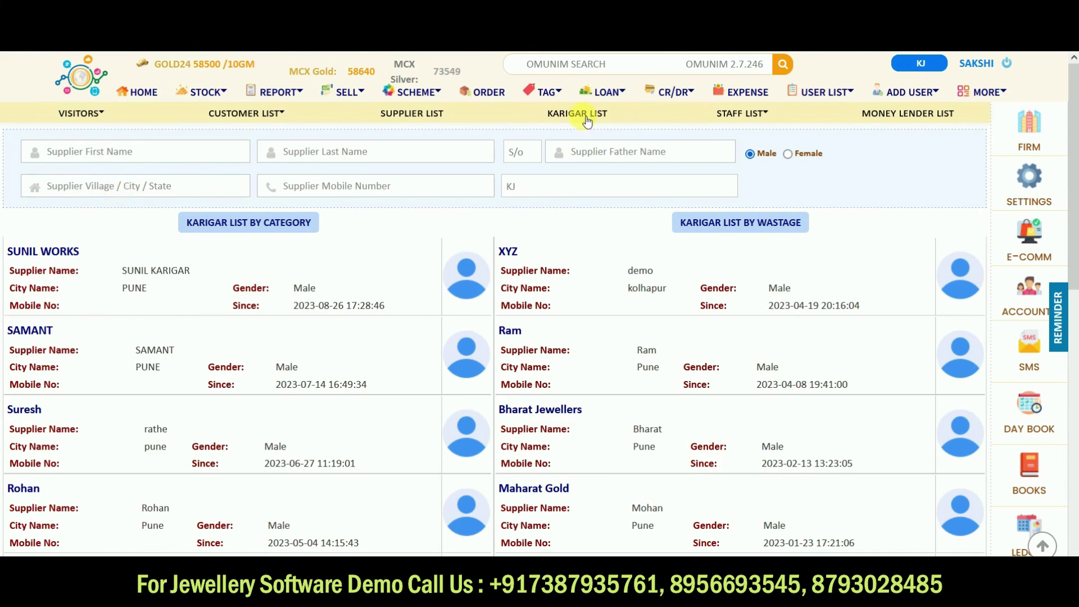
# Open all transactions of the SUNIL WORKS account and check the gold balances of invoices ISO 28, IPO 19 and IN 11
pyautogui.click(59, 251)
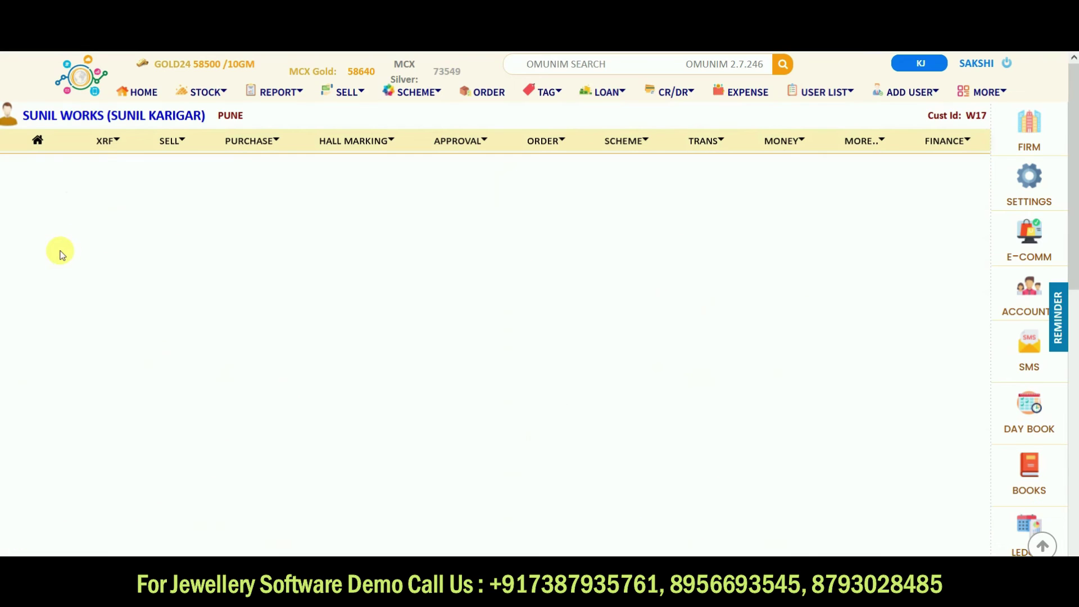
pyautogui.click(727, 143)
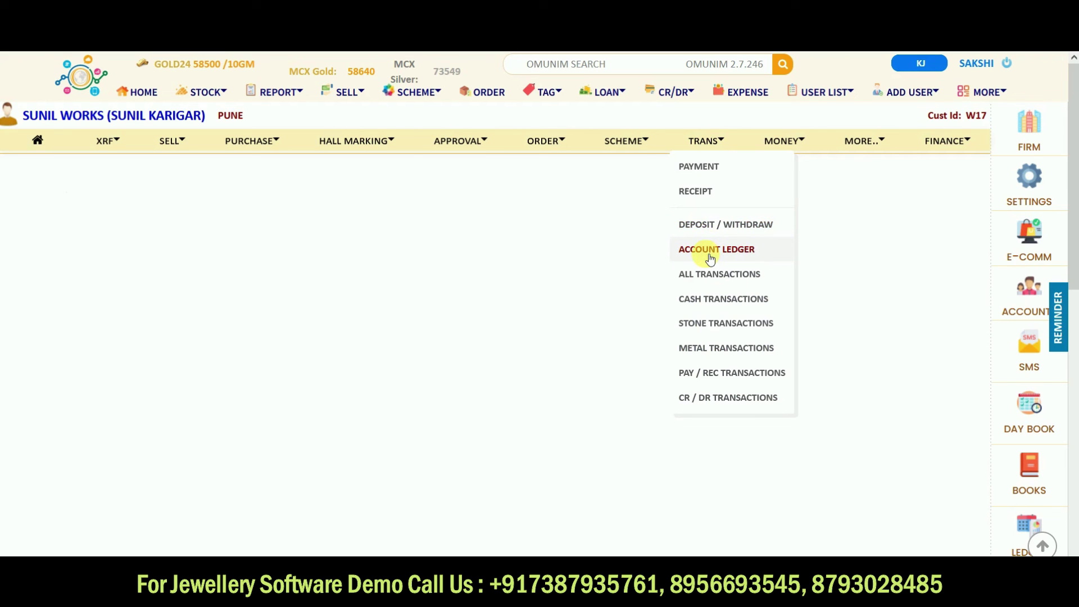
pyautogui.click(698, 273)
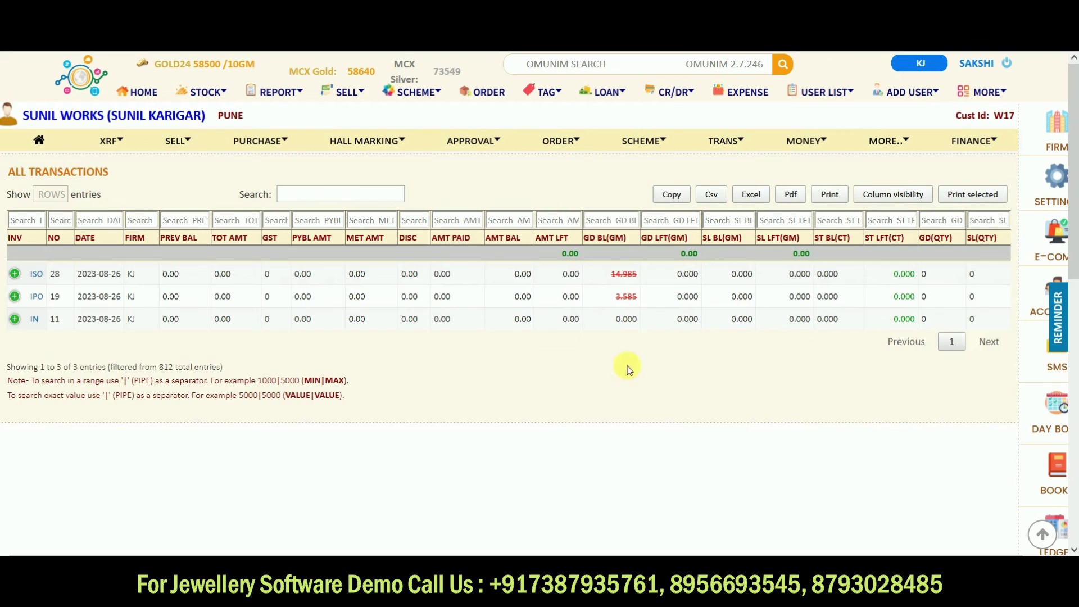
pyautogui.moveTo(602, 277); pyautogui.dragTo(652, 279)
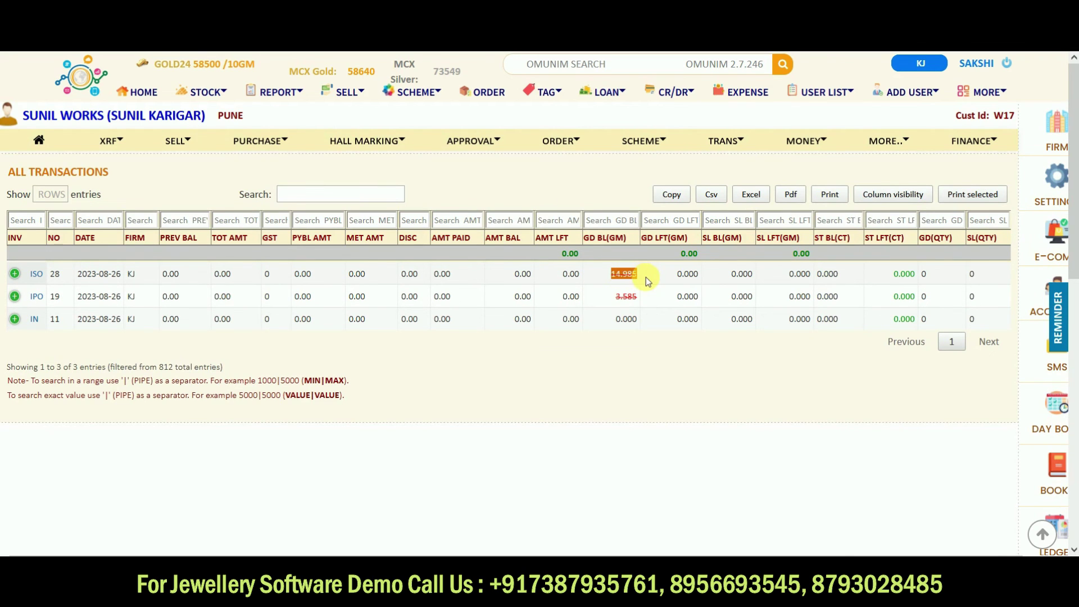
pyautogui.click(618, 299)
pyautogui.moveTo(617, 300); pyautogui.dragTo(640, 305)
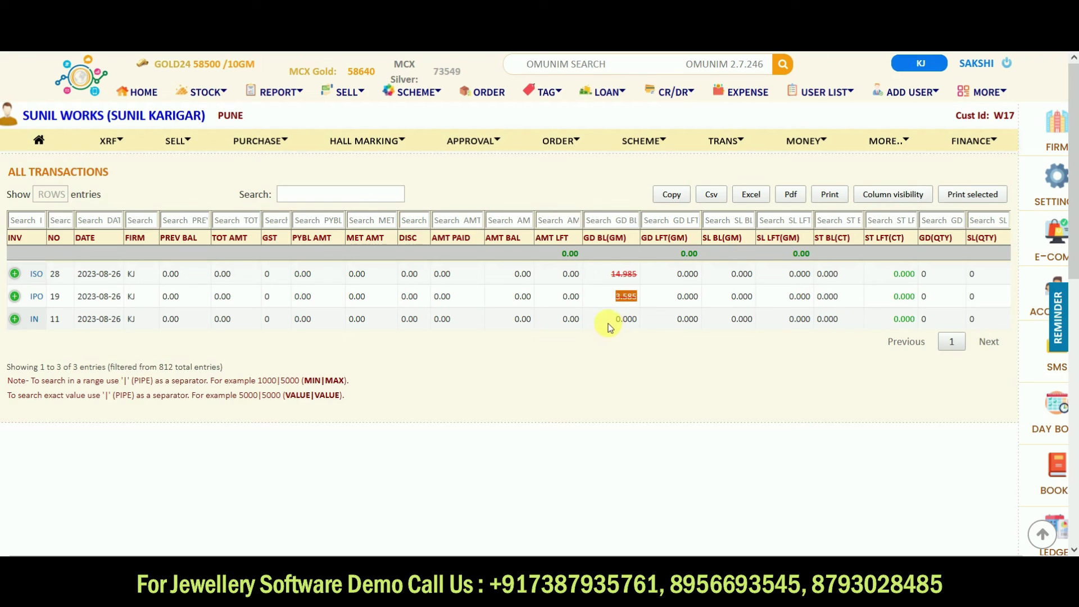
pyautogui.moveTo(614, 321); pyautogui.dragTo(651, 324)
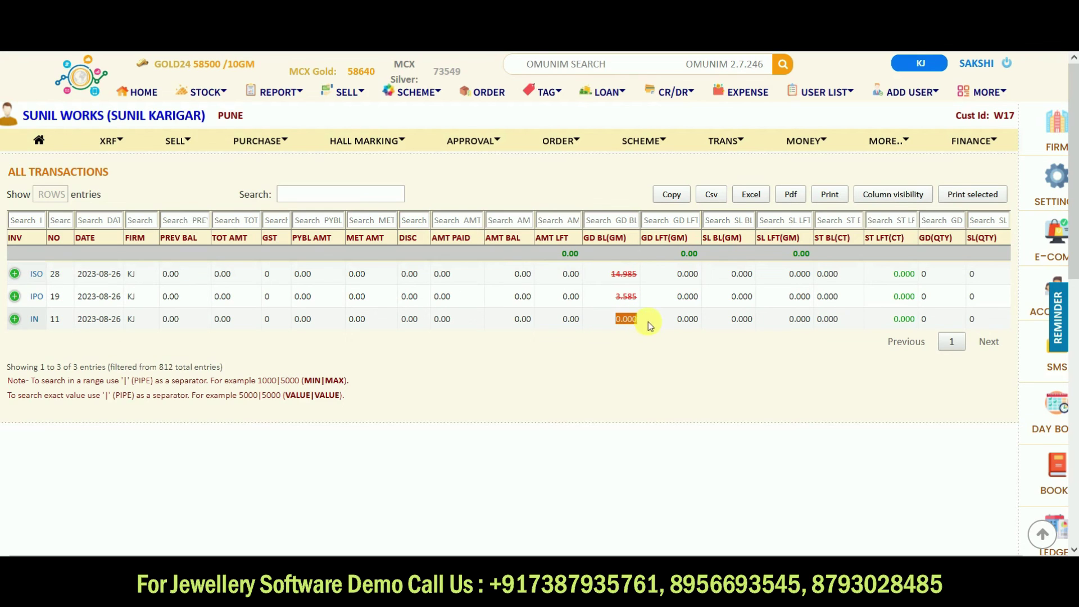
# Open the karigar's account ledger and review its purchase, raw sell and payment details down to the final total
pyautogui.click(744, 144)
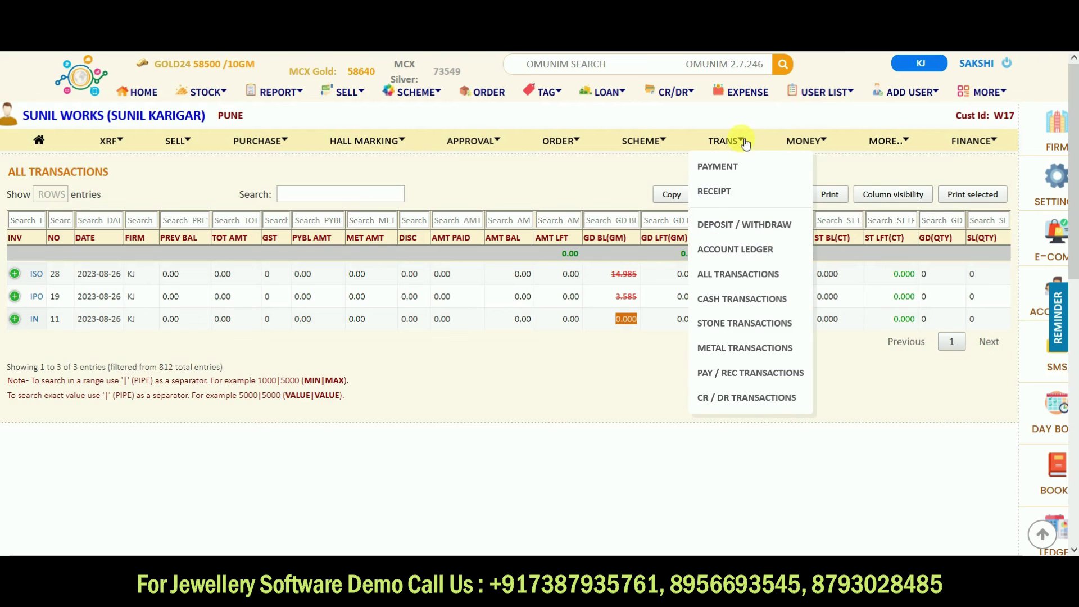
pyautogui.click(737, 250)
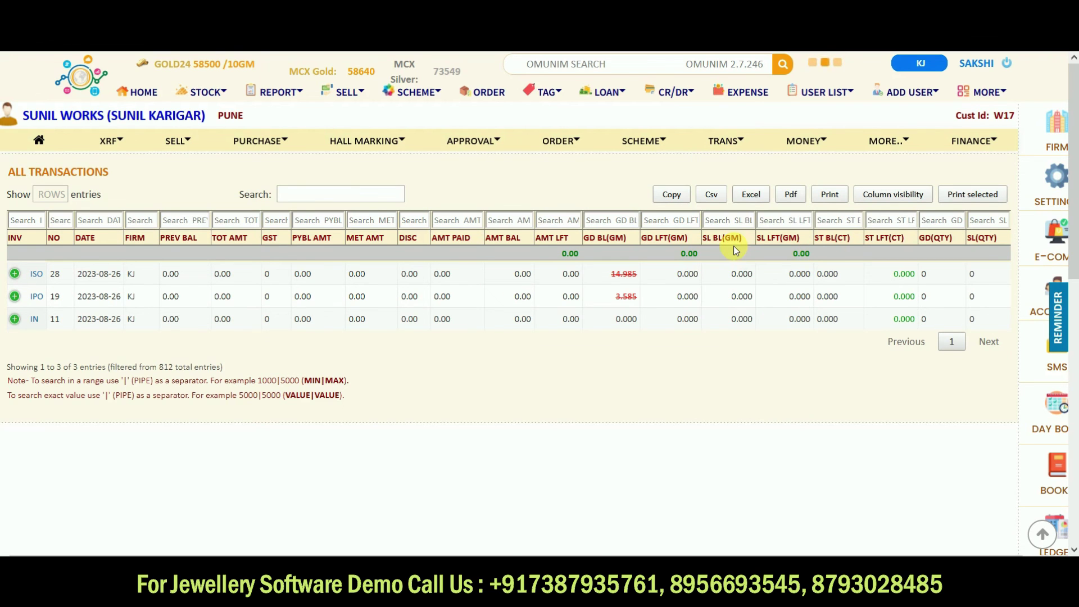
pyautogui.scroll(-3, 671, 369)
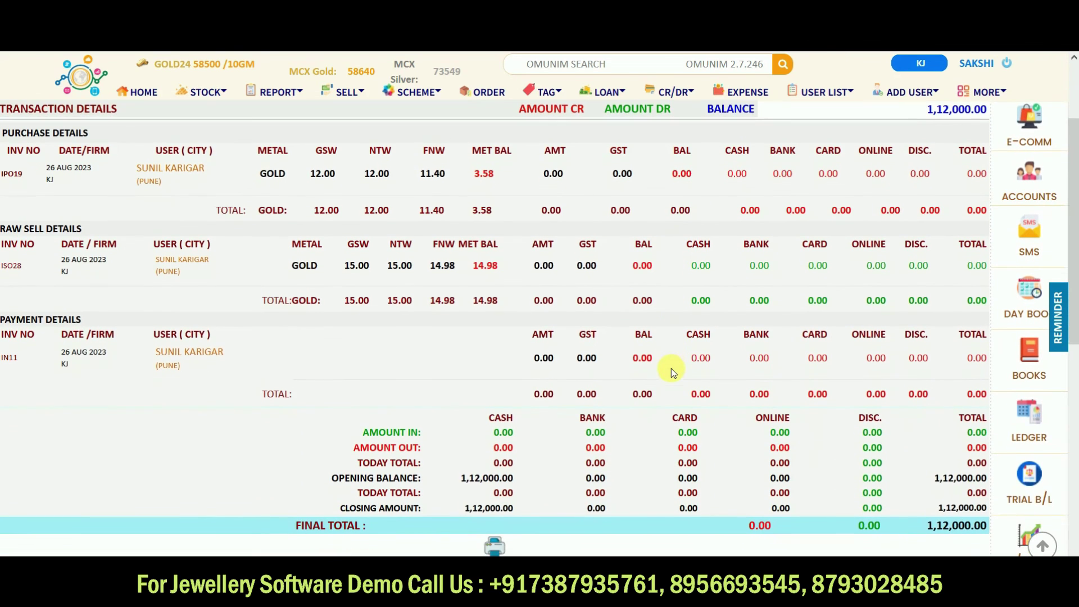
pyautogui.scroll(-3, 623, 431)
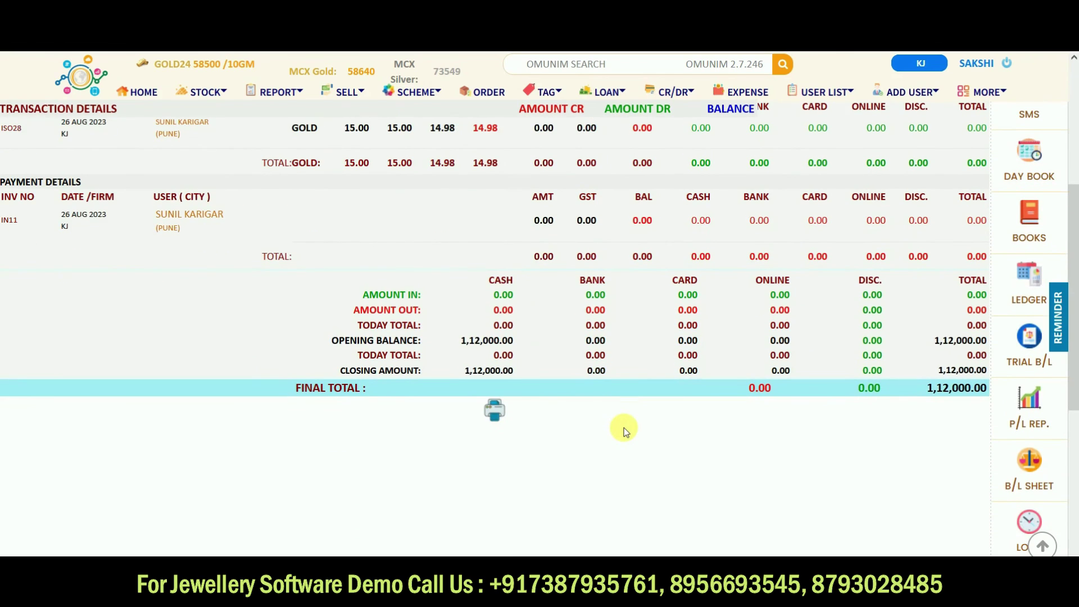
pyautogui.scroll(6, 624, 431)
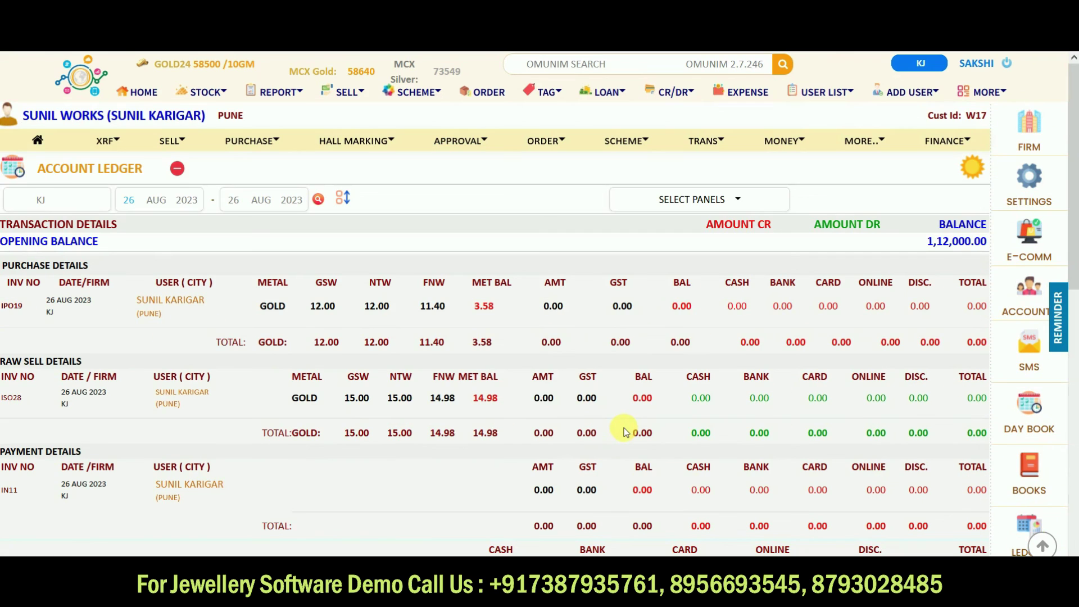
# Open the karigar's metal transactions and check the gold weights and balances of the raw metal sell and stock purchase entries
pyautogui.click(725, 144)
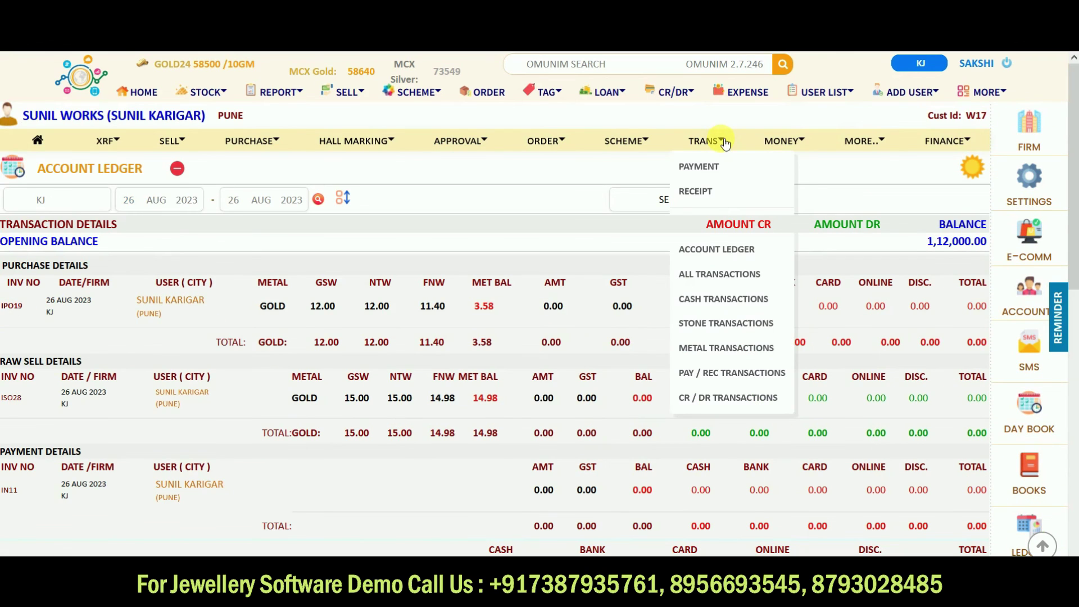
pyautogui.click(723, 348)
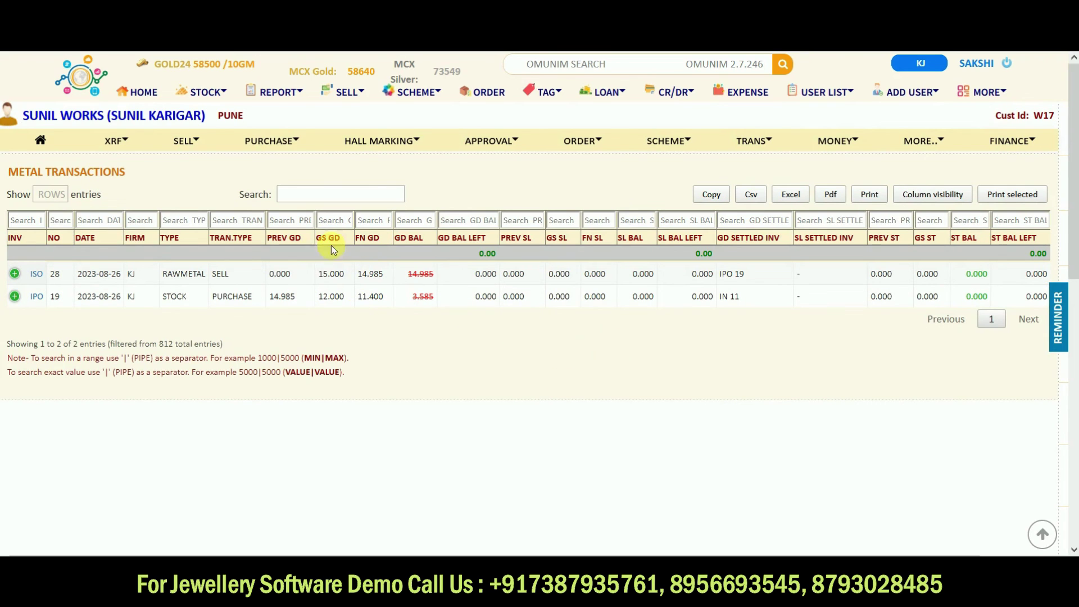
pyautogui.moveTo(355, 276); pyautogui.dragTo(388, 277)
pyautogui.moveTo(316, 302); pyautogui.dragTo(403, 304)
pyautogui.click(403, 304)
# Leave the metal transactions for the karigar's home page and return to the main dashboard
pyautogui.click(51, 142)
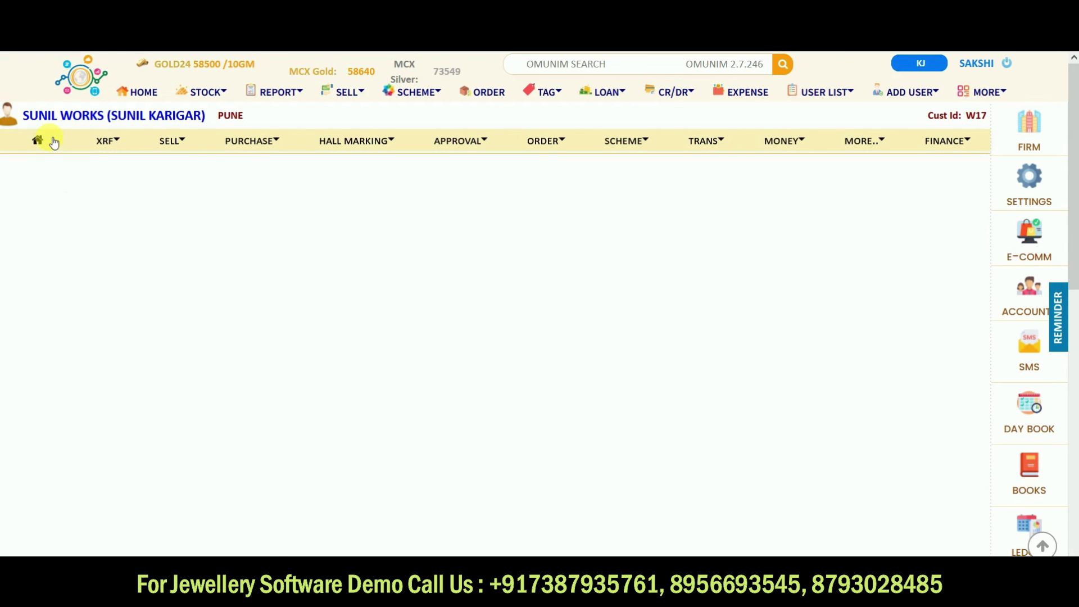
pyautogui.click(137, 92)
pyautogui.click(80, 82)
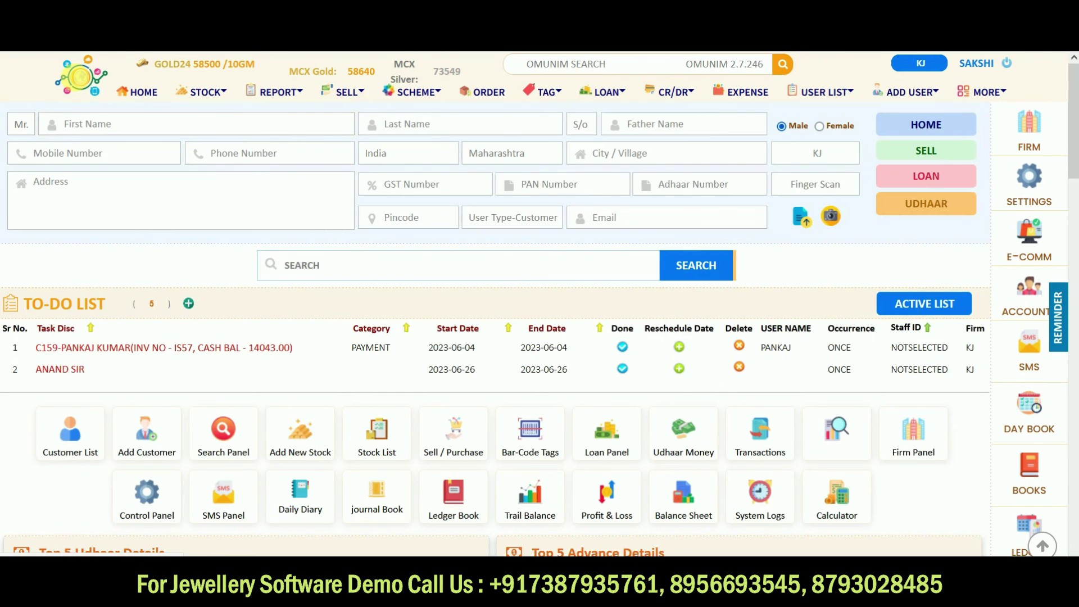